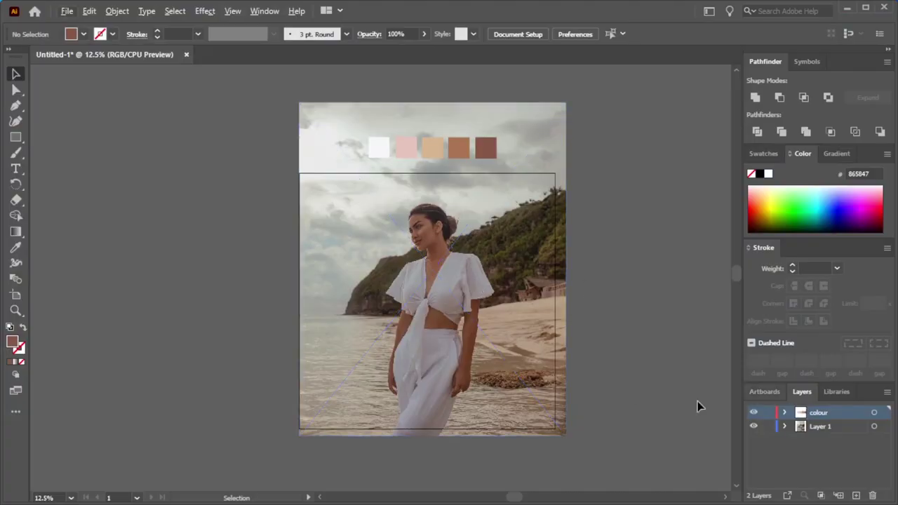
- Lock the photo layer, hide the colour swatch layer and add a new Layer 3
click(767, 427)
click(753, 413)
click(856, 496)
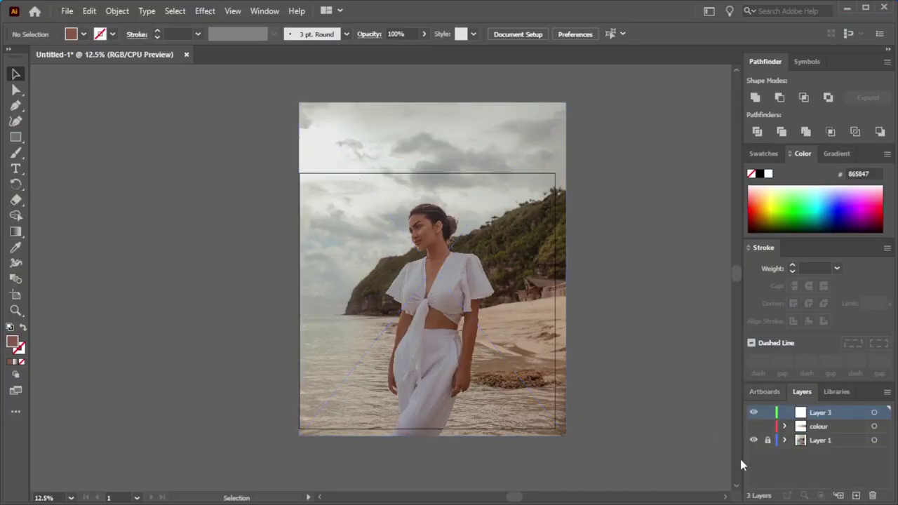
- Set the stroke colour to near-black #020202
double_click(19, 348)
click(279, 335)
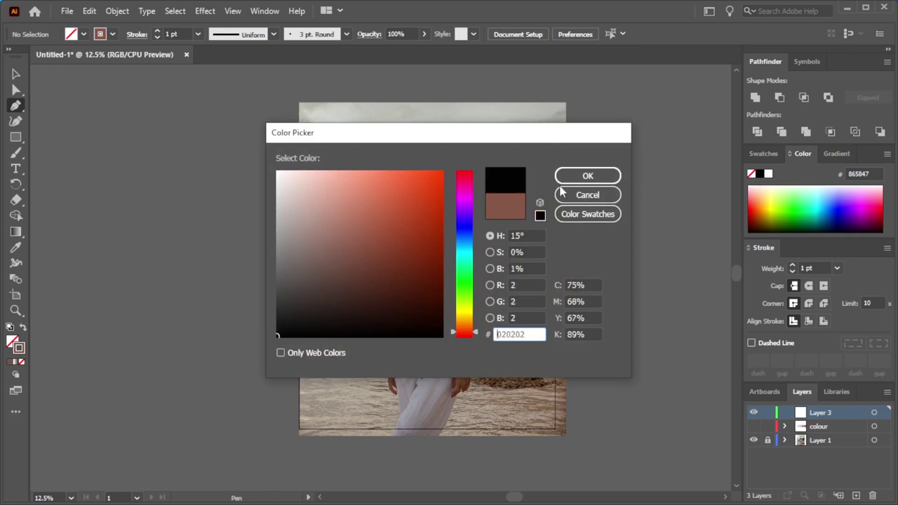
click(587, 175)
scroll(457, 206, up, 4)
scroll(390, 286, up, 1)
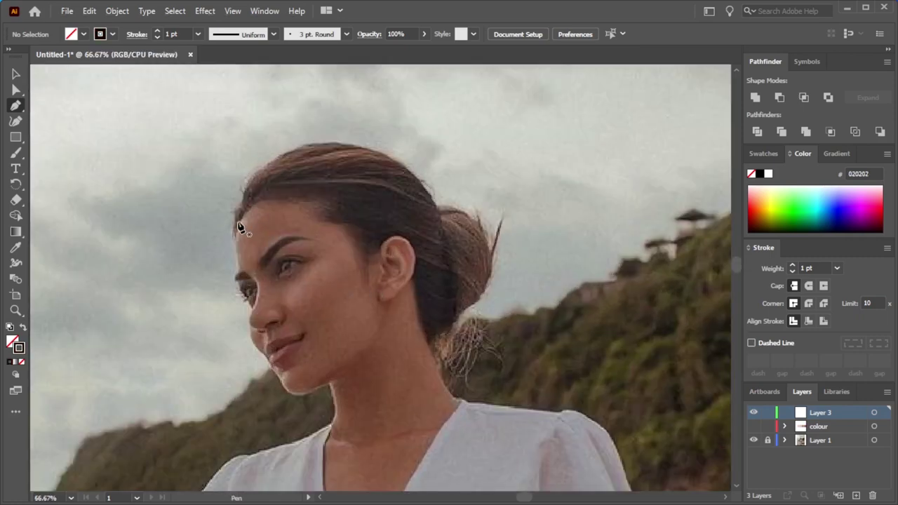
- Trace the profile from the hairline down the forehead, past the eye corner and nose
click(249, 210)
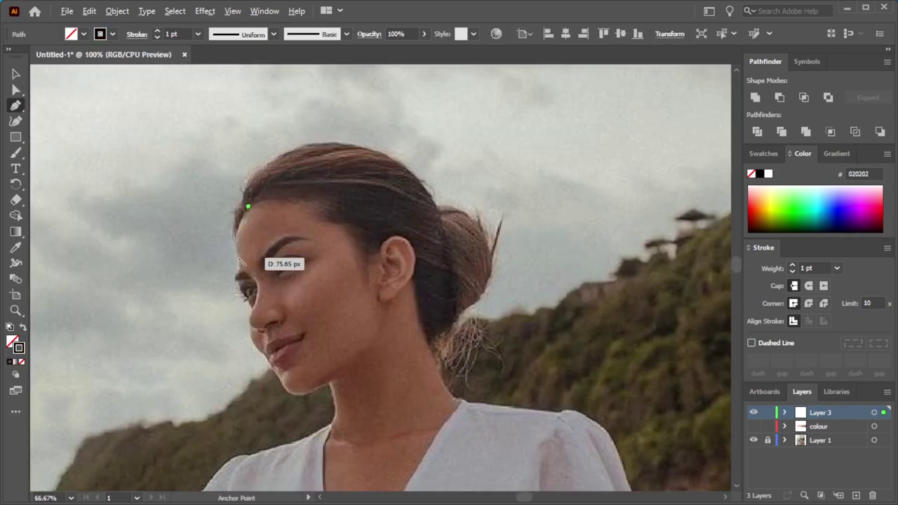
scroll(235, 249, up, 3)
drag(234, 227, 228, 312)
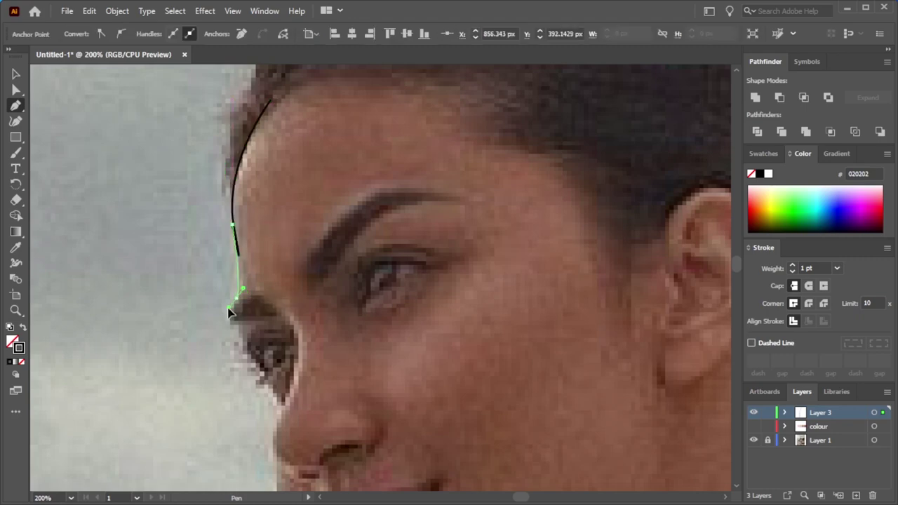
drag(274, 412, 293, 420)
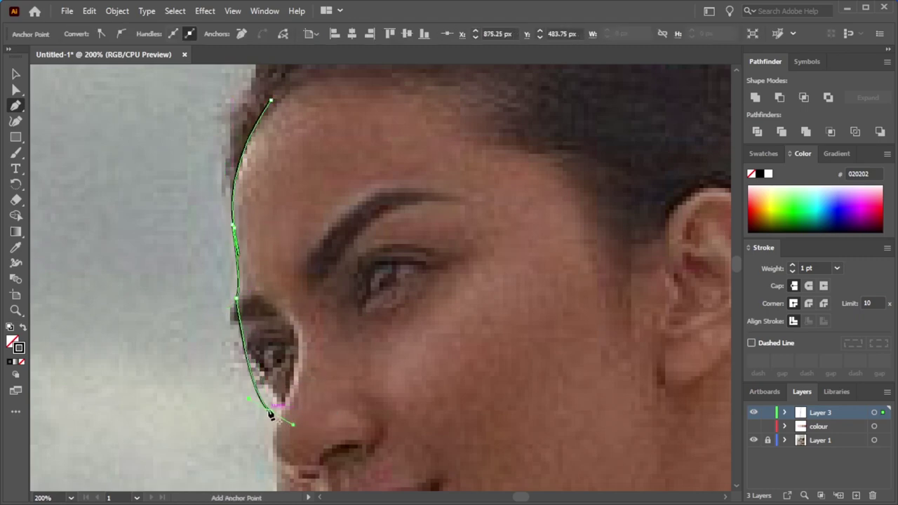
scroll(284, 470, down, 2)
scroll(284, 469, up, 2)
drag(261, 371, 251, 310)
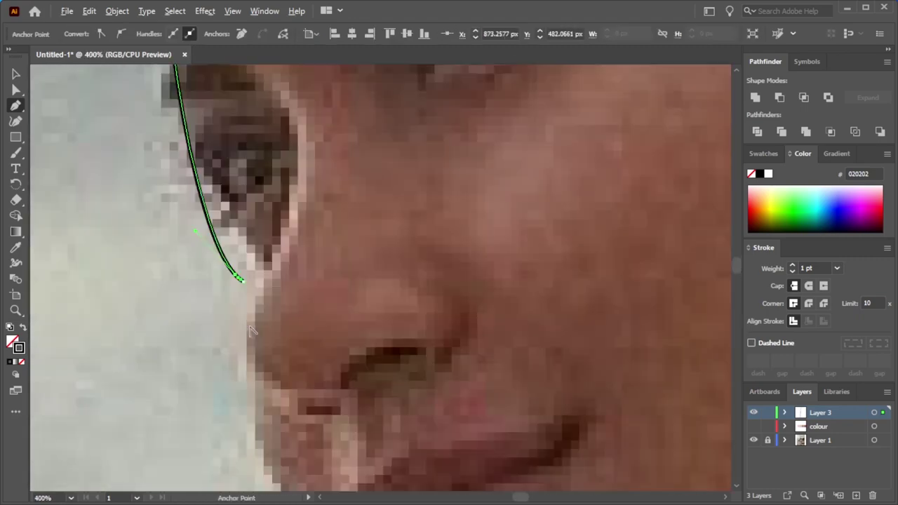
scroll(250, 311, up, 3)
scroll(246, 287, down, 3)
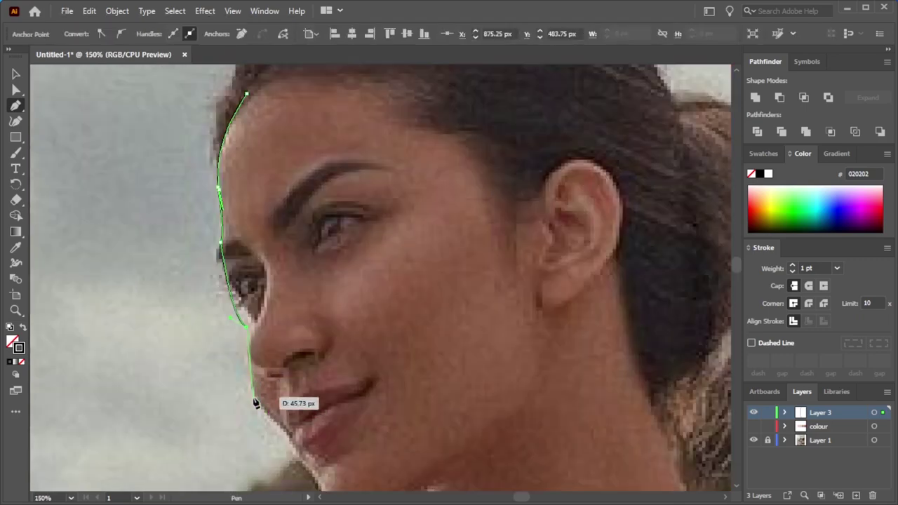
mouse_move(258, 398)
mouse_down()
mouse_move(289, 456)
mouse_move(281, 431)
mouse_up()
- Continue the outline over the lips and chin, along the jaw to below the ear
drag(312, 474, 310, 483)
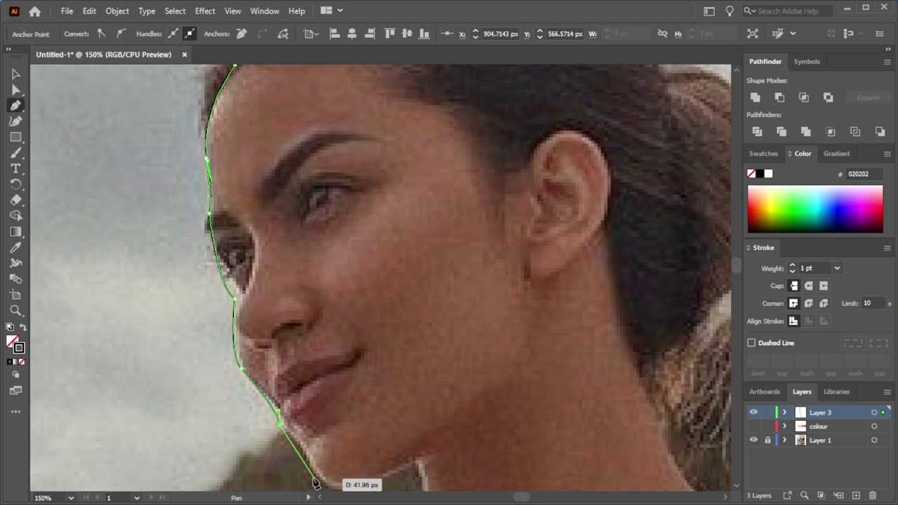
scroll(375, 485, up, 1)
drag(373, 483, 420, 457)
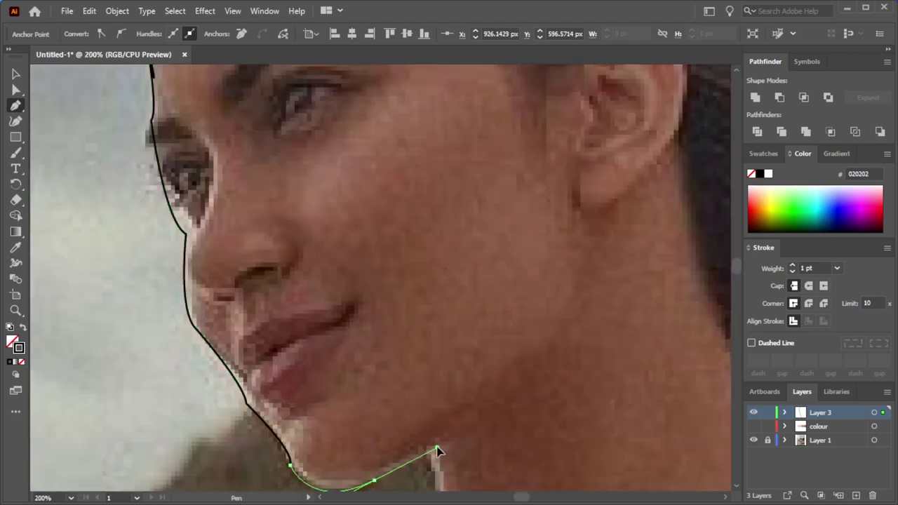
click(542, 359)
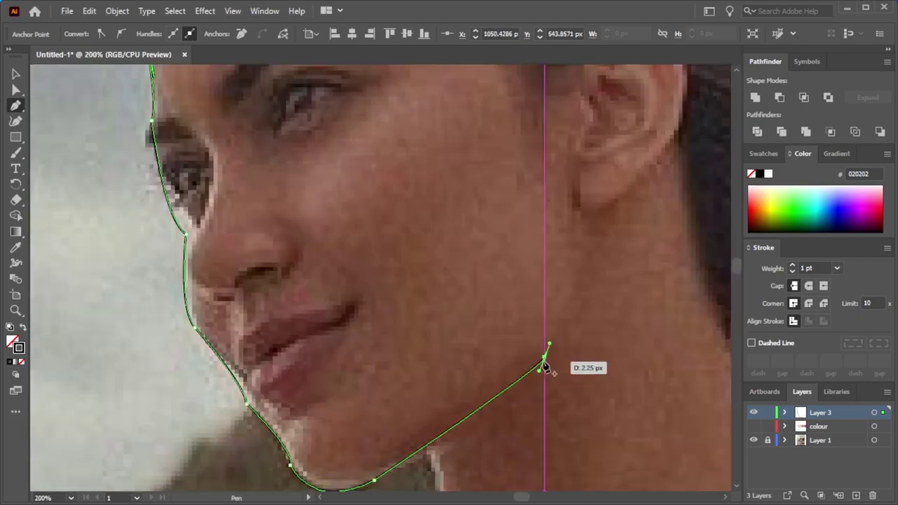
drag(575, 218, 573, 187)
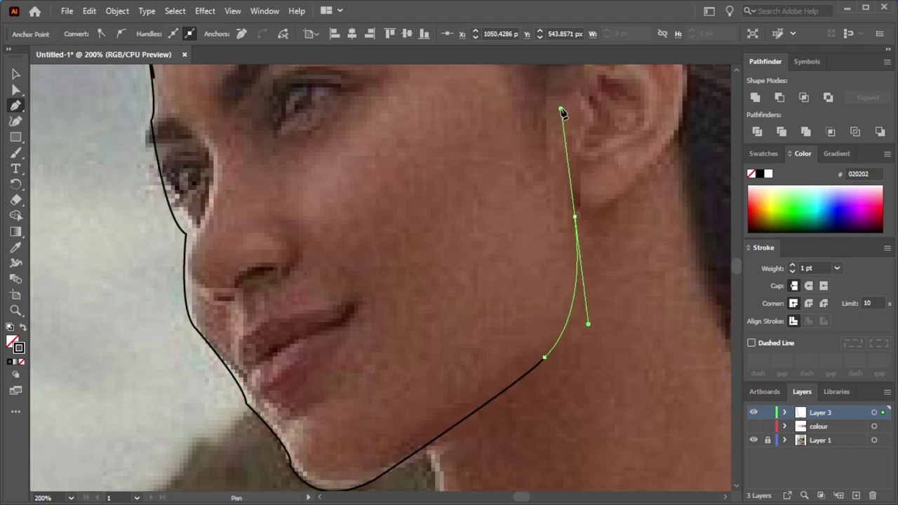
scroll(561, 112, down, 1)
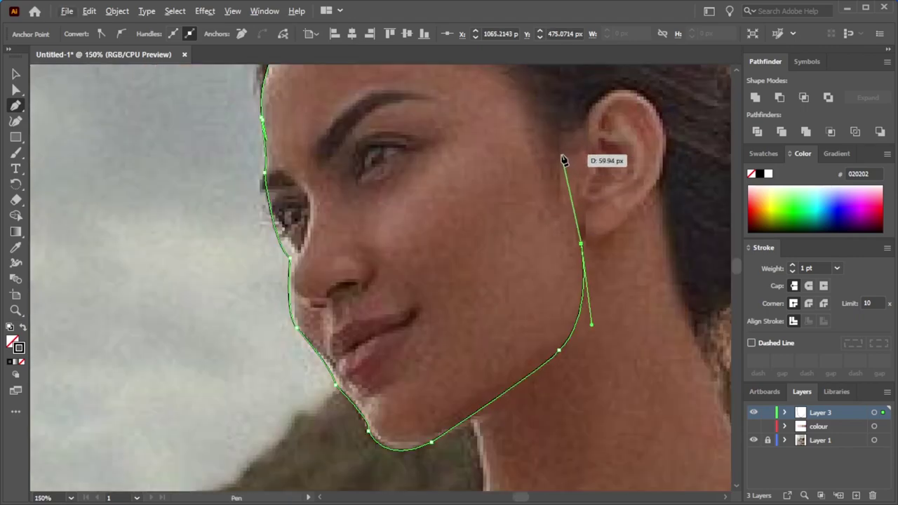
click(582, 244)
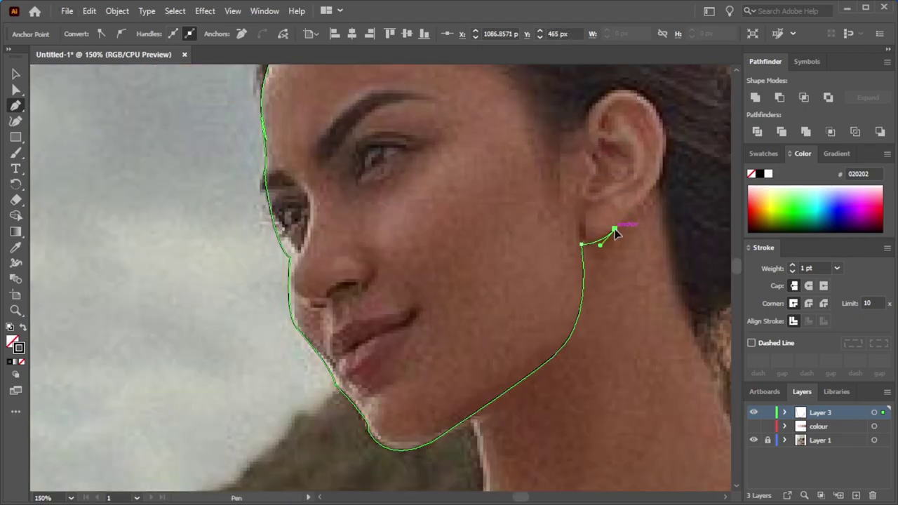
drag(614, 229, 660, 182)
- Carry the face outline around the top and front edge of the ear
click(659, 182)
drag(631, 90, 561, 181)
scroll(561, 180, up, 3)
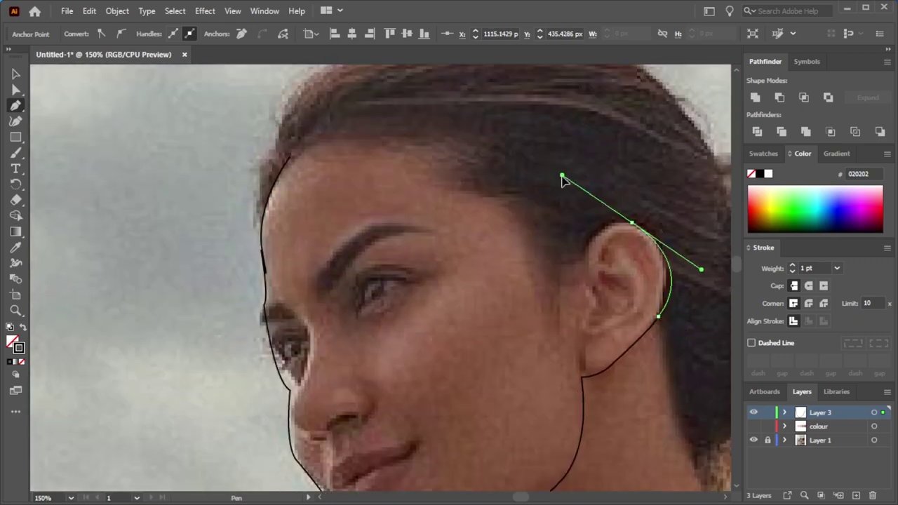
drag(587, 258, 592, 281)
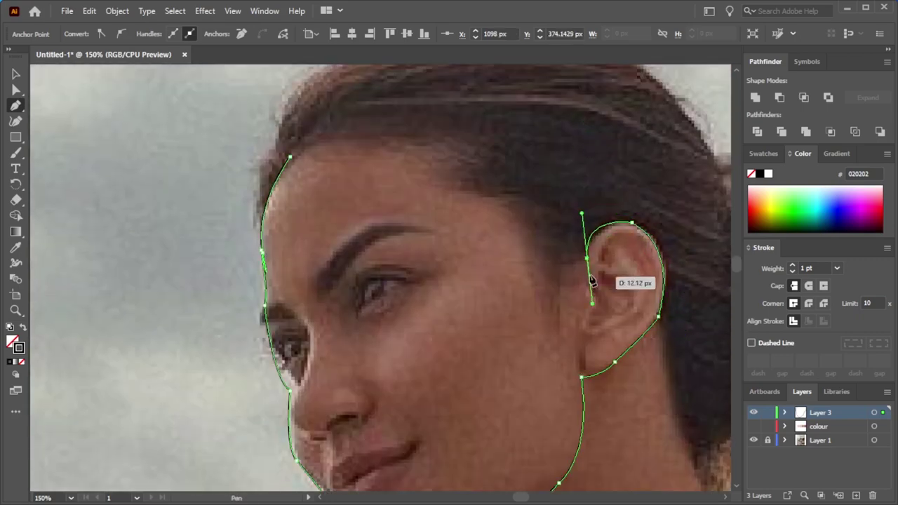
drag(572, 337, 566, 286)
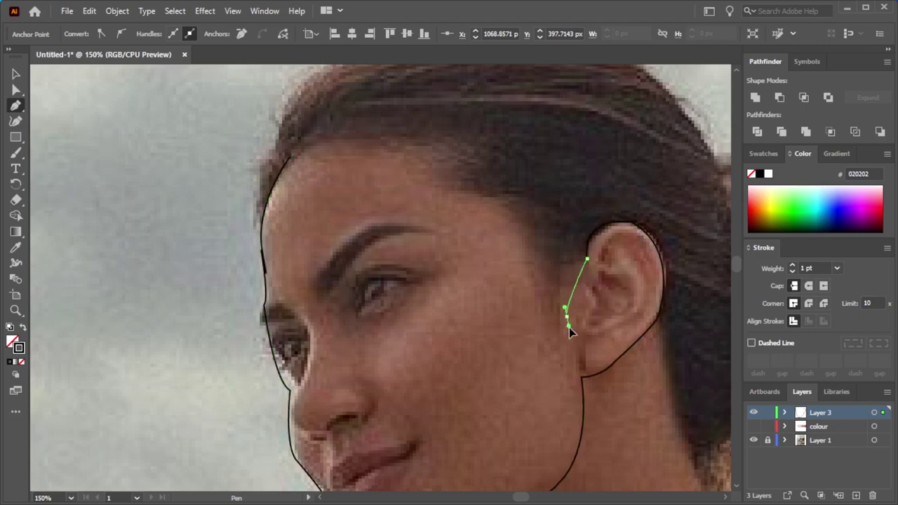
click(567, 316)
- Run the outline up the temple and across the hairline, closing it at the start point
drag(510, 210, 489, 199)
click(439, 189)
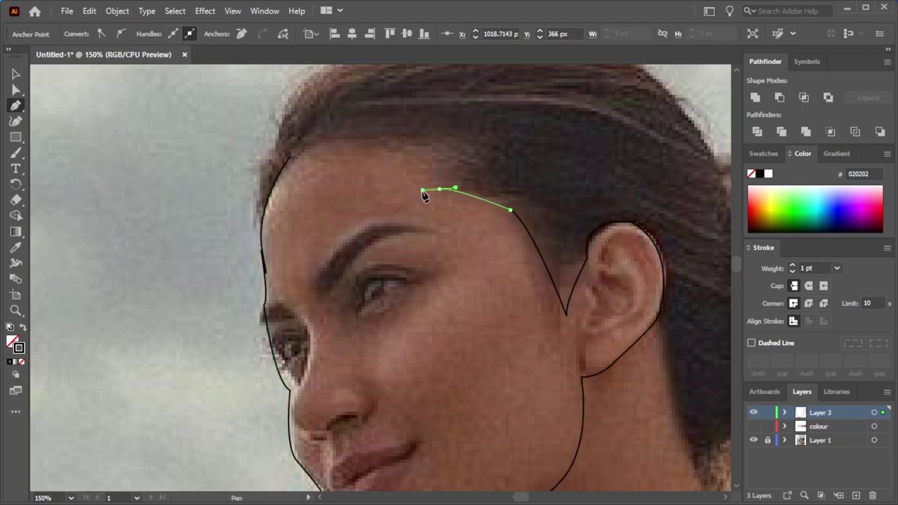
click(460, 155)
drag(372, 134, 341, 140)
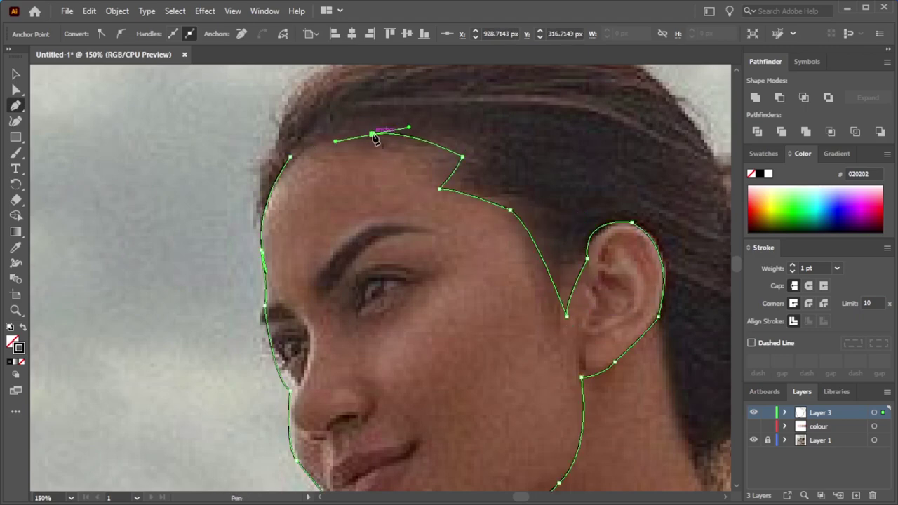
mouse_move(290, 155)
mouse_down()
mouse_move(272, 178)
mouse_move(254, 181)
mouse_up()
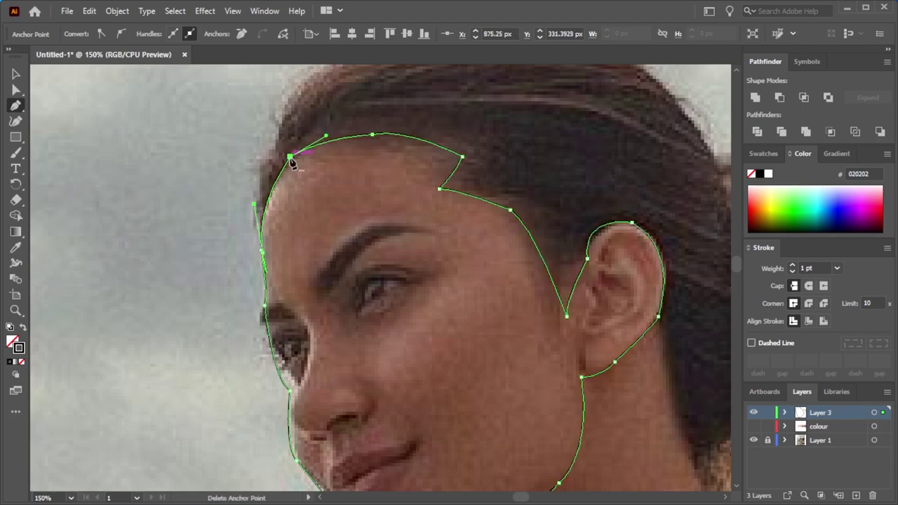
key(ctrl+minus)
key(ctrl+minus)
scroll(318, 226, up, 3)
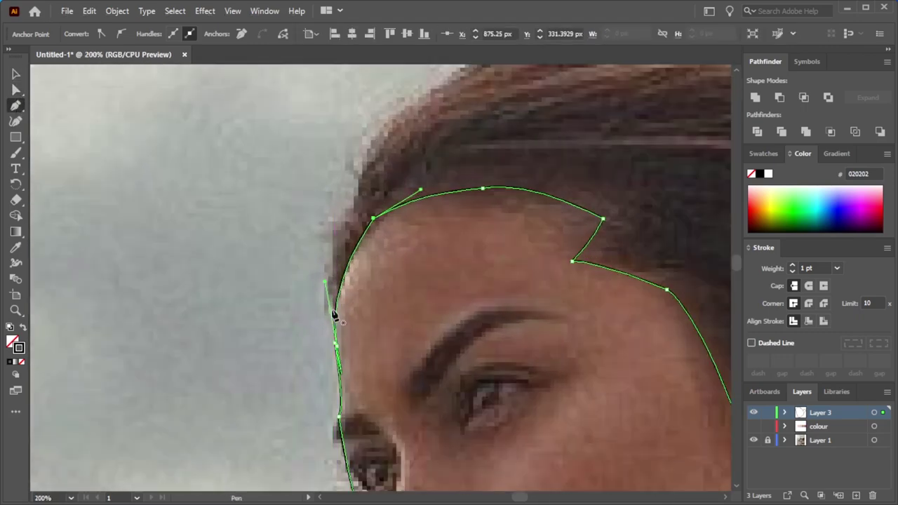
- Start a new hair path curving up from the temple over the hairline
click(330, 313)
drag(349, 211, 388, 209)
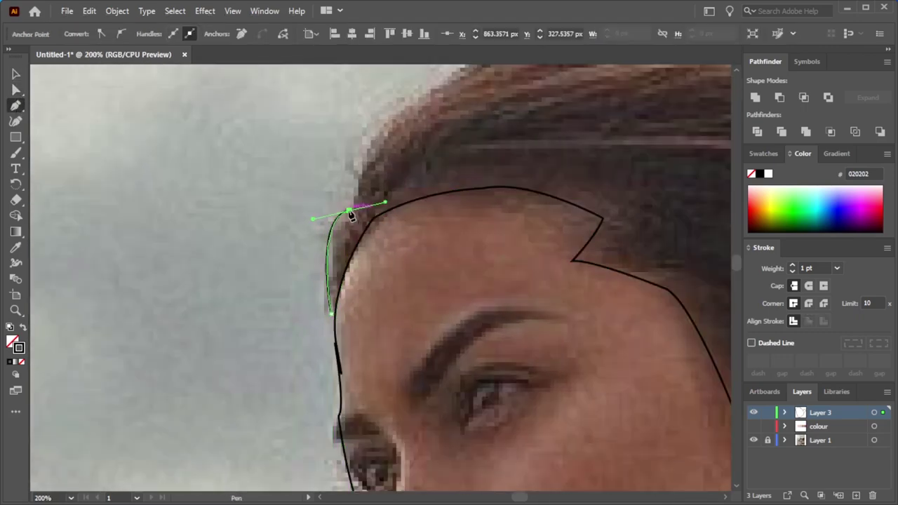
drag(401, 110, 467, 90)
key(ctrl+minus)
key(ctrl+minus)
- Finish the hair outline over the head top, down the back to the nape beside the ear
drag(534, 85, 622, 102)
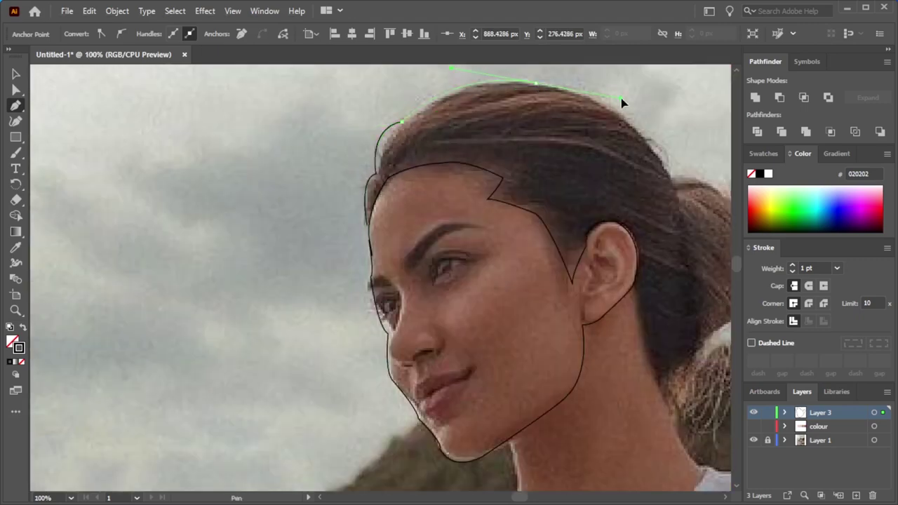
drag(666, 174, 697, 258)
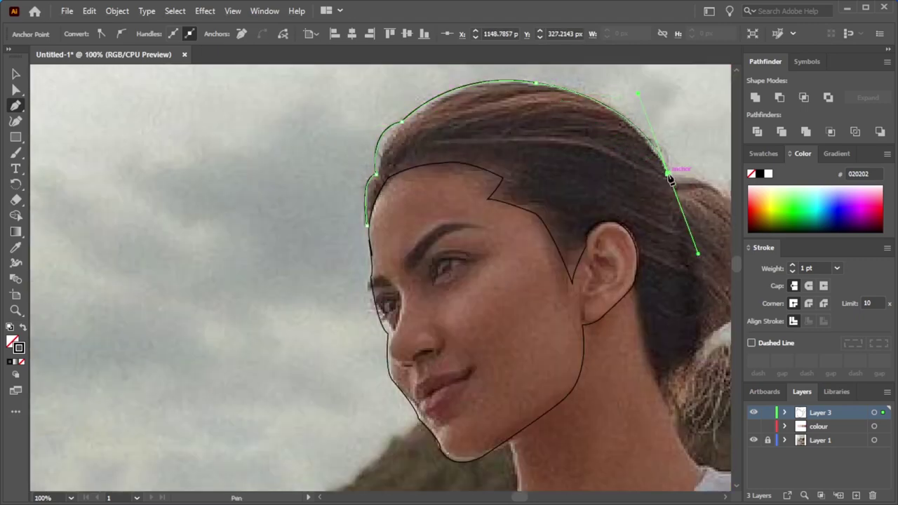
mouse_move(702, 339)
mouse_down()
mouse_move(688, 370)
mouse_move(647, 358)
mouse_up()
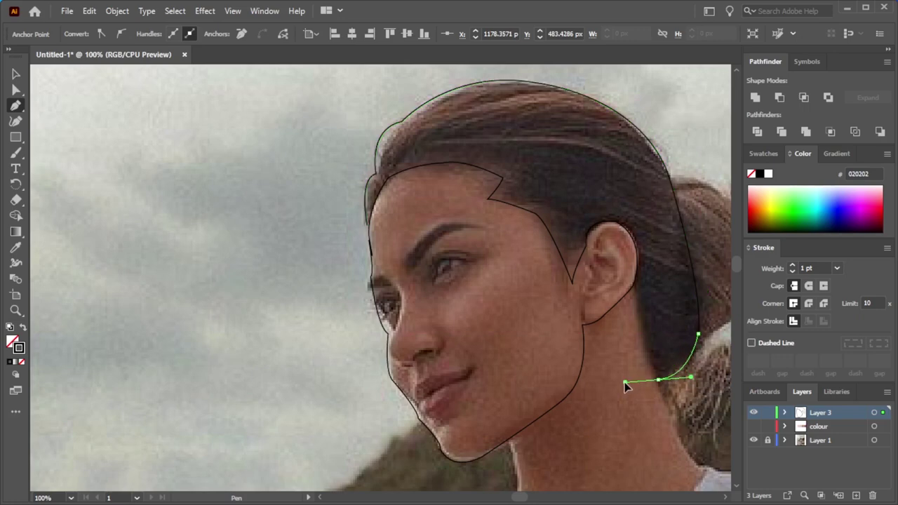
mouse_move(633, 284)
mouse_down()
mouse_move(639, 263)
mouse_move(607, 243)
mouse_up()
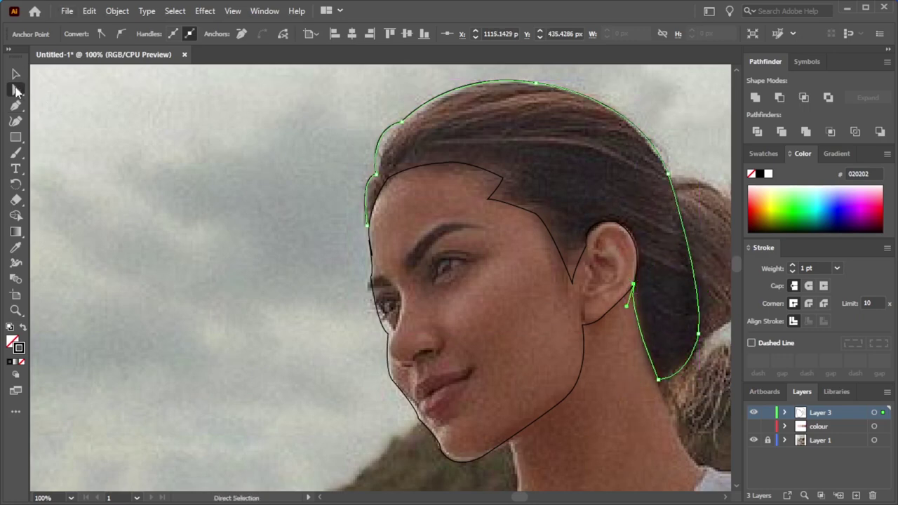
key(ctrl+plus)
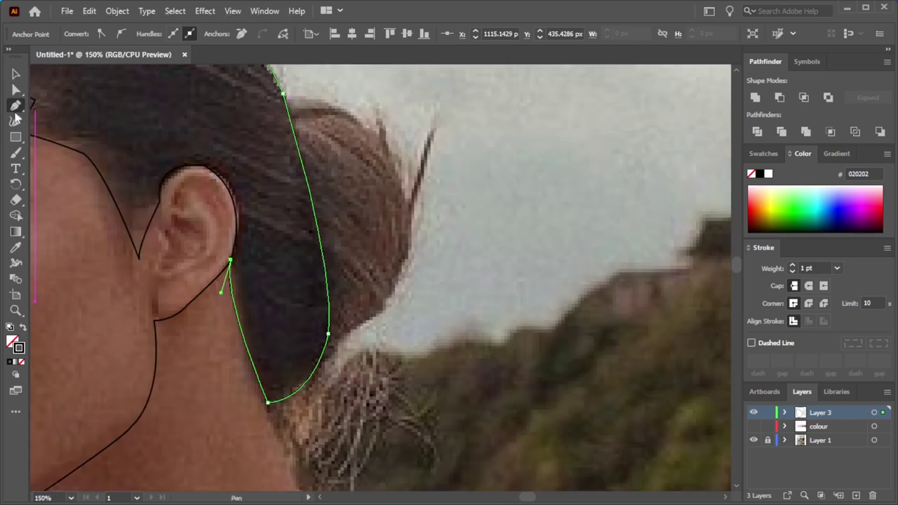
- Draw a new path curving around the back and lower edge of the hair bun
click(288, 101)
drag(365, 126, 390, 167)
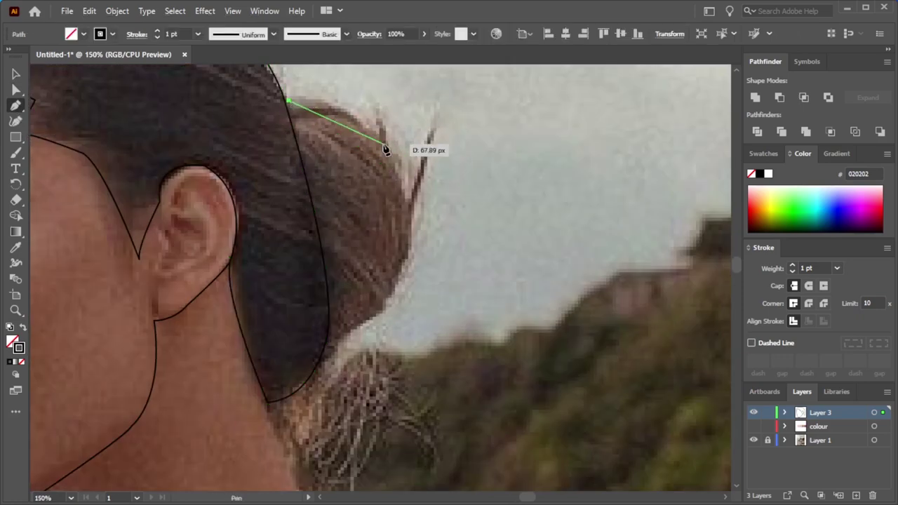
mouse_move(407, 249)
mouse_down()
mouse_move(385, 311)
mouse_move(341, 336)
mouse_up()
click(407, 249)
click(321, 350)
key(ctrl+minus)
key(ctrl+minus)
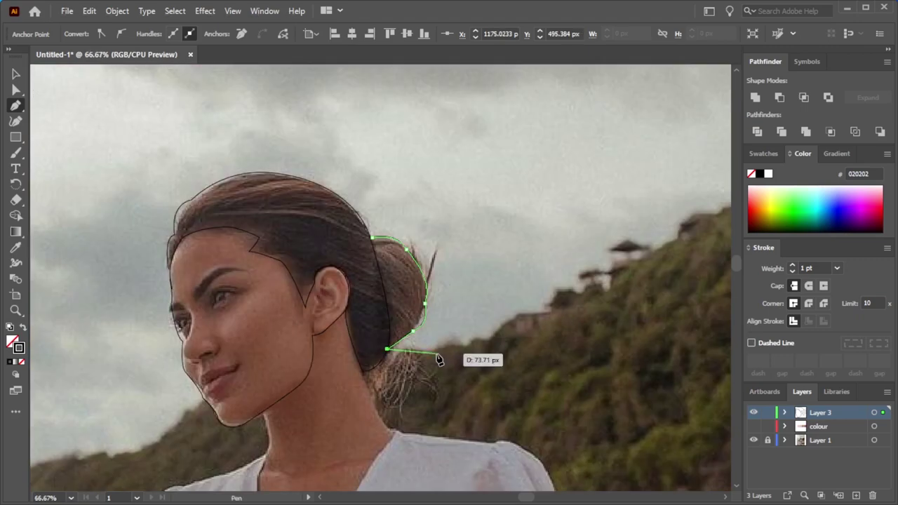
scroll(386, 422, up, 3)
scroll(290, 457, down, 3)
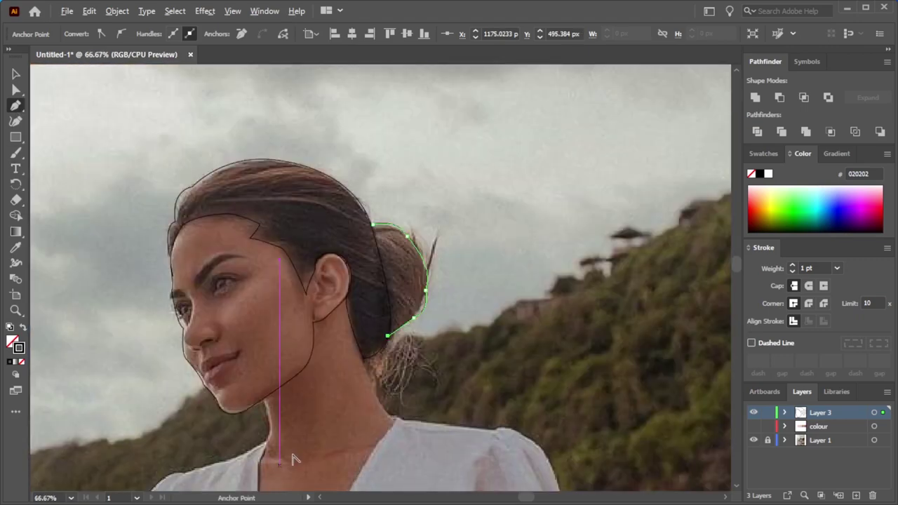
- Trace a line from the jawline down the side of the neck
scroll(286, 456, up, 3)
click(225, 240)
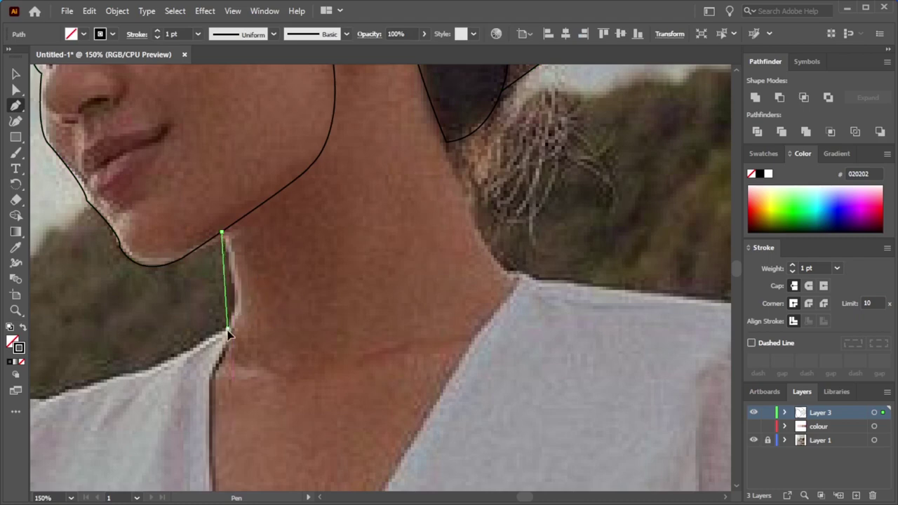
drag(226, 330, 220, 371)
key(ctrl+minus)
key(ctrl+minus)
scroll(232, 429, up, 1)
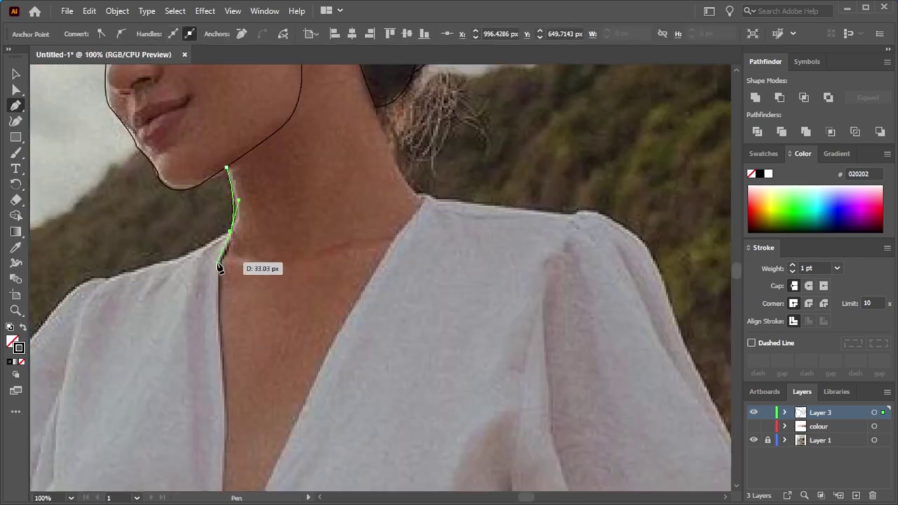
scroll(238, 267, down, 3)
scroll(250, 275, up, 3)
drag(239, 275, 236, 285)
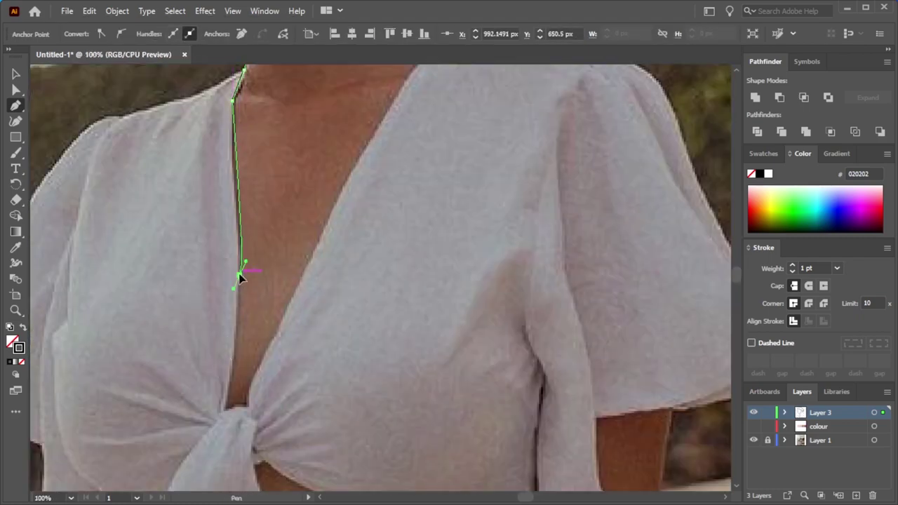
click(239, 275)
- Draw the V-neckline up its other side and join it to the existing neck outline
click(246, 405)
drag(275, 337, 292, 324)
key(ctrl+equal)
scroll(277, 337, up, 3)
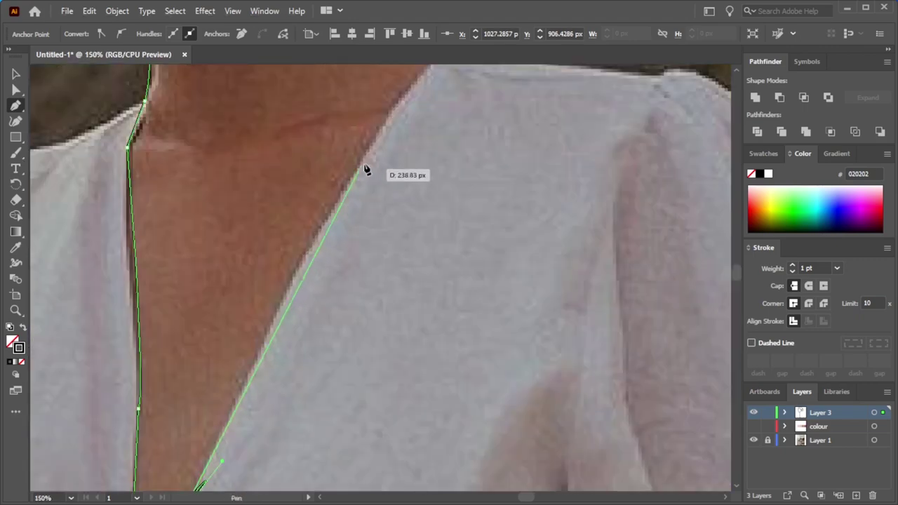
drag(421, 103, 461, 82)
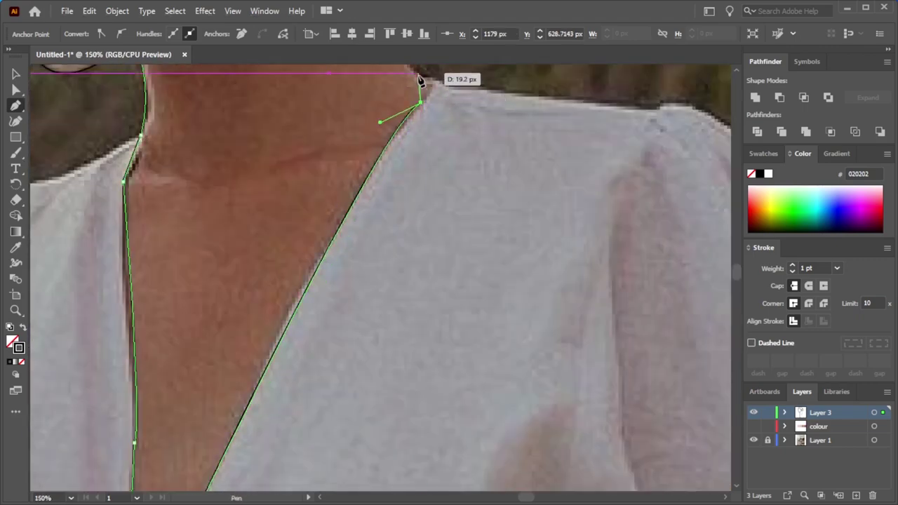
drag(410, 95, 414, 91)
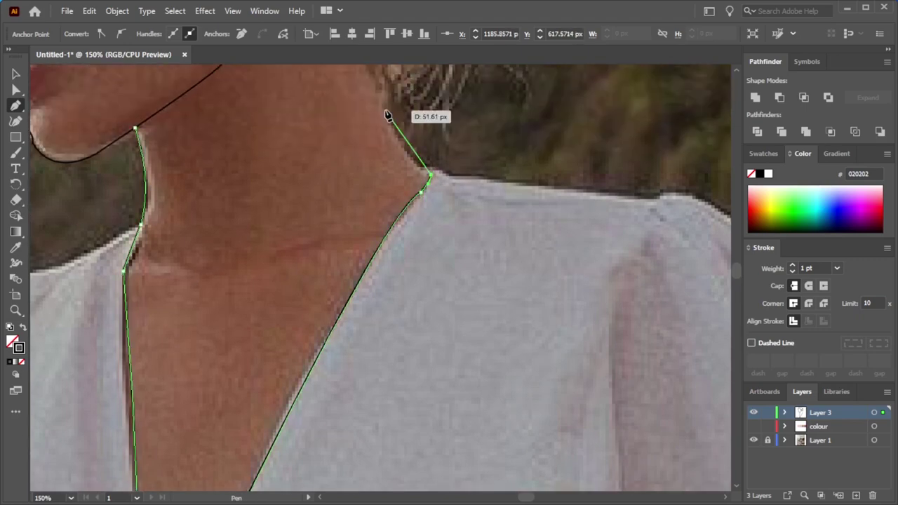
scroll(413, 91, up, 3)
drag(352, 159, 386, 231)
click(386, 231)
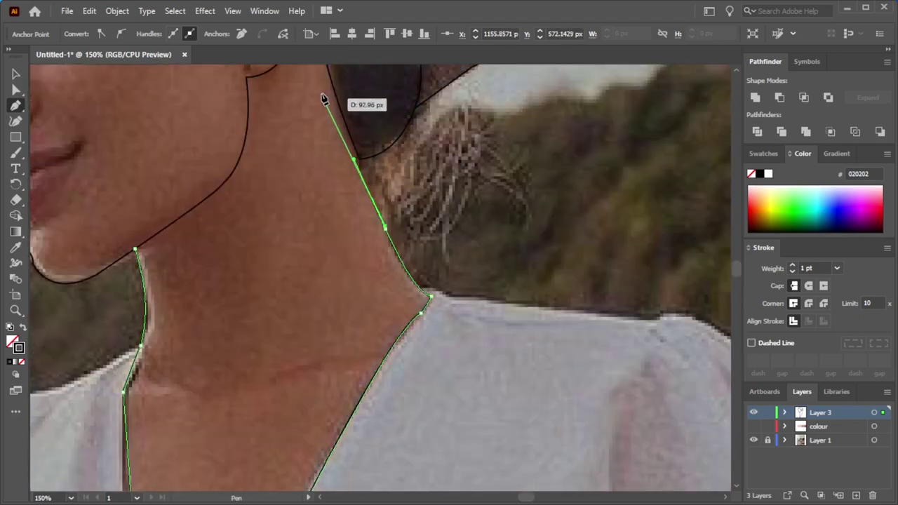
- Remove the extra neck point and smooth the curve where the neck meets the hair
key(ctrl+equal)
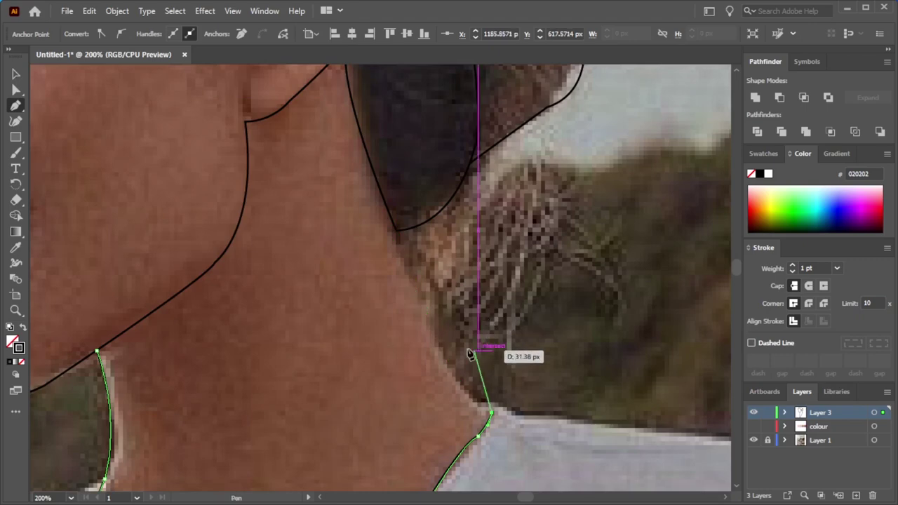
key(ctrl+z)
drag(395, 232, 405, 313)
drag(398, 244, 461, 261)
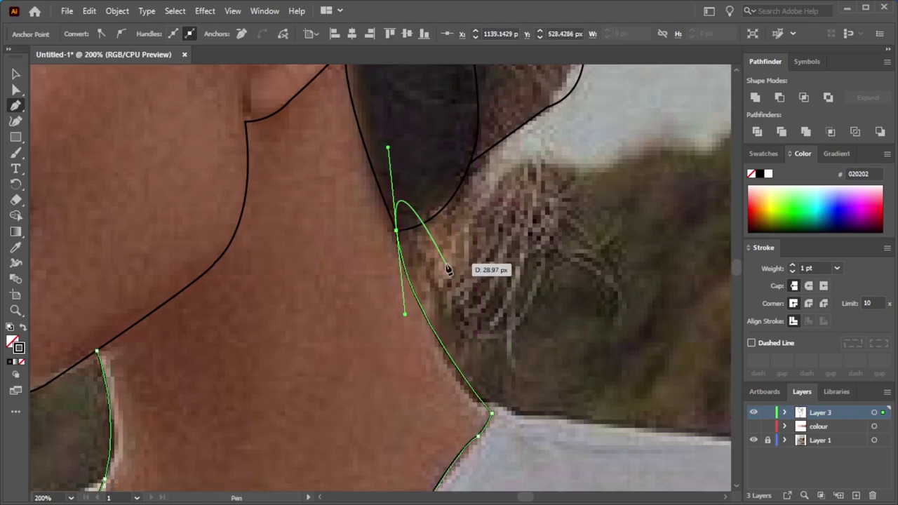
ctrl+click(567, 296)
key(ctrl+minus)
key(ctrl+minus)
key(ctrl+minus)
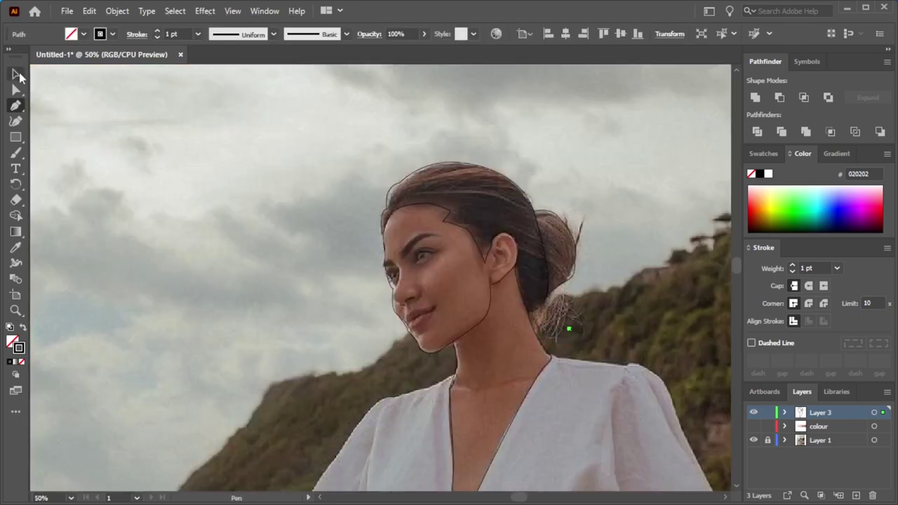
- Trace from the neckline along the right shoulder and around the sleeve to the blouse side
key(p)
scroll(463, 211, down, 5)
key(ctrl+minus)
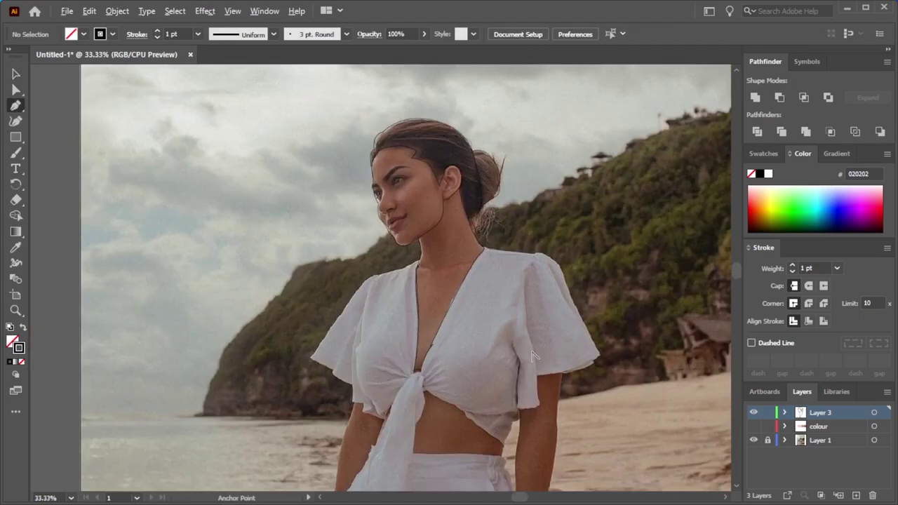
key(ctrl+equal)
click(457, 156)
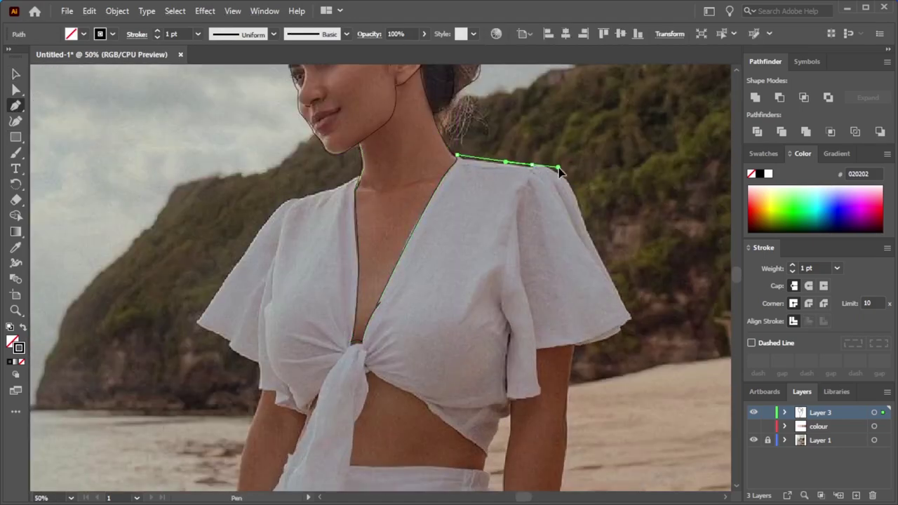
drag(571, 162, 576, 208)
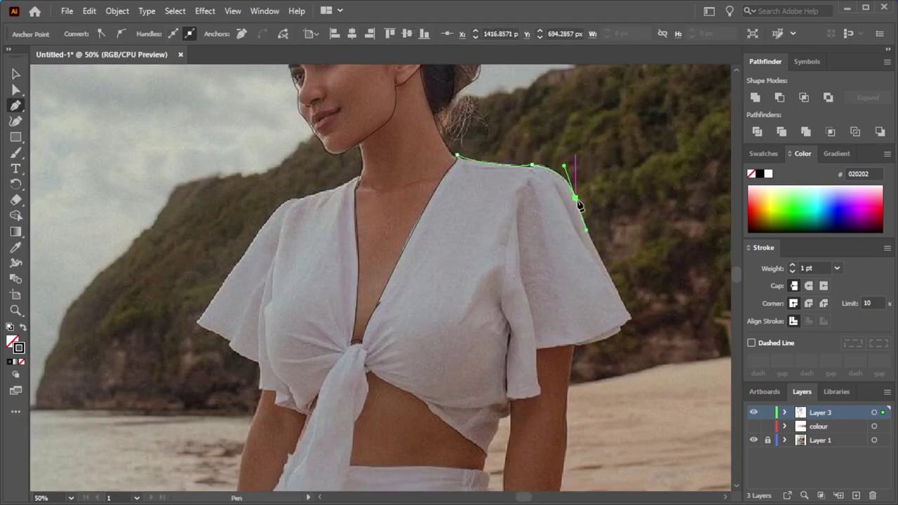
click(629, 317)
drag(536, 348, 480, 348)
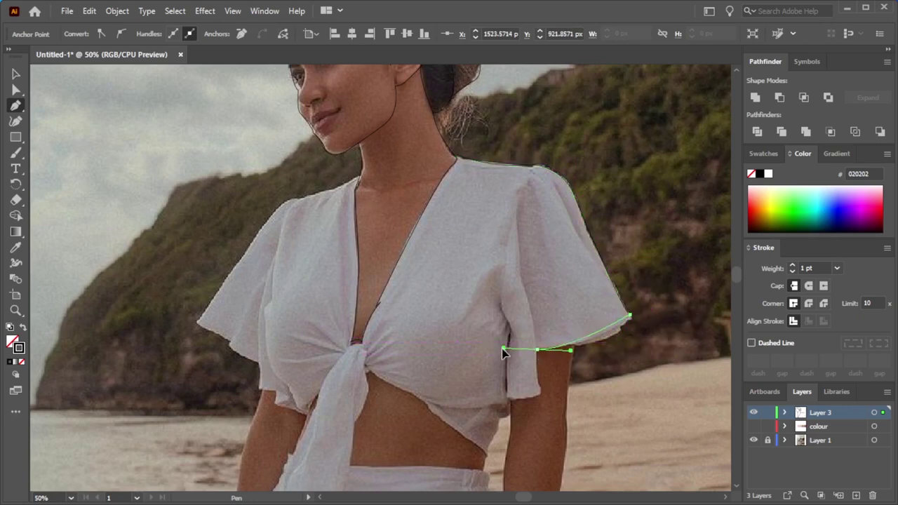
mouse_move(536, 386)
mouse_down()
mouse_move(541, 396)
mouse_move(522, 402)
mouse_up()
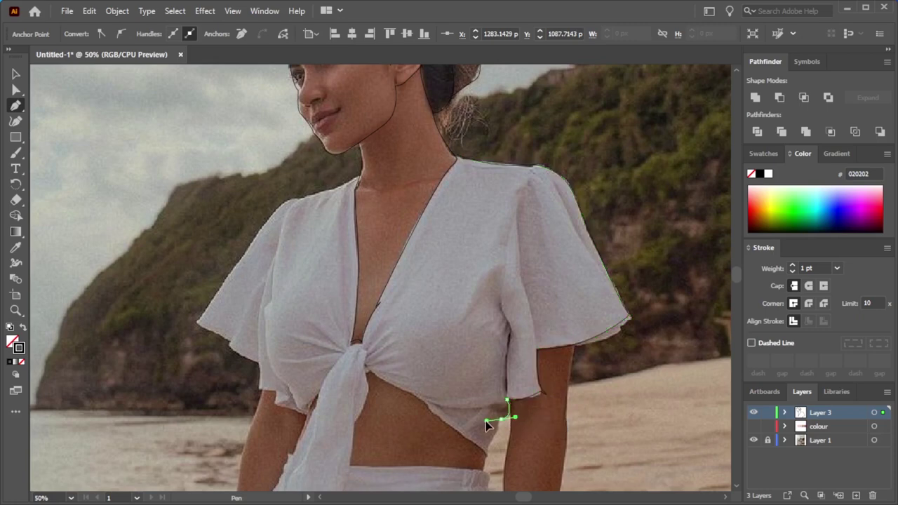
click(502, 425)
scroll(502, 424, up, 3)
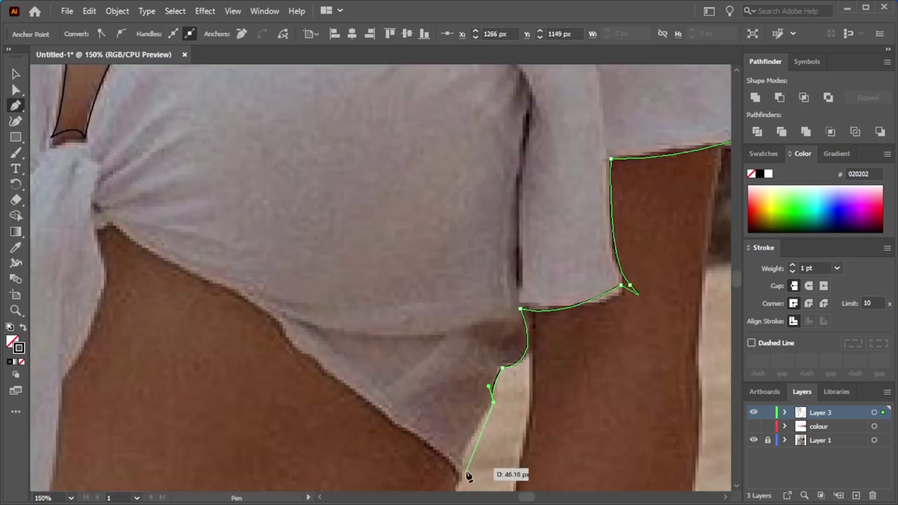
- Continue the path along the blouse hem up to the knot and down the tie's edge
drag(460, 477, 455, 495)
drag(393, 325, 402, 323)
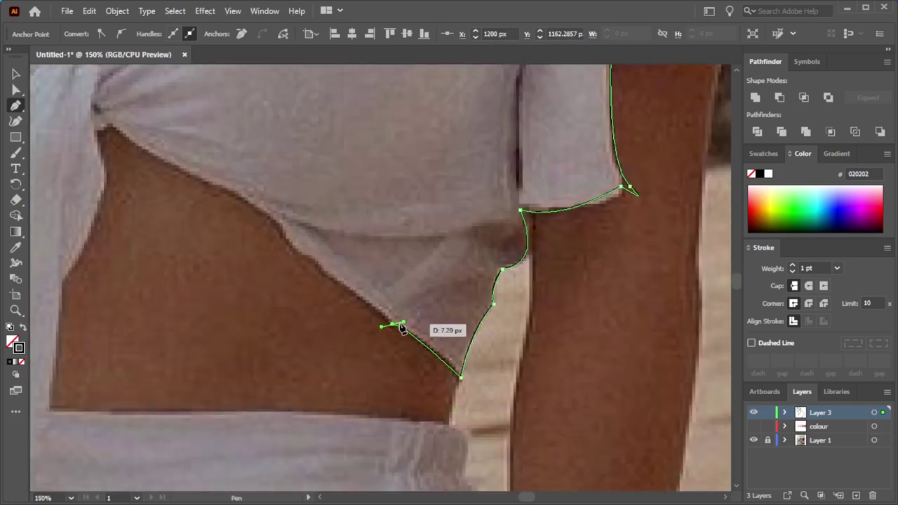
drag(281, 250, 303, 246)
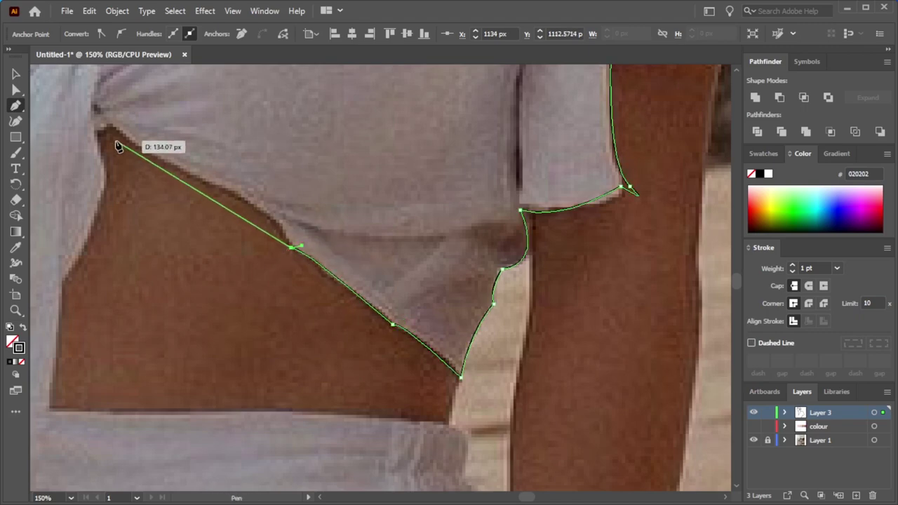
drag(195, 177, 134, 166)
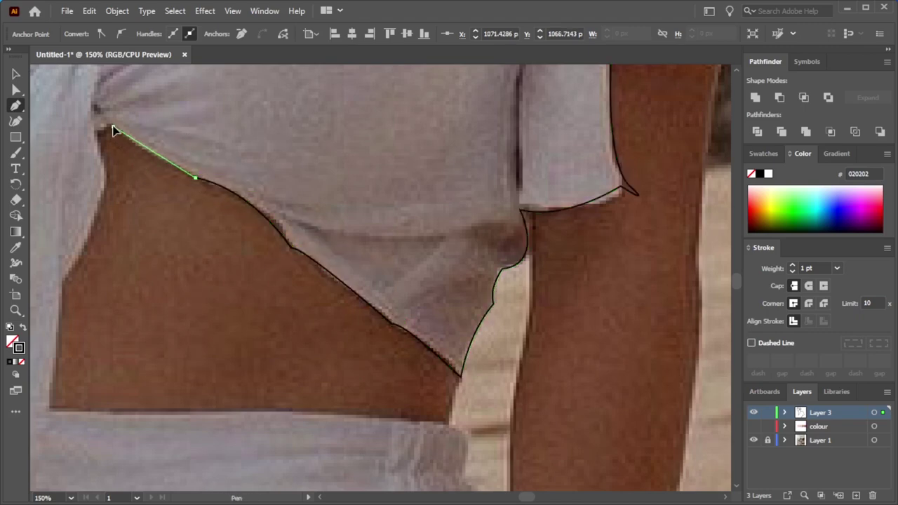
click(113, 128)
click(96, 131)
click(107, 179)
drag(91, 229, 94, 234)
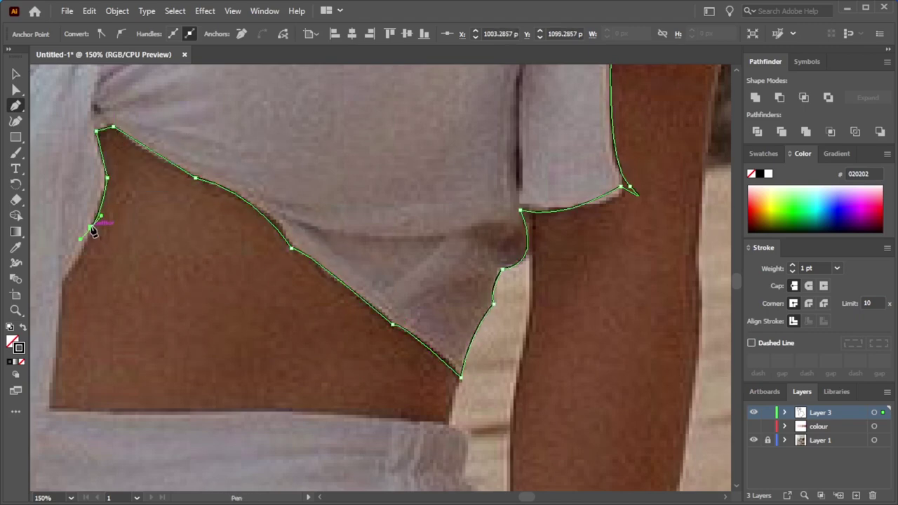
scroll(74, 376, down, 1)
scroll(66, 385, down, 3)
- Extend the path down the hanging tie to its bottom corner
scroll(145, 412, down, 1)
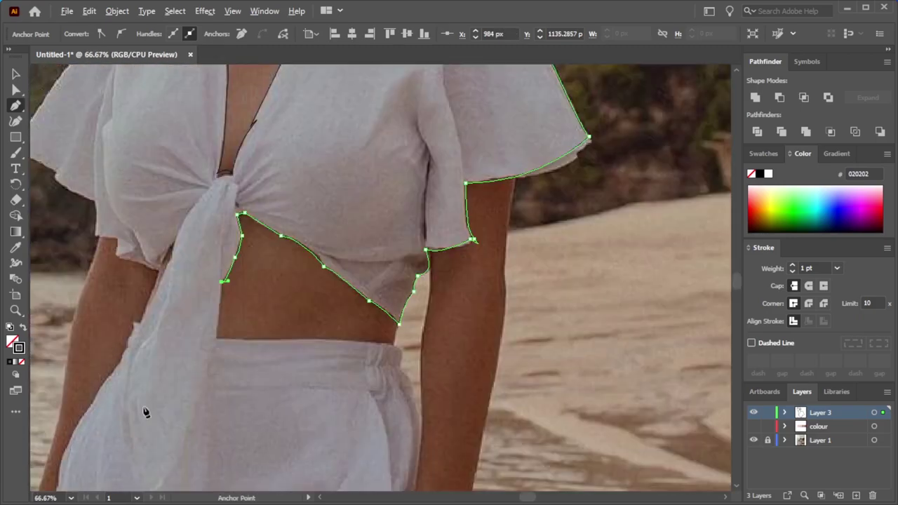
click(218, 340)
scroll(218, 342, down, 1)
scroll(225, 351, down, 2)
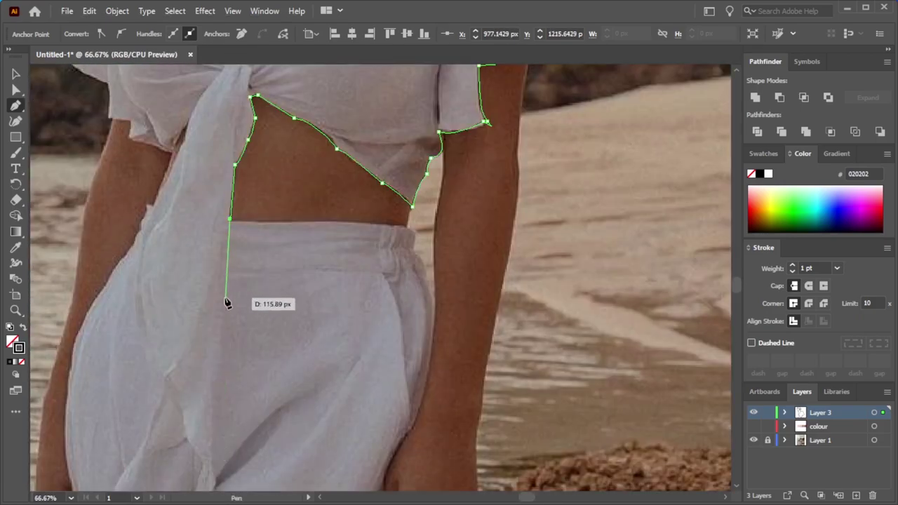
click(224, 307)
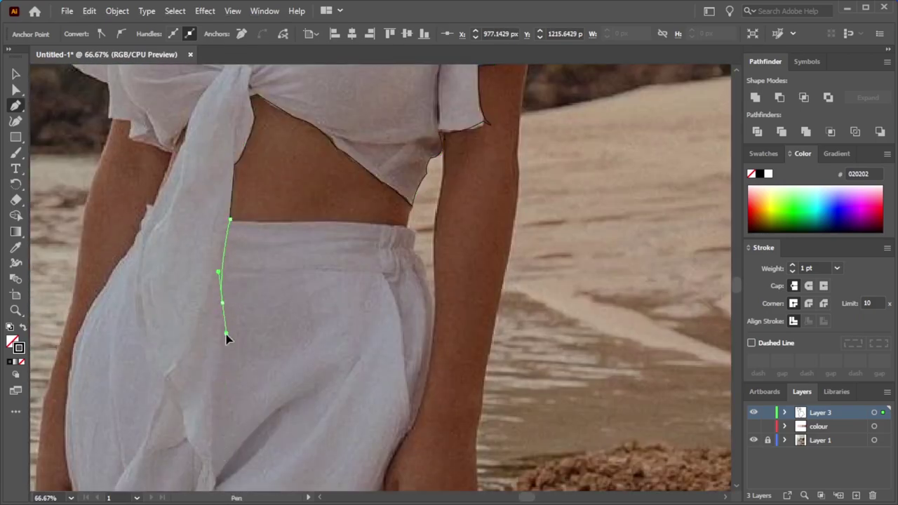
click(208, 444)
scroll(214, 456, down, 3)
scroll(216, 475, up, 5)
click(188, 394)
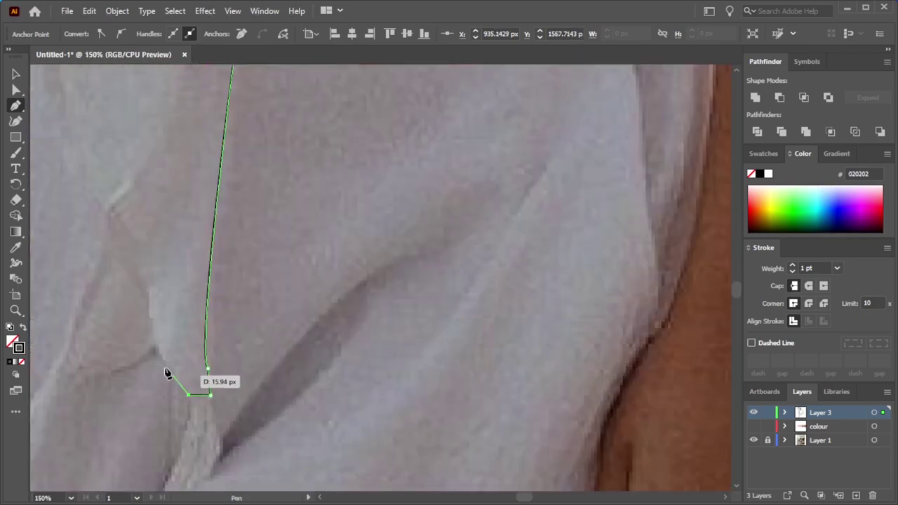
- Curve the line back up the tie's outer edge toward the waist
click(143, 284)
drag(110, 203, 99, 200)
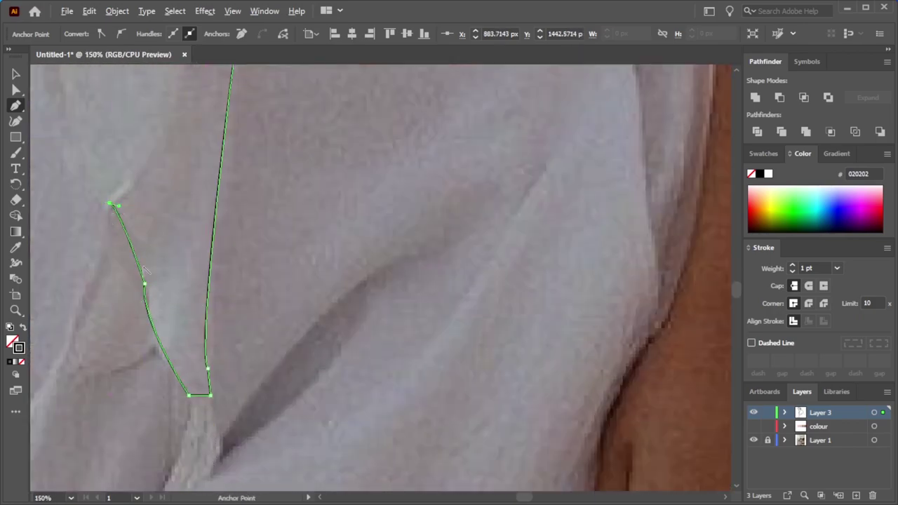
scroll(106, 196, down, 1)
scroll(120, 189, down, 1)
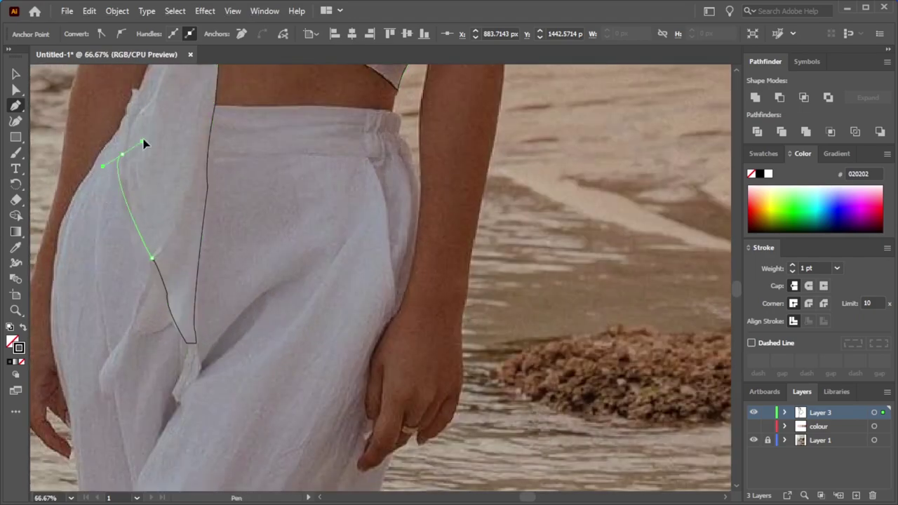
drag(122, 153, 135, 102)
scroll(160, 84, up, 2)
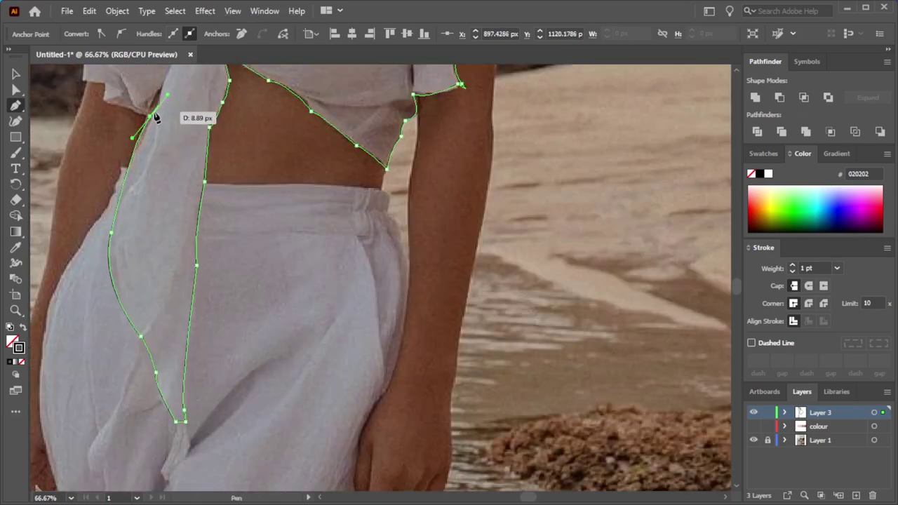
scroll(151, 123, down, 3)
scroll(150, 123, up, 4)
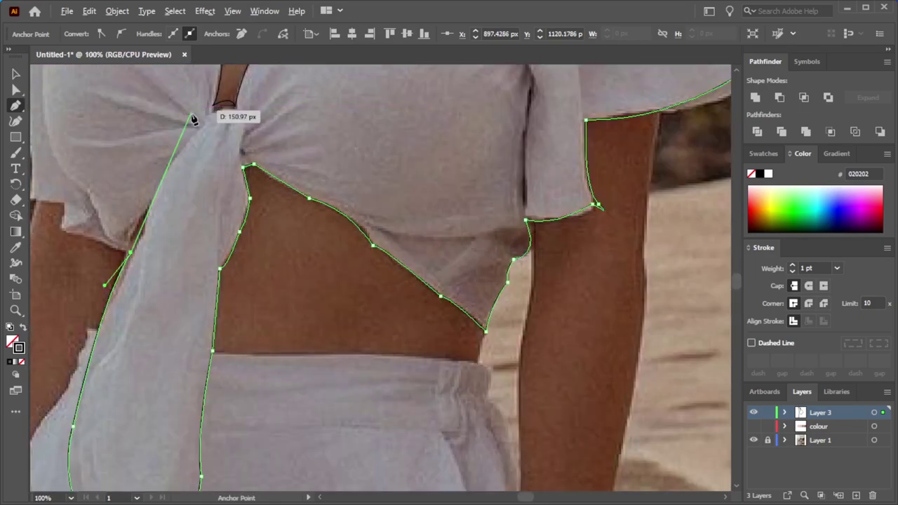
- Start a new line along the blouse's left side and sleeve
click(152, 202)
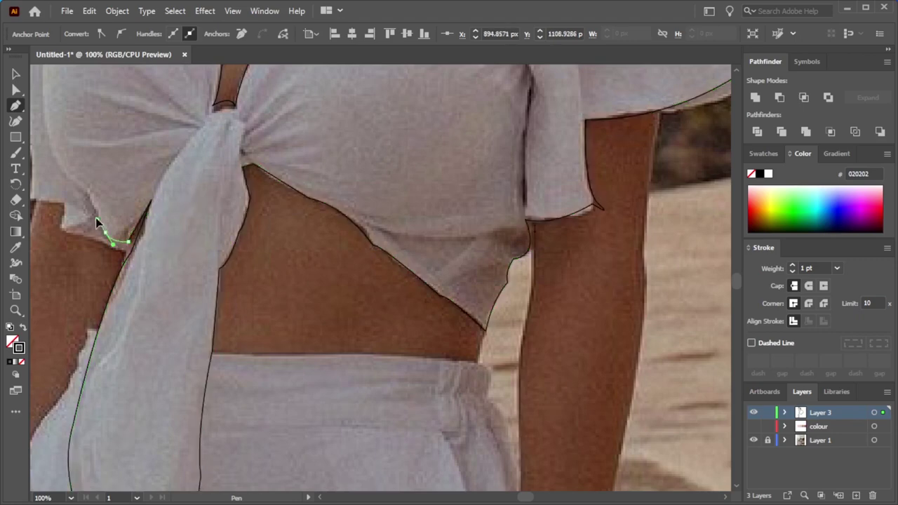
click(71, 174)
scroll(71, 174, down, 3)
- Trace the left shoulder outline up to the neckline
scroll(90, 147, up, 3)
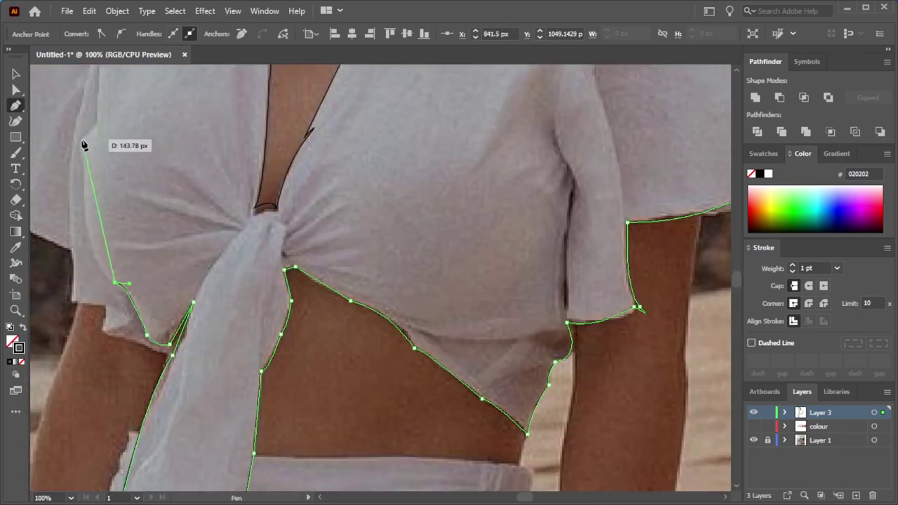
scroll(80, 140, up, 5)
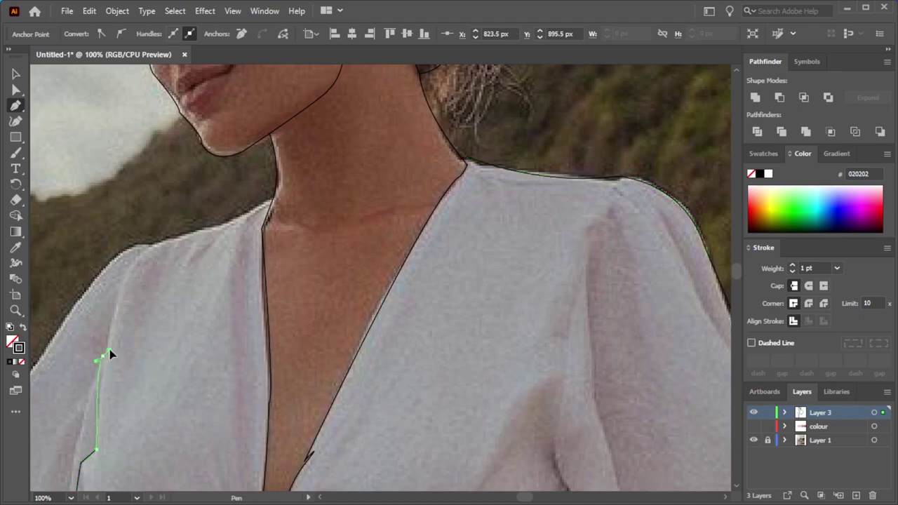
click(103, 358)
drag(148, 244, 170, 238)
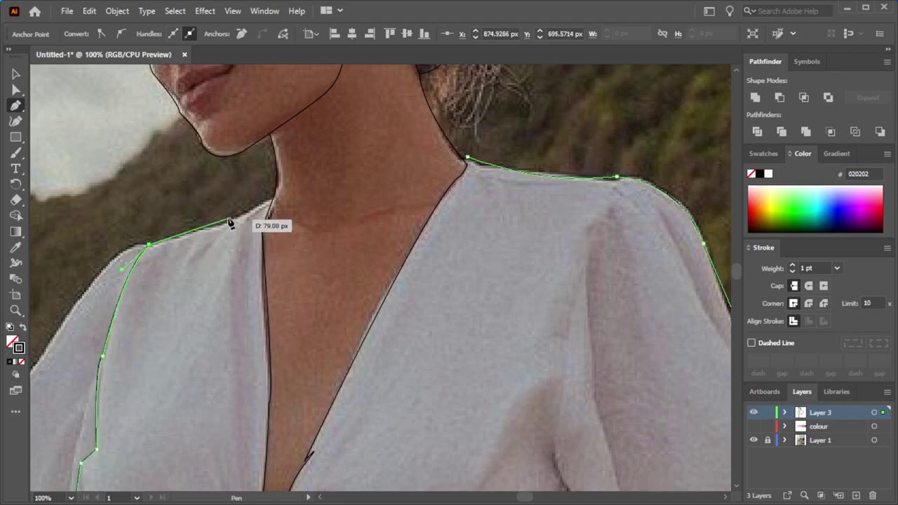
click(201, 231)
click(218, 226)
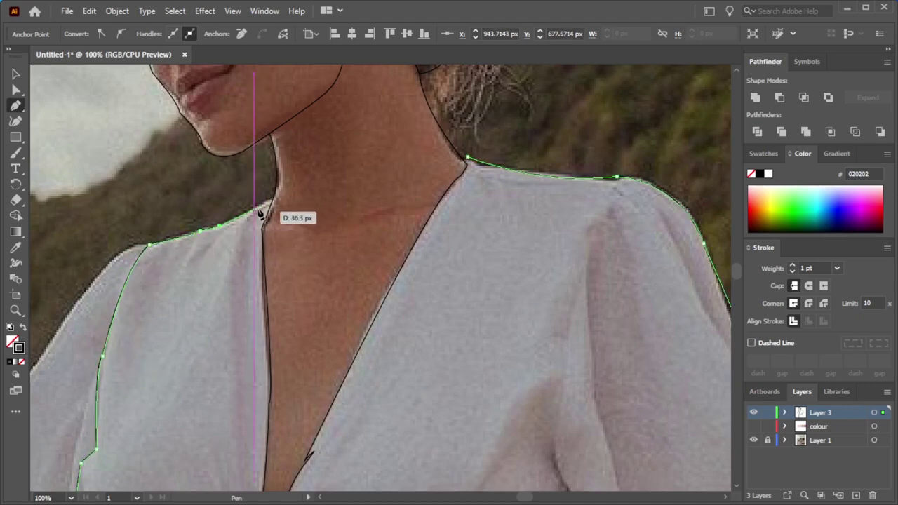
drag(273, 200, 288, 191)
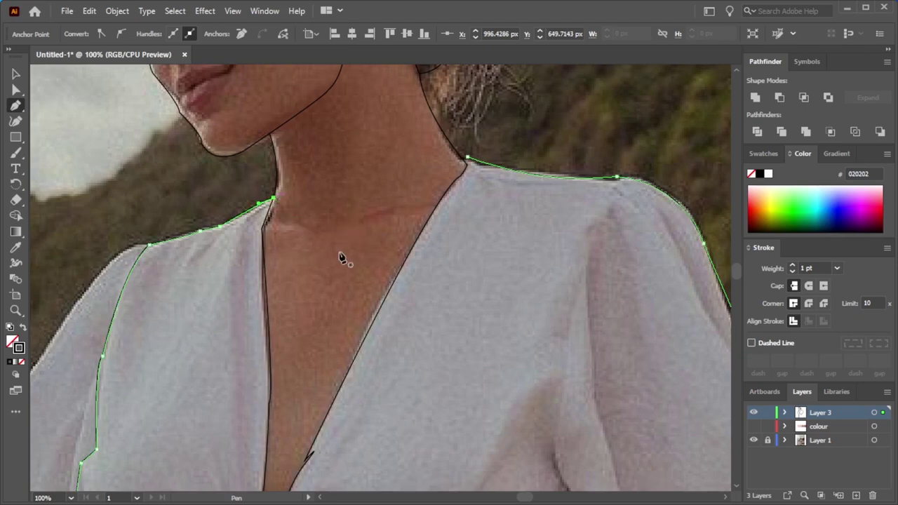
key(ctrl+minus)
key(ctrl+minus)
drag(491, 168, 549, 237)
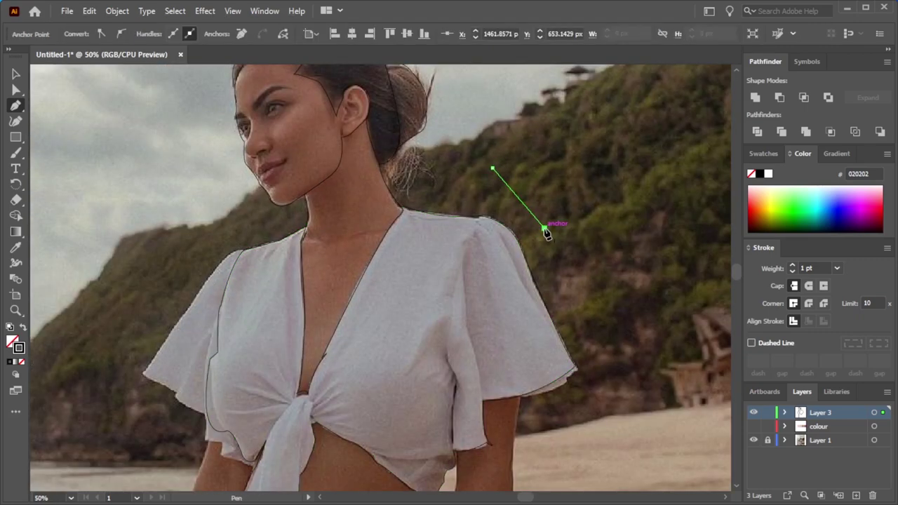
key(ctrl+z)
key(ctrl+plus)
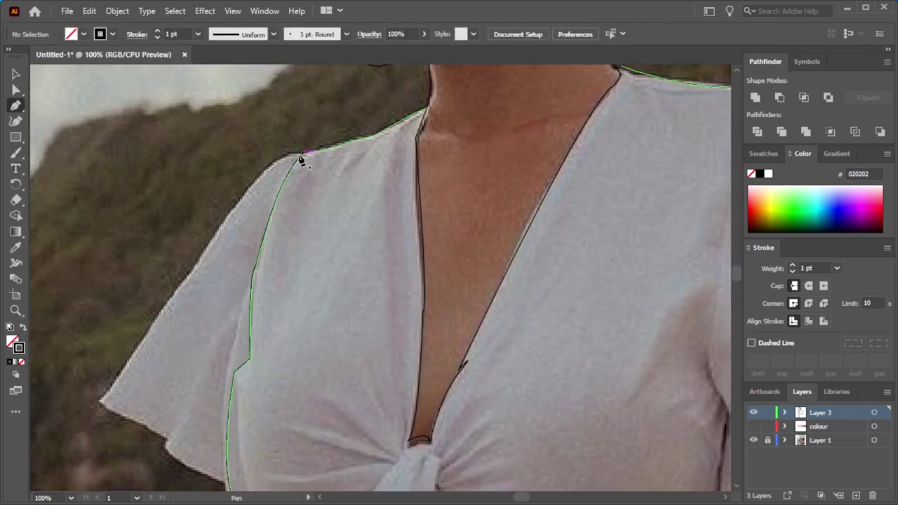
- Extend the outline down the left sleeve edge and curve it along the hem
click(297, 152)
drag(203, 251, 177, 306)
drag(98, 398, 110, 398)
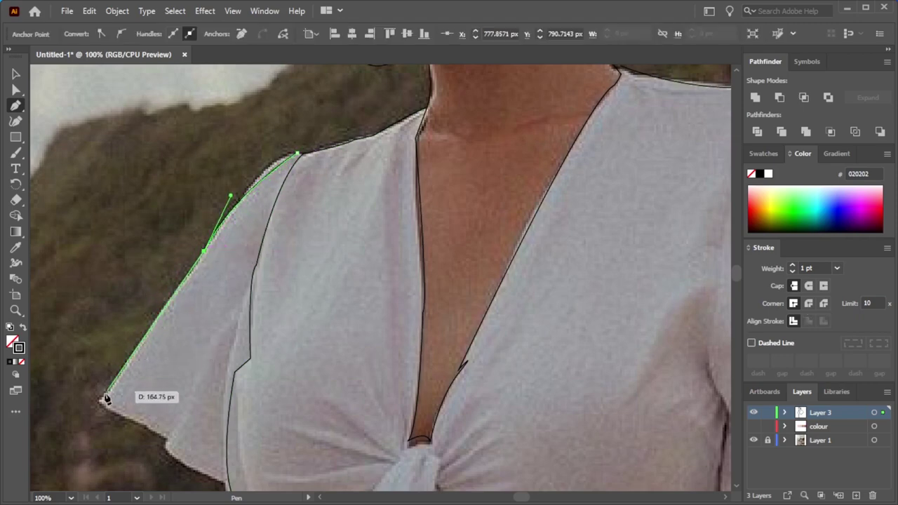
click(187, 465)
scroll(186, 465, down, 3)
scroll(186, 465, up, 5)
mouse_move(160, 425)
mouse_down()
mouse_move(242, 465)
mouse_move(311, 409)
mouse_up()
scroll(157, 370, down, 1)
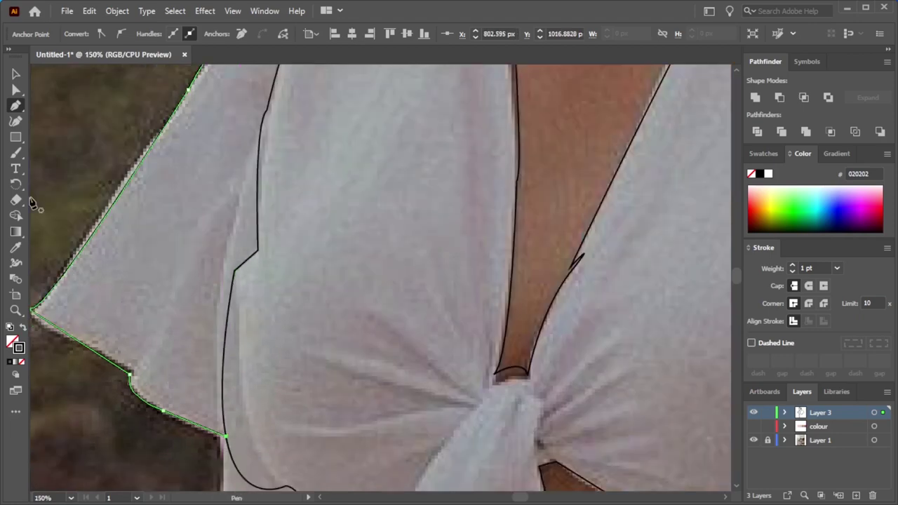
- Draw a separate path from the sleeve bottom up the sleeve's outer edge
click(16, 75)
click(84, 100)
click(15, 105)
click(130, 373)
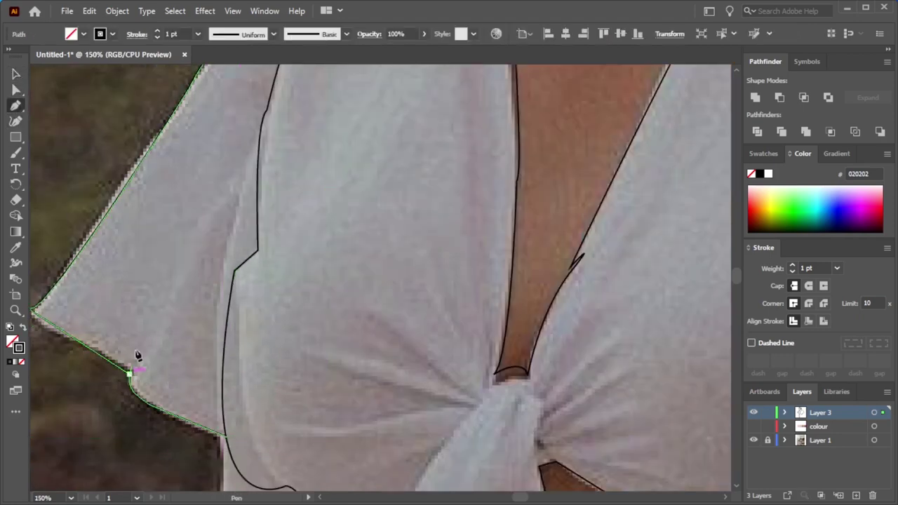
drag(178, 287, 190, 268)
click(231, 181)
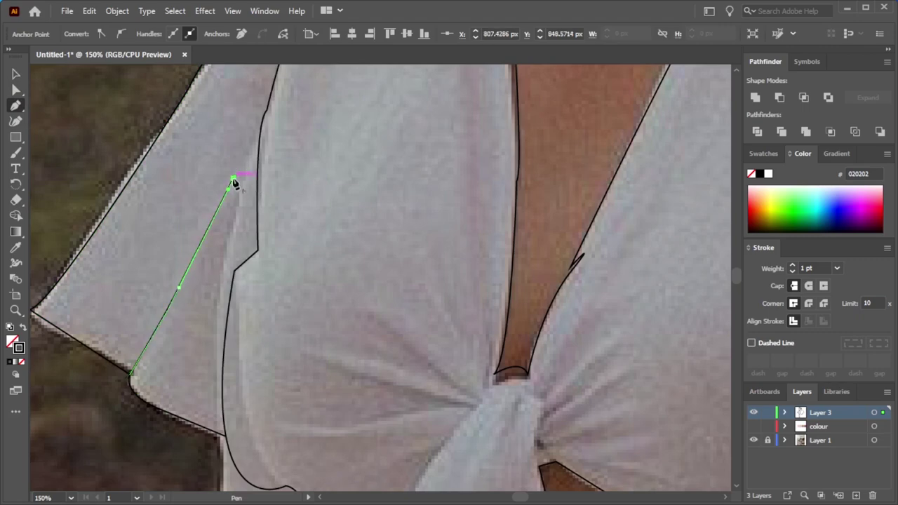
key(Escape)
- Draw a curved fold line inside the sleeve, then zoom out to the whole figure
click(217, 433)
drag(239, 194, 263, 139)
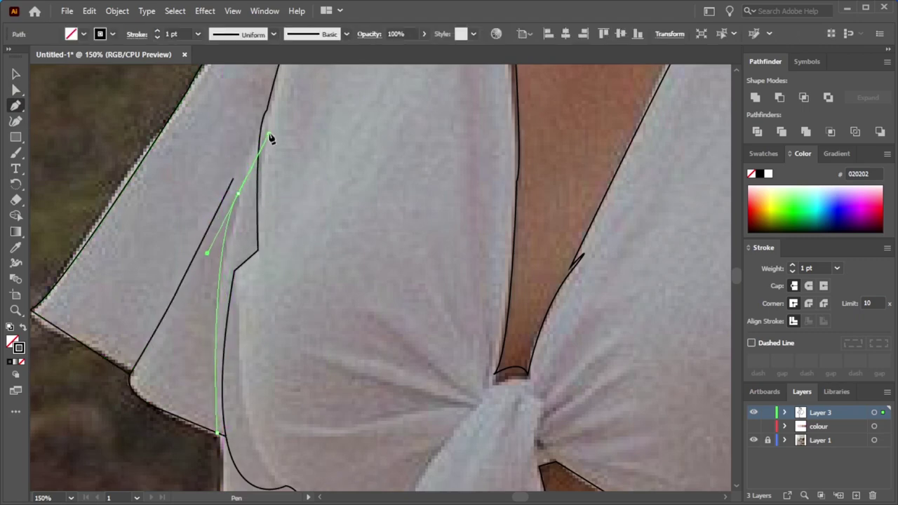
key(ctrl+z)
drag(221, 269, 232, 246)
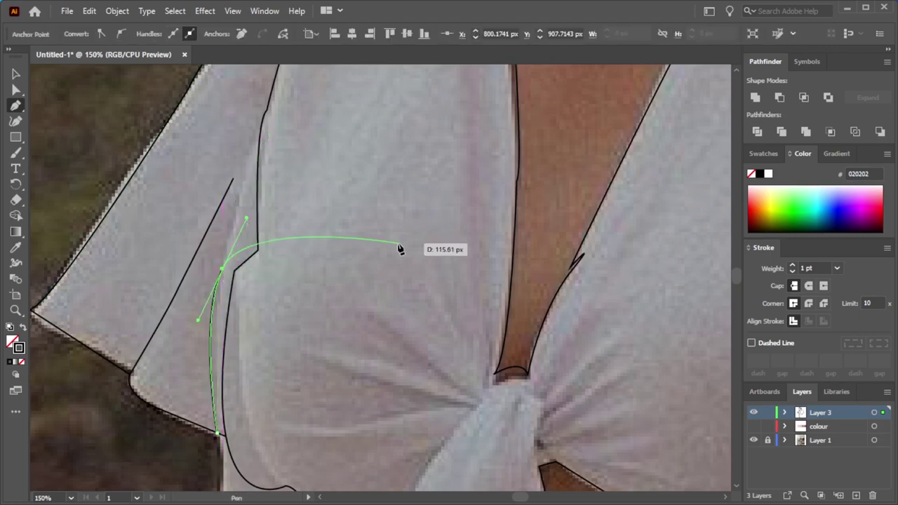
key(Escape)
key(ctrl+minus)
key(ctrl+minus)
key(v)
key(ctrl+minus)
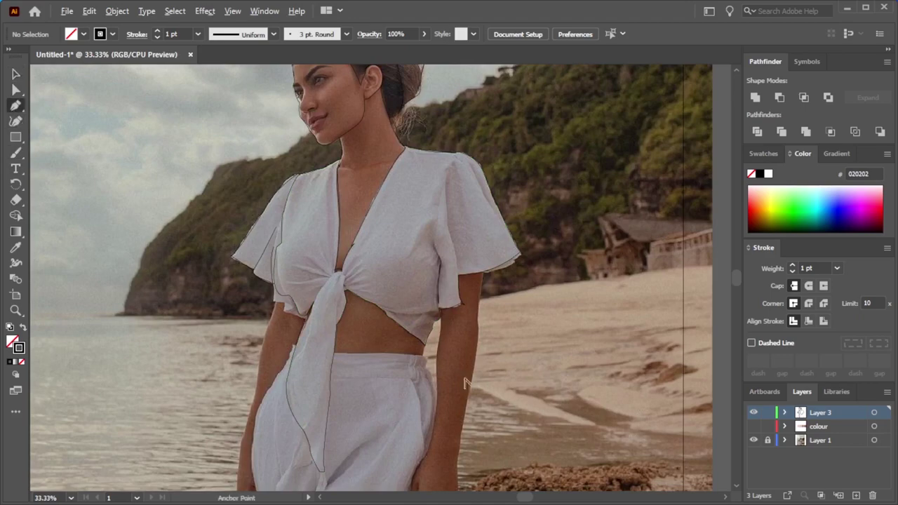
- Continue the shirt outline down the sleeve, past the armpit corner, to the waist
scroll(464, 382, down, 1)
scroll(421, 316, up, 2)
scroll(324, 201, up, 2)
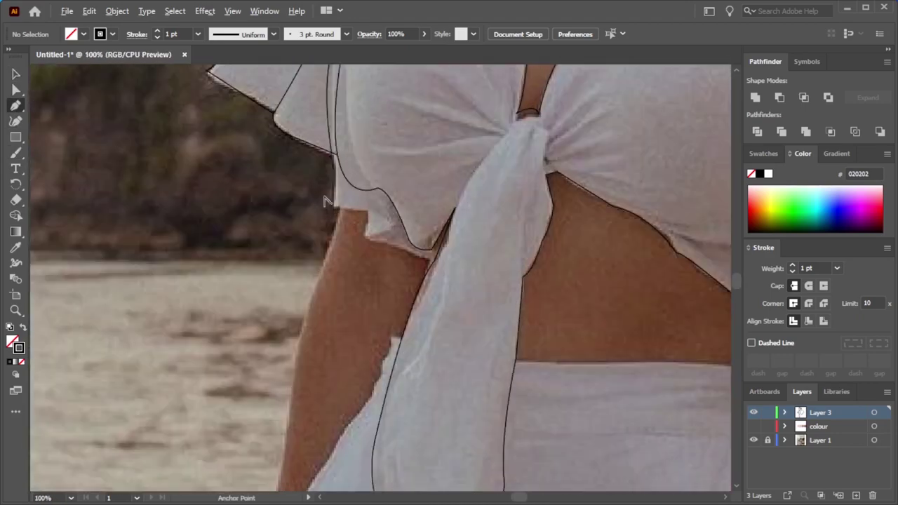
scroll(294, 222, up, 1)
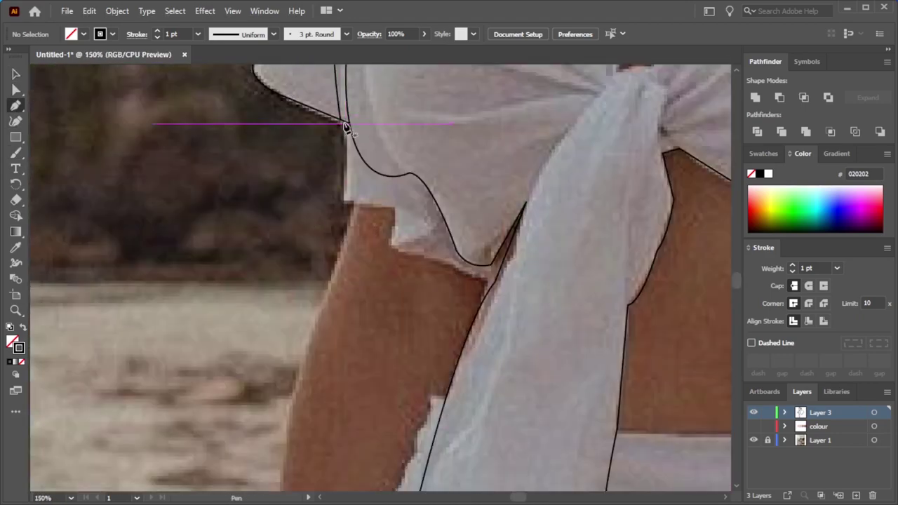
click(345, 125)
click(345, 198)
click(391, 207)
click(391, 247)
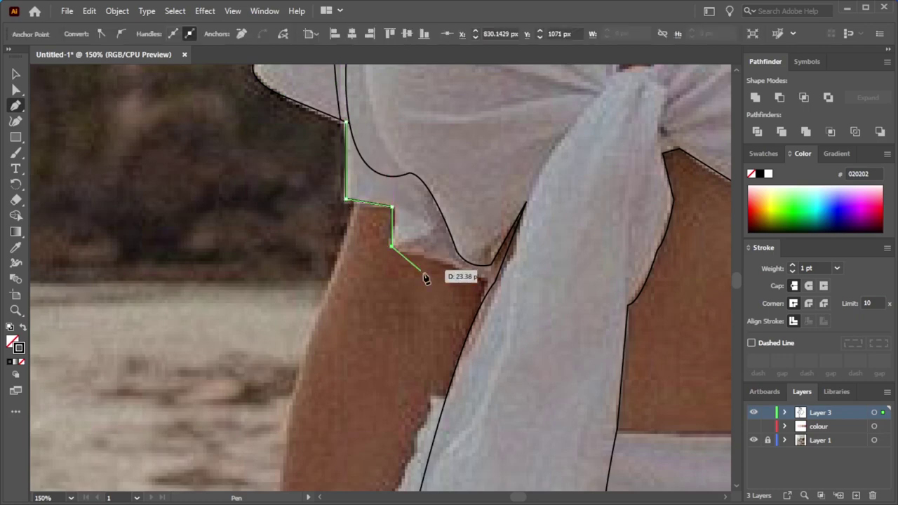
click(491, 284)
click(492, 286)
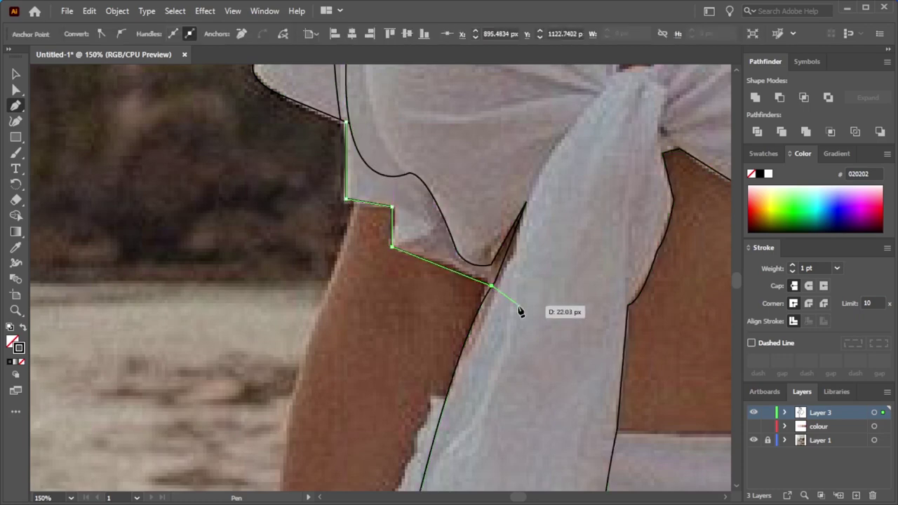
ctrl+click(86, 118)
- Trace the left arm's edge down to the hand and around the fingers
key(ctrl+minus)
key(ctrl+minus)
key(ctrl+plus)
key(ctrl+plus)
click(367, 171)
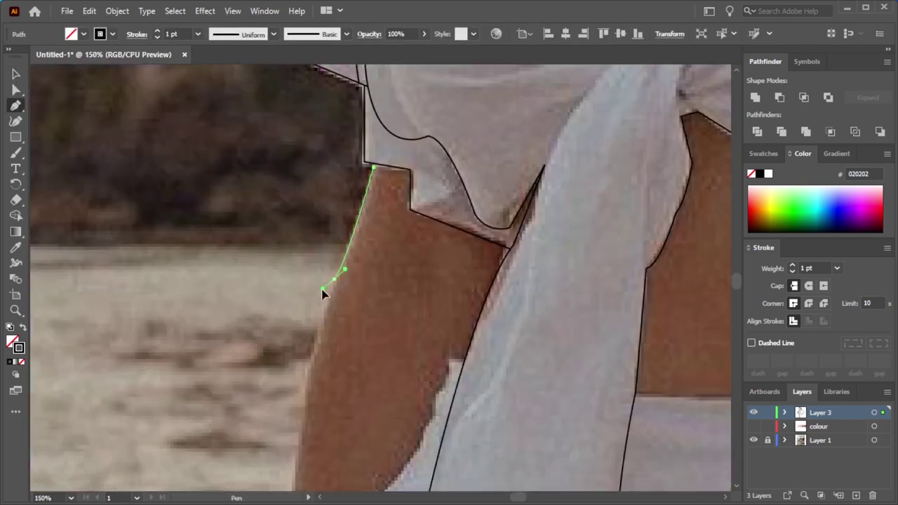
click(335, 279)
key(ctrl+minus)
key(ctrl+minus)
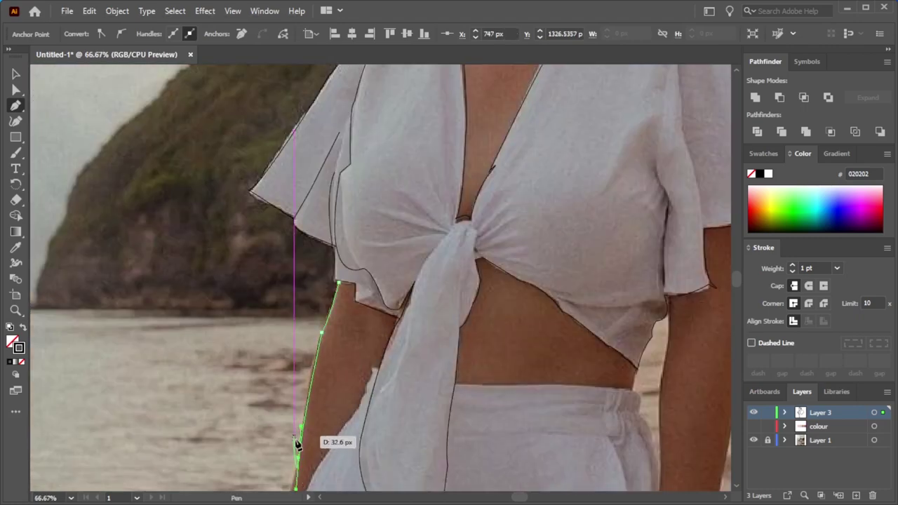
key(ctrl+minus)
key(ctrl+minus)
key(ctrl+minus)
key(ctrl+minus)
key(ctrl+minus)
key(ctrl+minus)
key(ctrl+plus)
key(ctrl+plus)
key(ctrl+plus)
key(ctrl+plus)
key(ctrl+plus)
key(ctrl+plus)
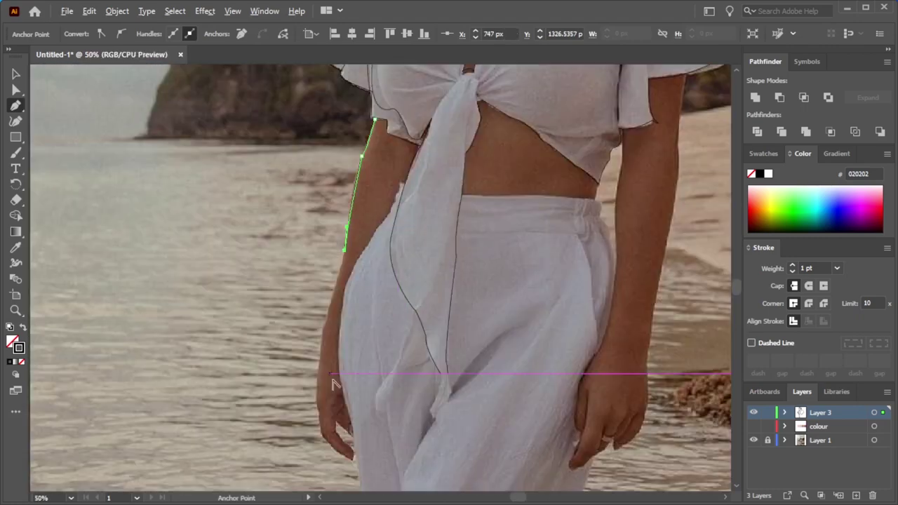
key(ctrl+plus)
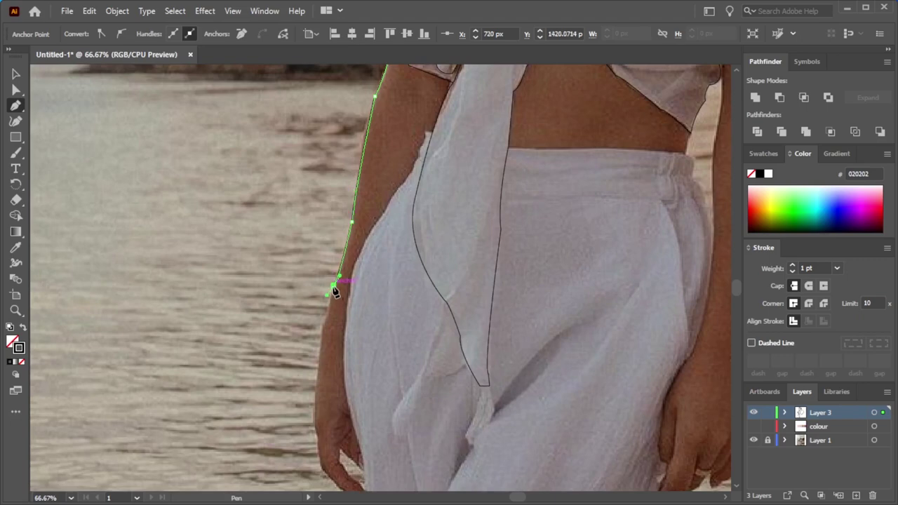
drag(315, 403, 317, 425)
click(315, 454)
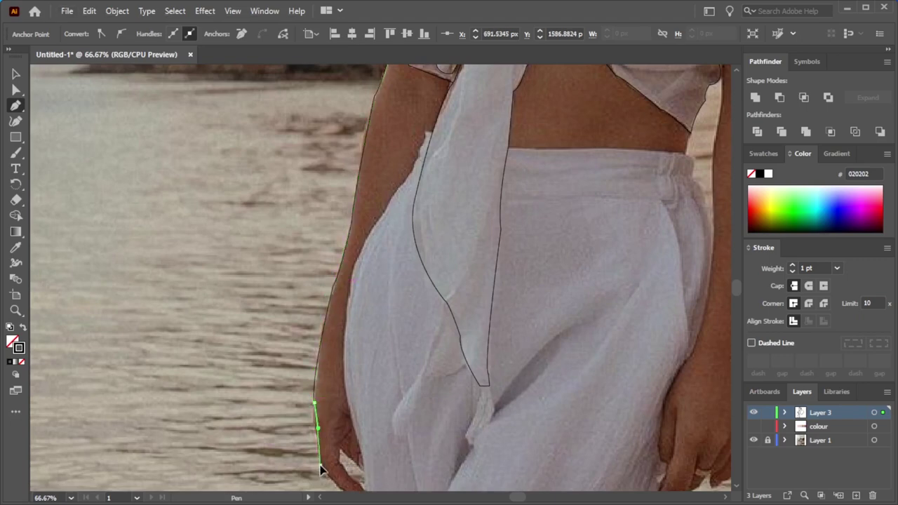
mouse_move(325, 475)
mouse_down()
mouse_move(318, 460)
mouse_move(349, 479)
mouse_move(334, 449)
mouse_up()
drag(328, 428, 352, 454)
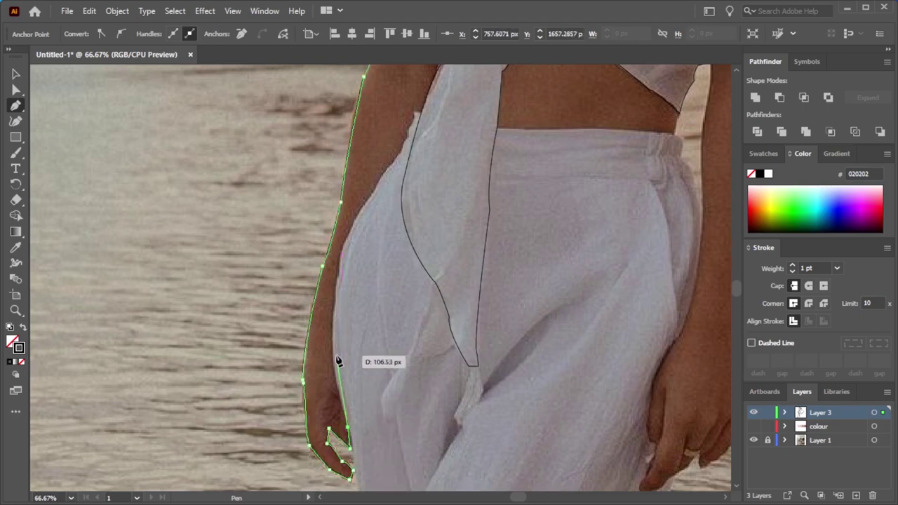
- Draw a path from the hip up to the waistband and sash edge
click(337, 391)
drag(333, 265, 350, 265)
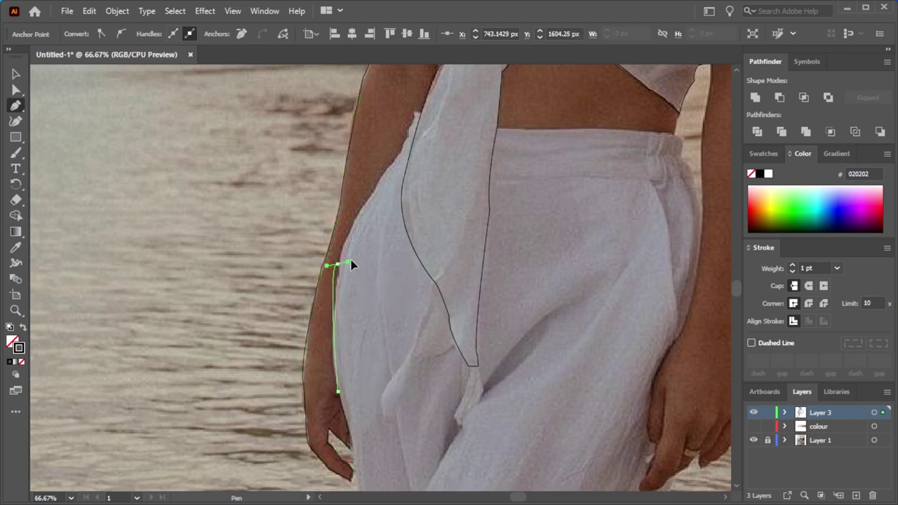
click(351, 200)
drag(371, 190, 393, 182)
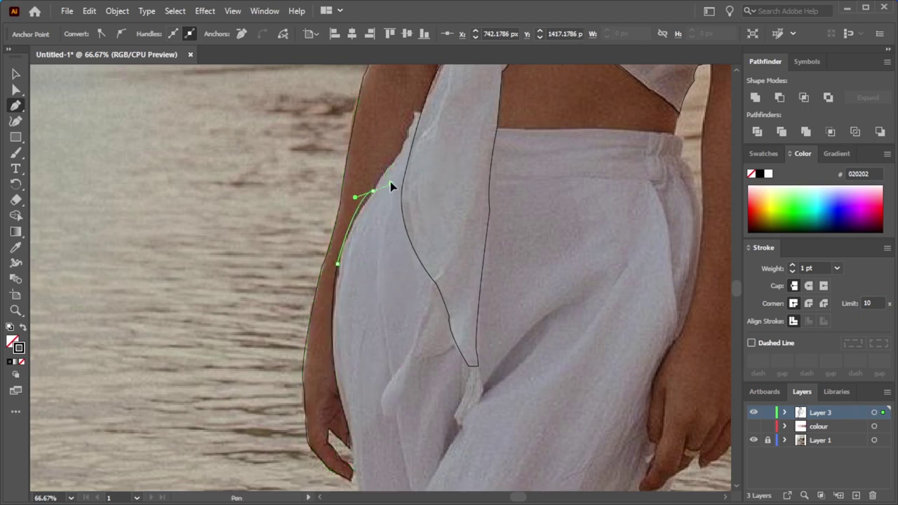
click(372, 190)
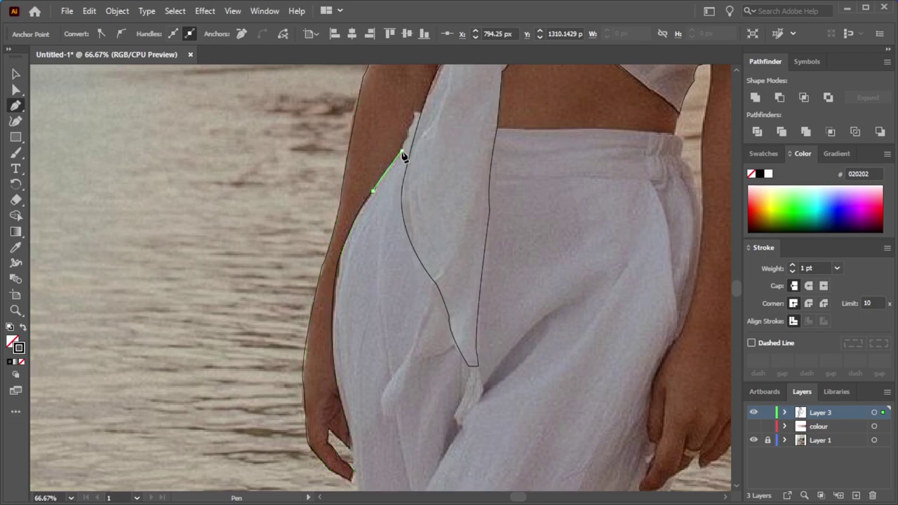
click(409, 138)
drag(415, 113, 453, 153)
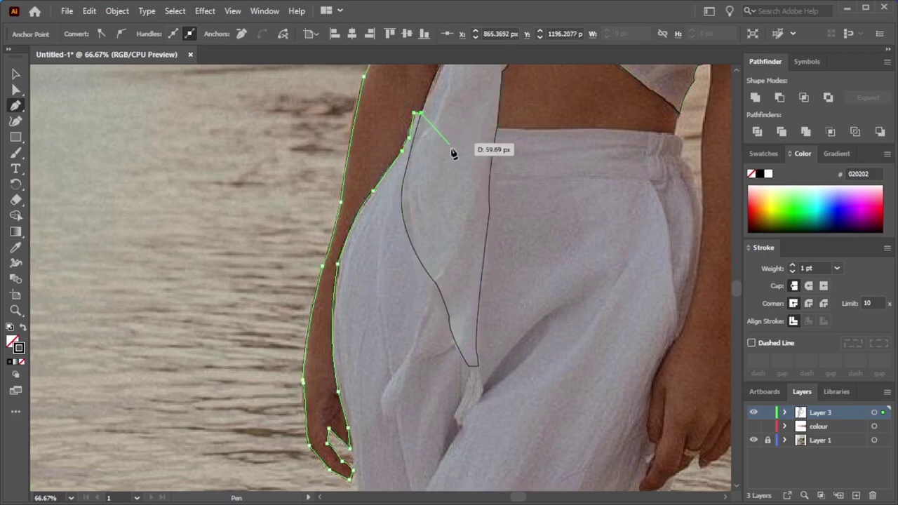
scroll(456, 222, down, 3)
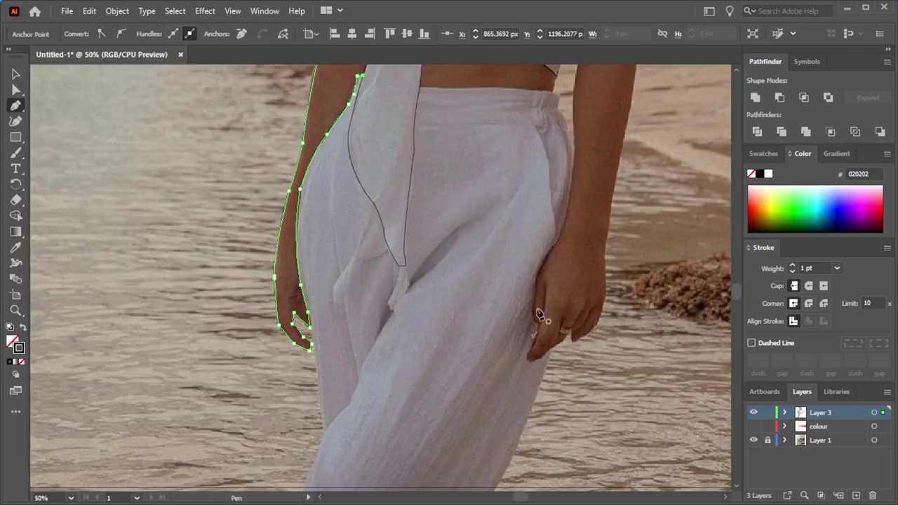
scroll(456, 222, up, 3)
scroll(611, 140, up, 3)
scroll(308, 192, up, 1)
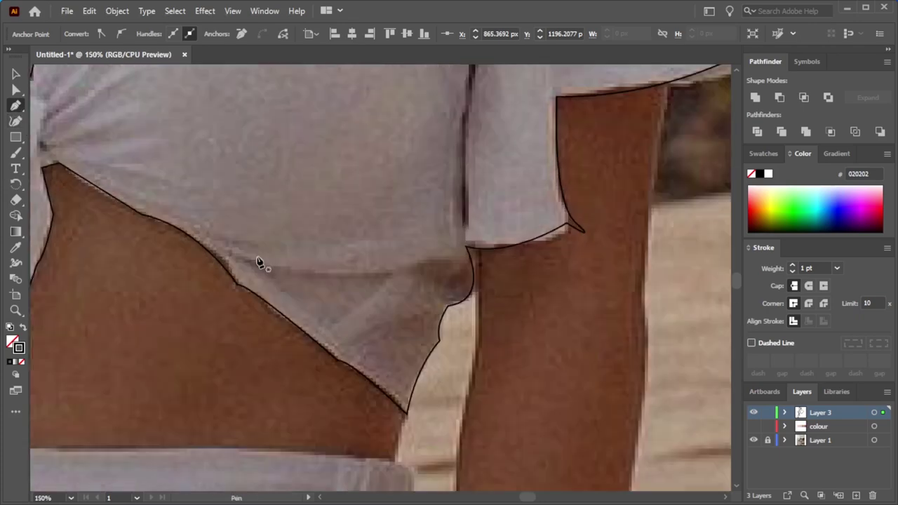
- Draw a curve along the shirt's lower hem, bending it to meet the arm
click(186, 233)
drag(333, 272, 395, 258)
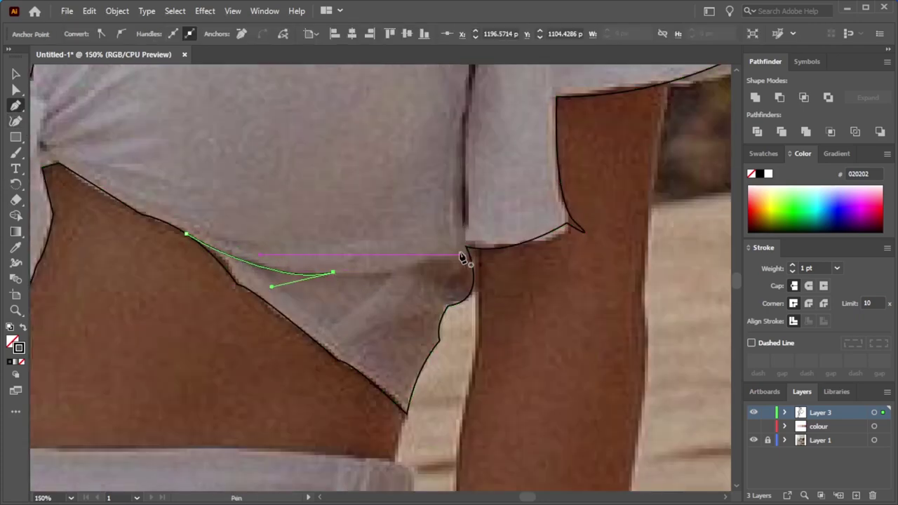
drag(466, 247, 379, 280)
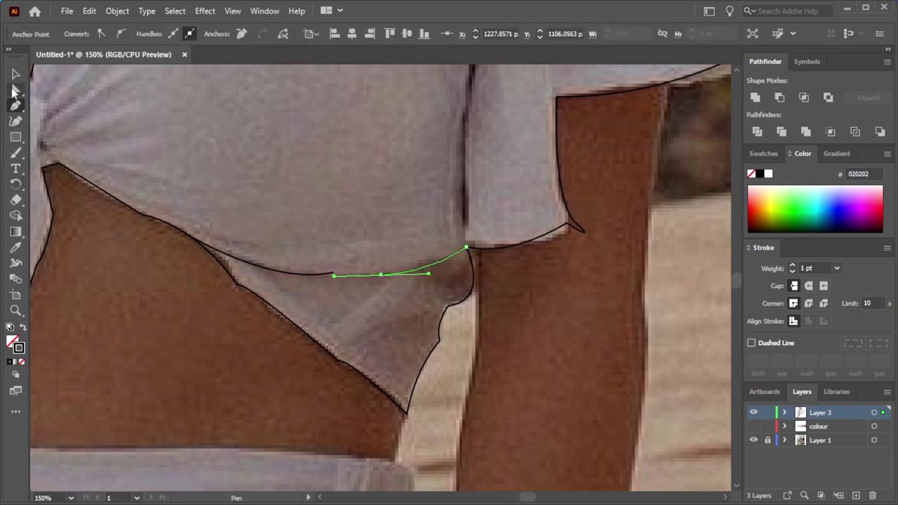
ctrl+click(89, 261)
- Trace the right arm's outer edge from the sleeve down to the wrist
key(ctrl+minus)
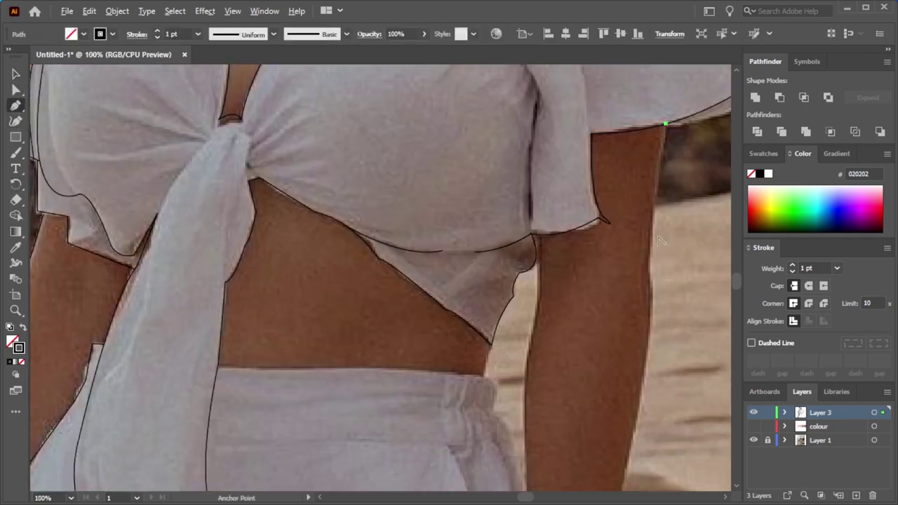
key(ctrl+minus)
click(652, 259)
click(655, 307)
click(641, 340)
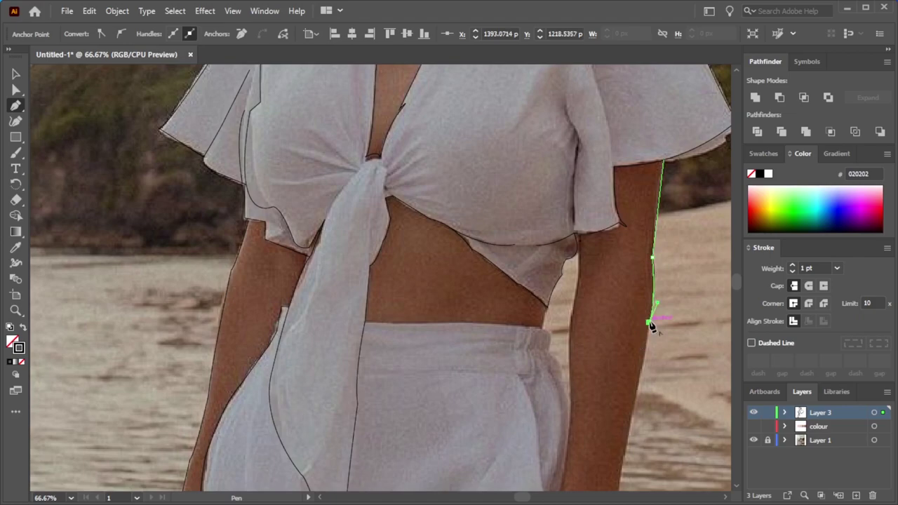
scroll(650, 325, down, 3)
click(626, 404)
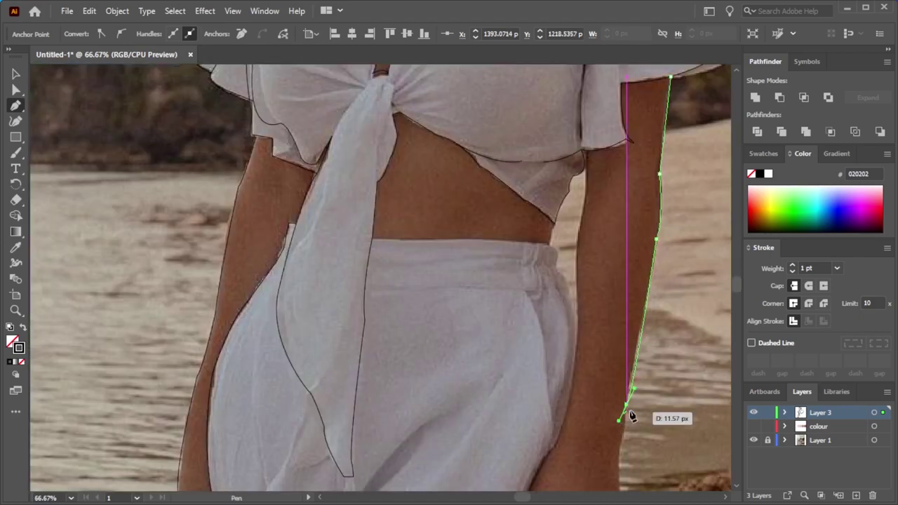
click(619, 460)
scroll(619, 460, down, 3)
scroll(620, 459, up, 3)
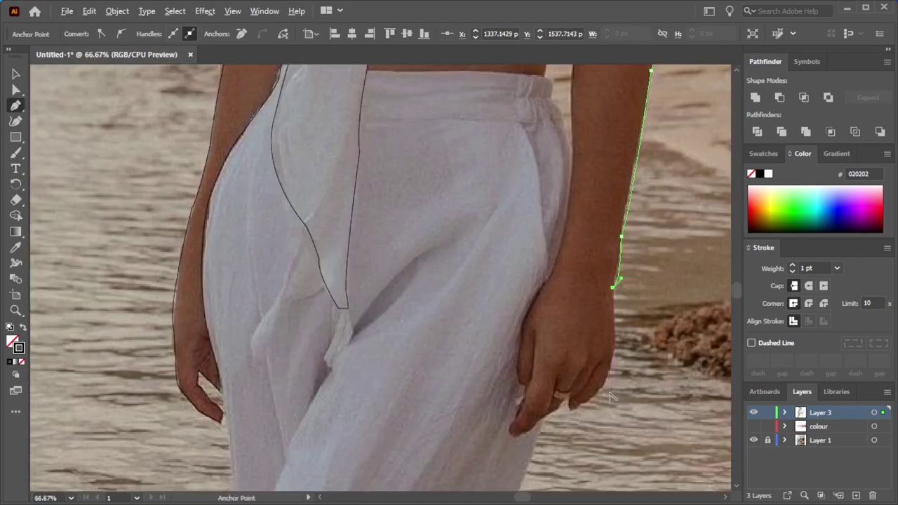
scroll(620, 459, up, 1)
- Curve the arm outline around the back of the hand and fingertip, then deselect it
drag(554, 422, 493, 442)
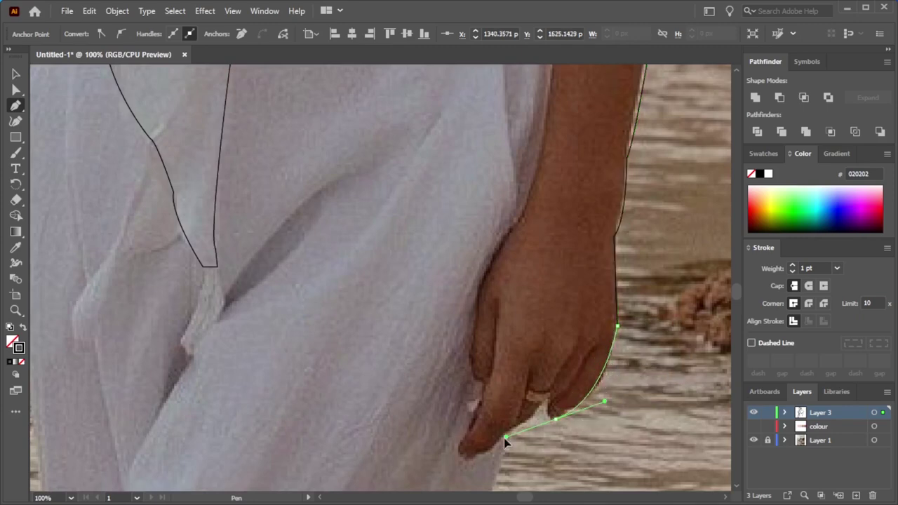
drag(554, 404, 561, 408)
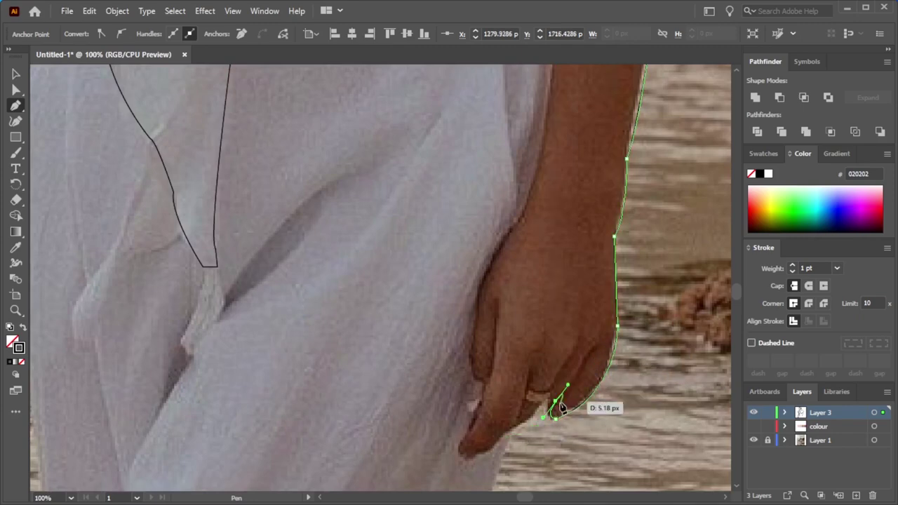
drag(598, 358, 595, 350)
drag(601, 320, 601, 320)
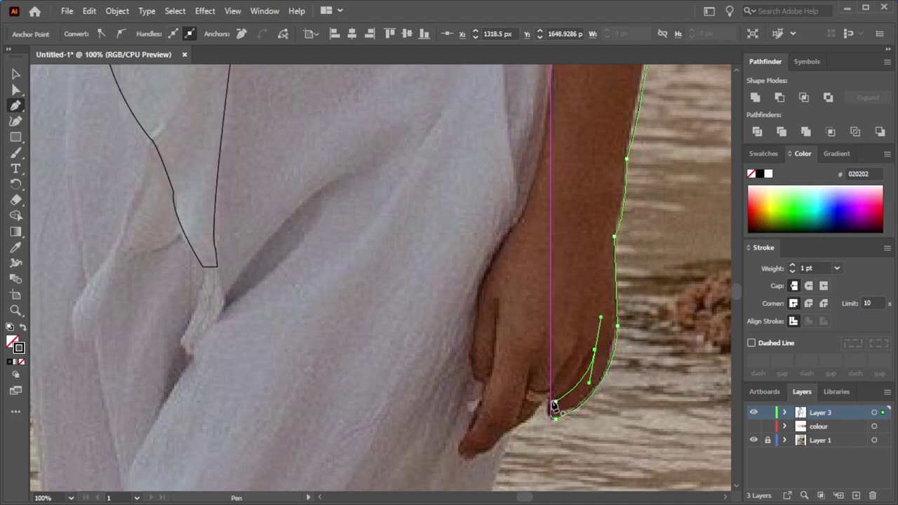
key(ctrl+shift+a)
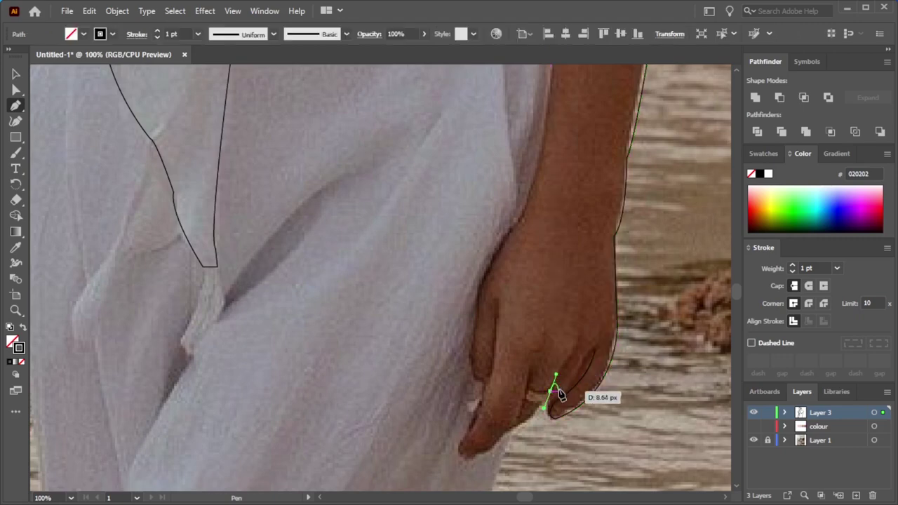
click(16, 105)
scroll(379, 281, down, 3)
- Trace the right arm's inner edge from under the shirt hem past the trousers
scroll(378, 281, up, 5)
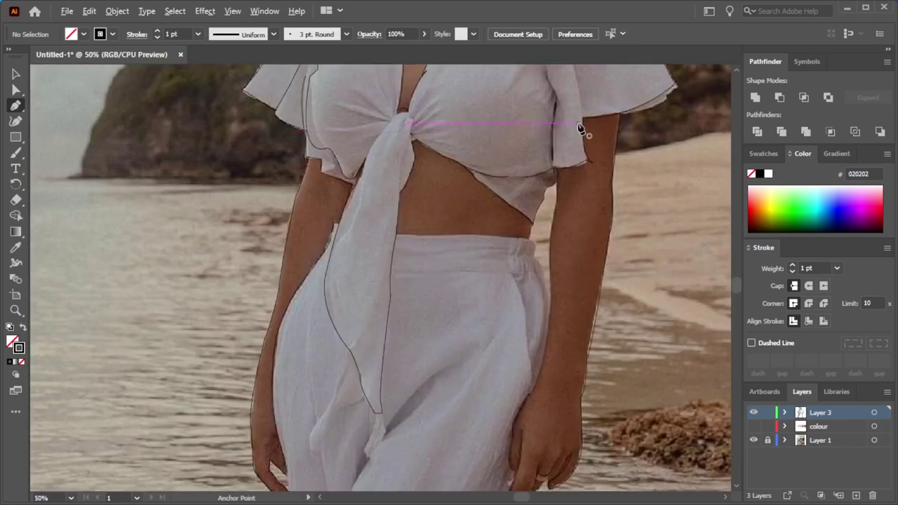
scroll(547, 112, up, 3)
click(547, 112)
click(542, 231)
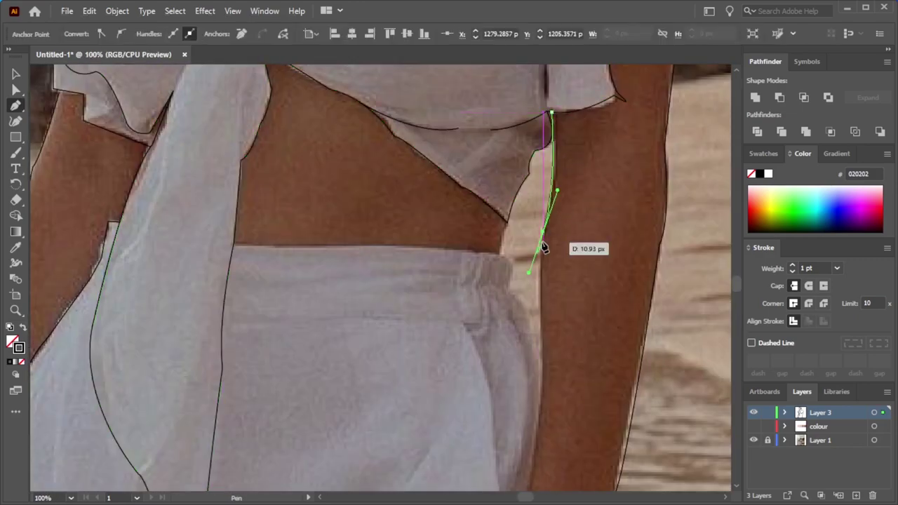
drag(544, 369, 553, 397)
scroll(553, 393, down, 1)
scroll(547, 421, down, 2)
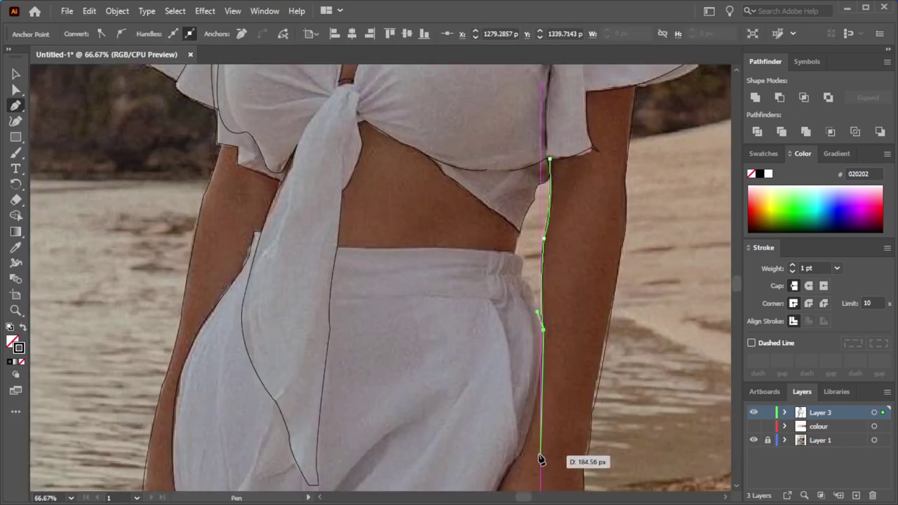
mouse_move(526, 455)
mouse_down()
mouse_move(534, 468)
mouse_move(506, 480)
mouse_up()
scroll(534, 467, up, 3)
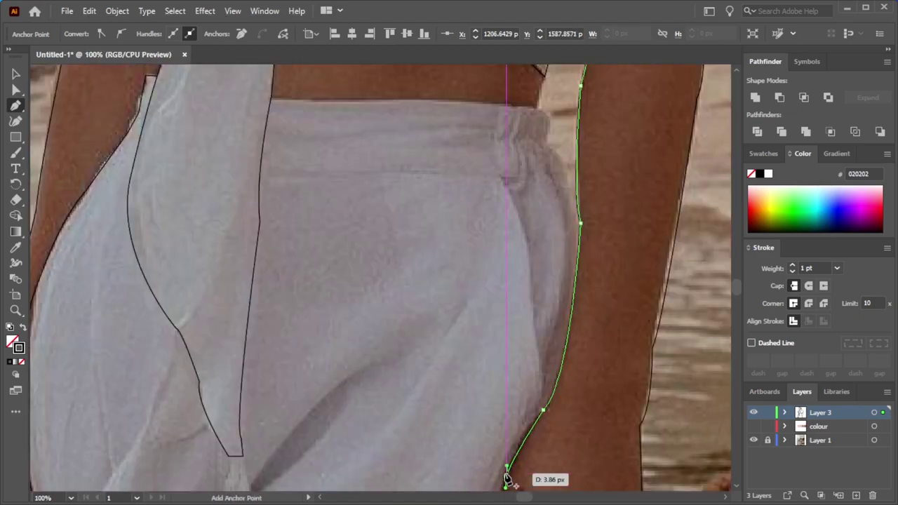
scroll(520, 488, up, 1)
scroll(737, 293, down, 5)
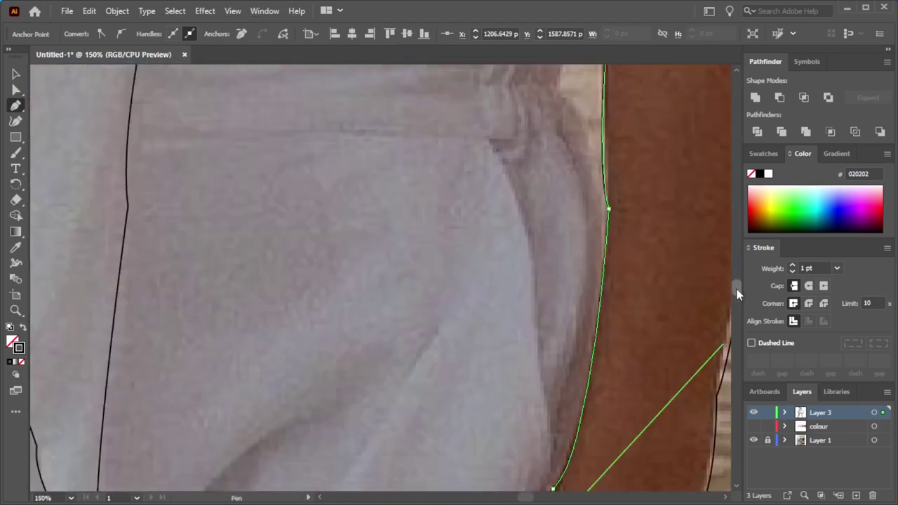
- Curve the outline along the hand, around the fingertip, and back up the finger
drag(481, 219, 474, 231)
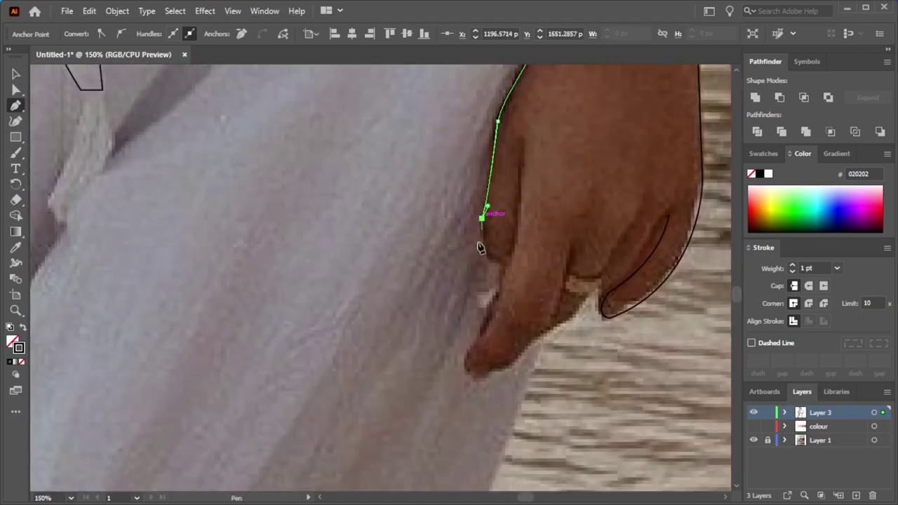
mouse_move(500, 259)
mouse_down()
mouse_move(522, 260)
mouse_move(468, 363)
mouse_move(432, 377)
mouse_up()
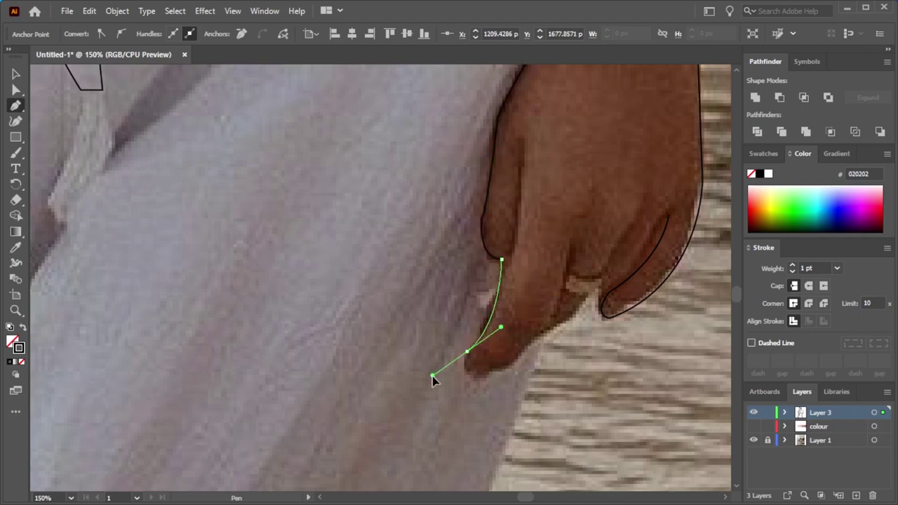
click(466, 351)
drag(526, 366, 525, 365)
click(508, 369)
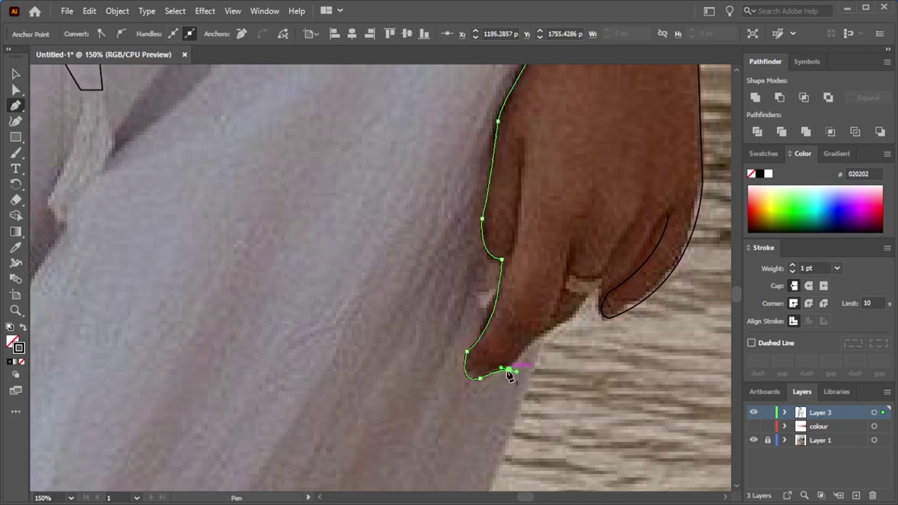
click(546, 327)
click(572, 243)
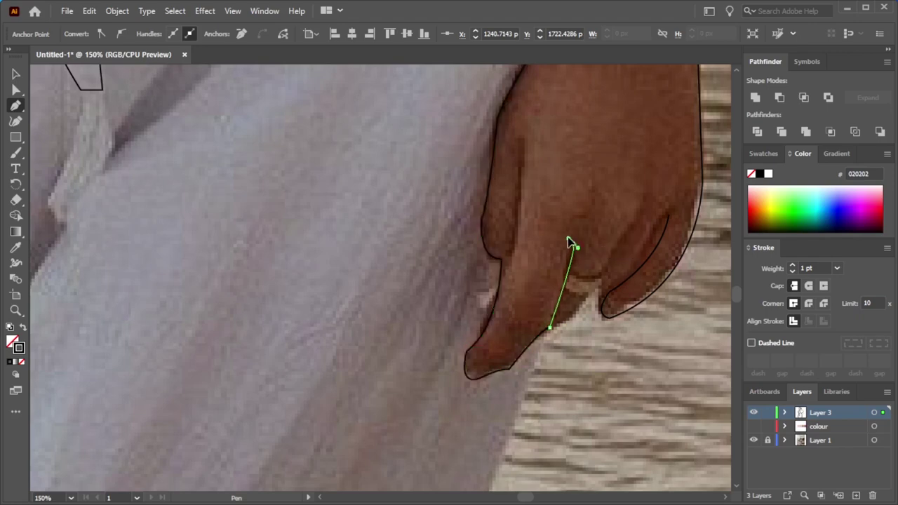
click(575, 220)
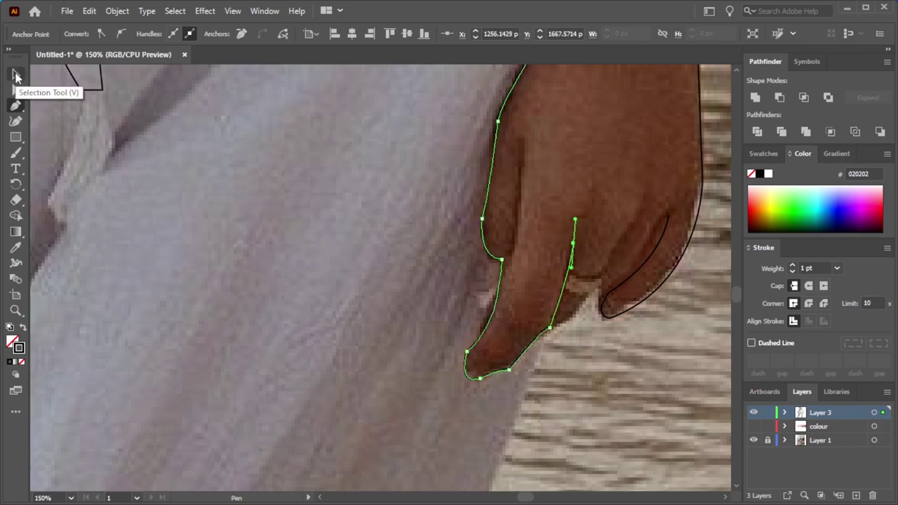
- Deselect the hand outline and draw the first finger separation line
click(16, 75)
click(617, 194)
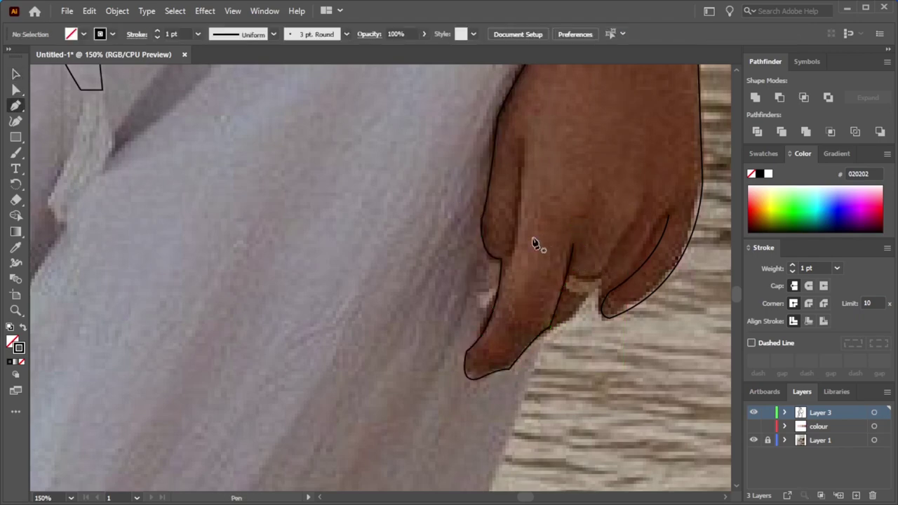
click(501, 272)
click(521, 197)
click(521, 143)
click(522, 91)
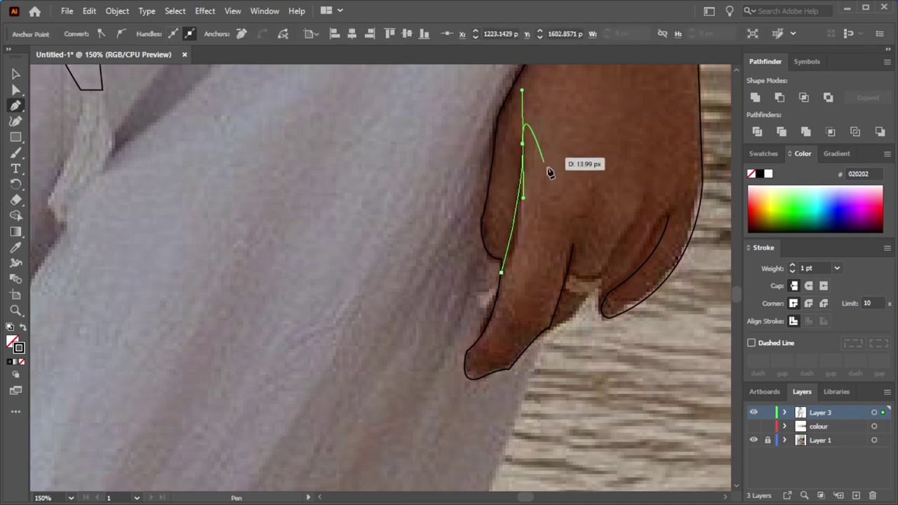
key(ctrl+z)
key(v)
- Draw a curved line between the next fingers and a short line at the last fingertip
key(p)
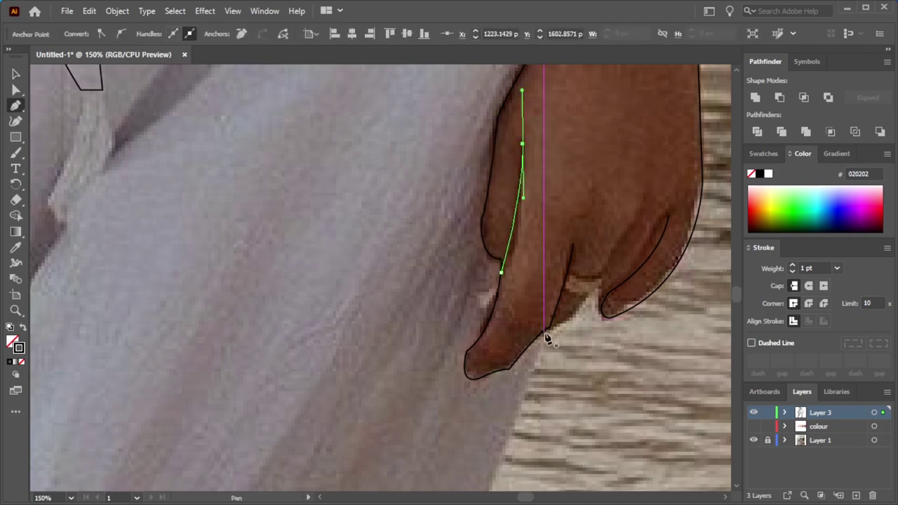
click(543, 331)
click(574, 319)
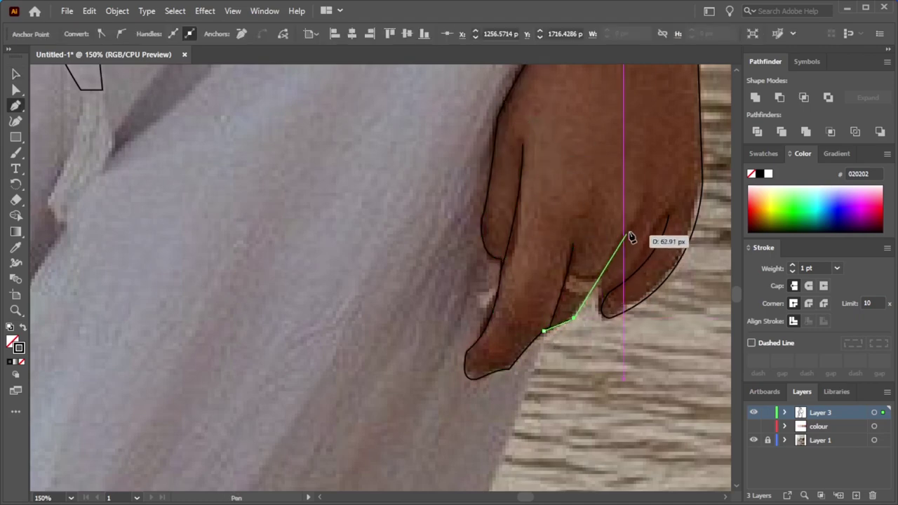
drag(643, 204, 650, 165)
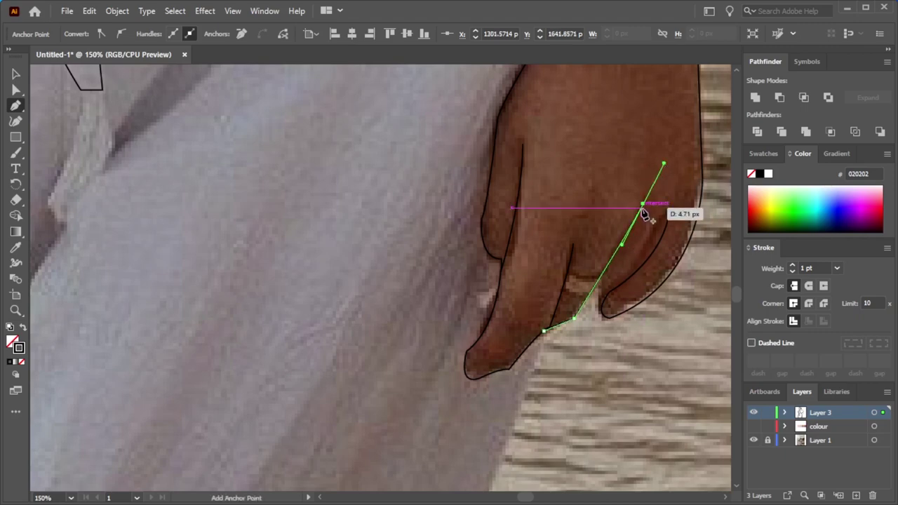
key(v)
click(655, 153)
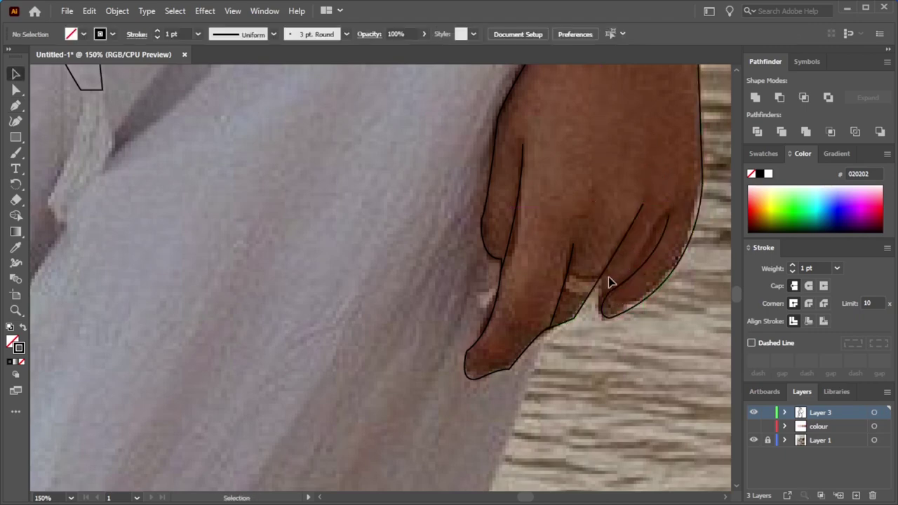
mouse_move(600, 276)
mouse_down()
mouse_move(597, 318)
mouse_move(608, 314)
mouse_up()
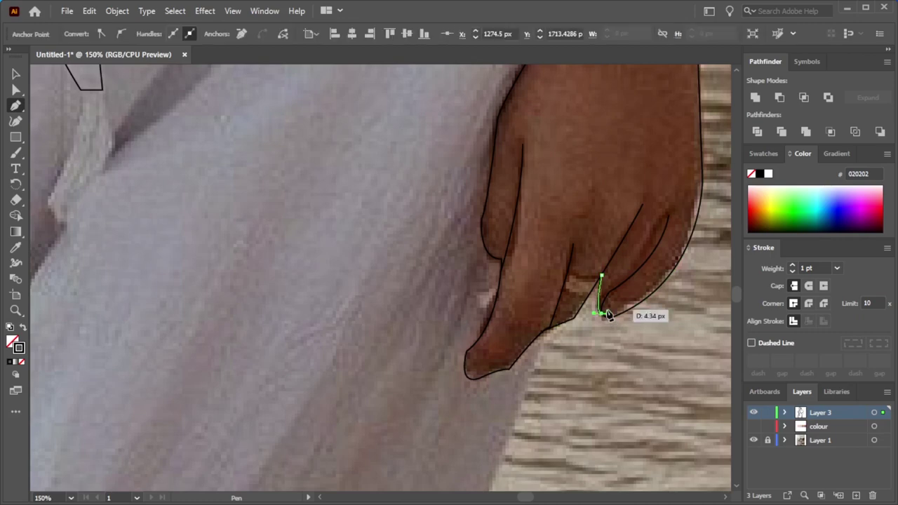
key(v)
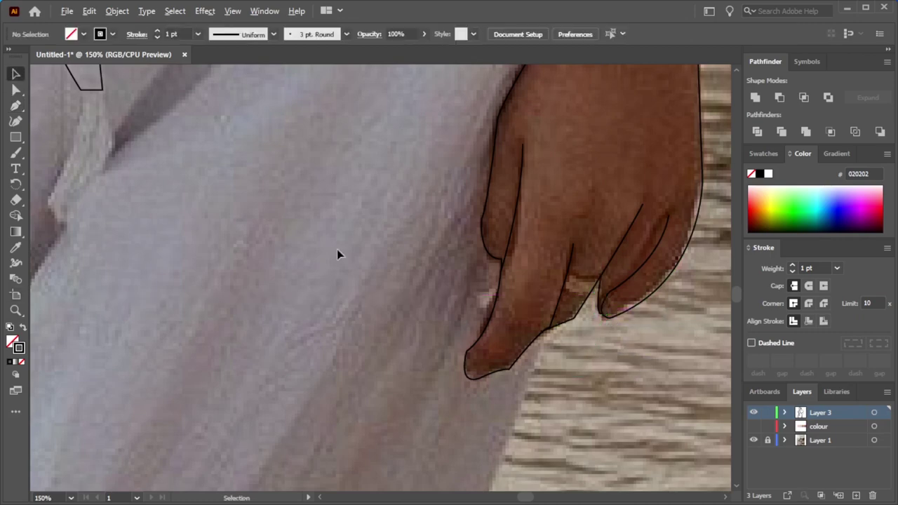
scroll(341, 254, down, 5)
scroll(473, 242, up, 1)
- Close the midriff outline along the waistband top, deselect, and start a curve down the right hip
scroll(500, 93, up, 2)
key(p)
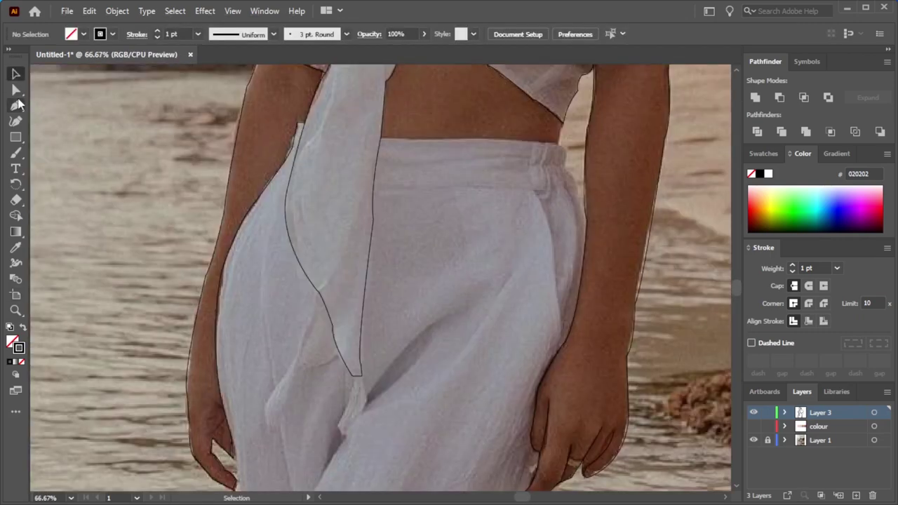
scroll(381, 136, up, 1)
click(366, 122)
drag(606, 131, 627, 137)
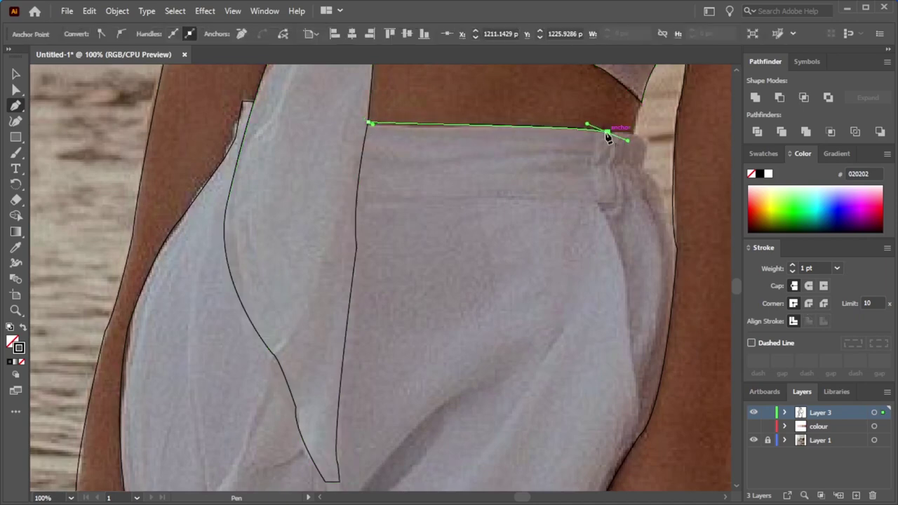
click(635, 132)
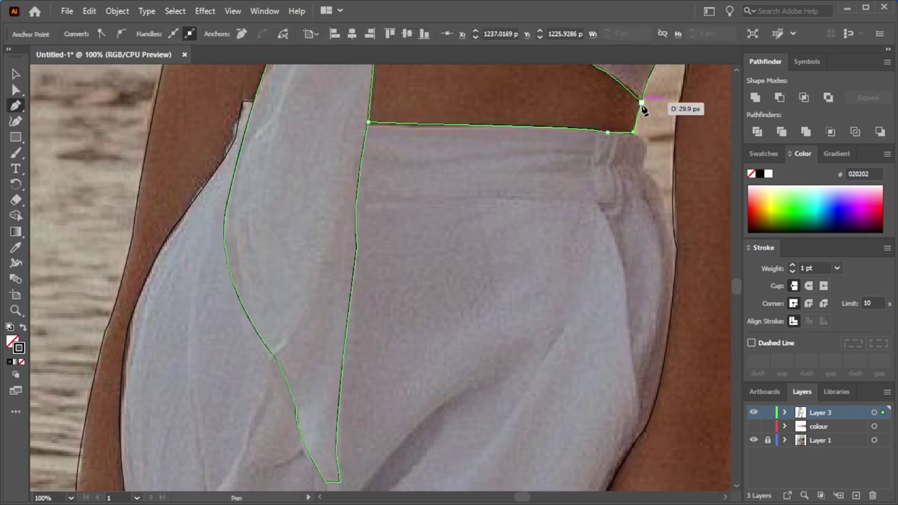
click(641, 103)
key(v)
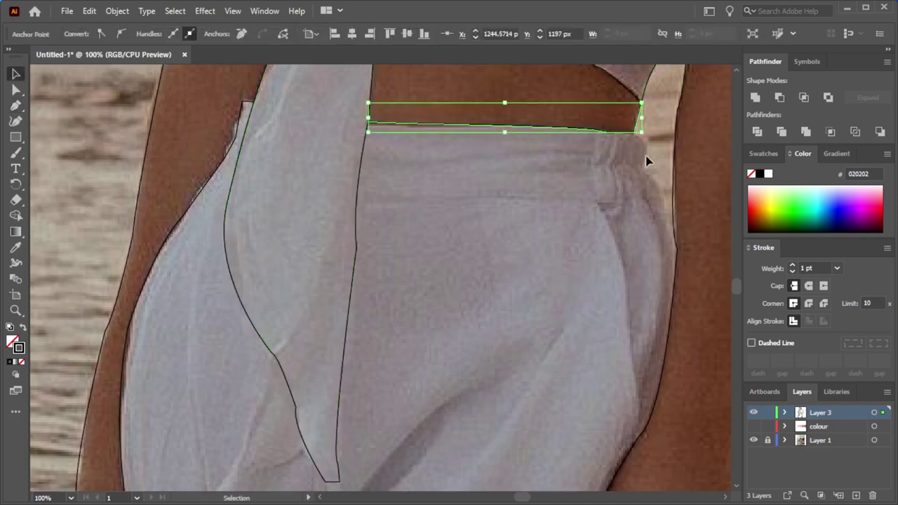
click(527, 178)
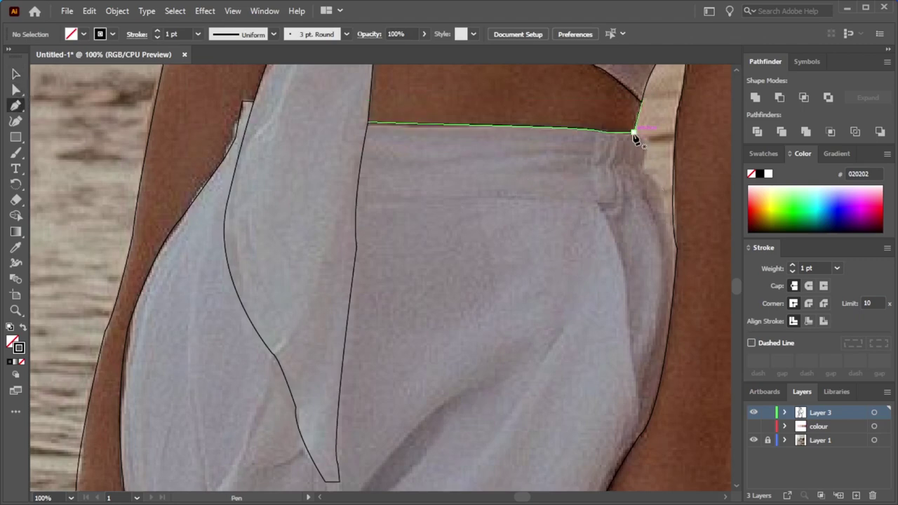
drag(635, 134, 646, 150)
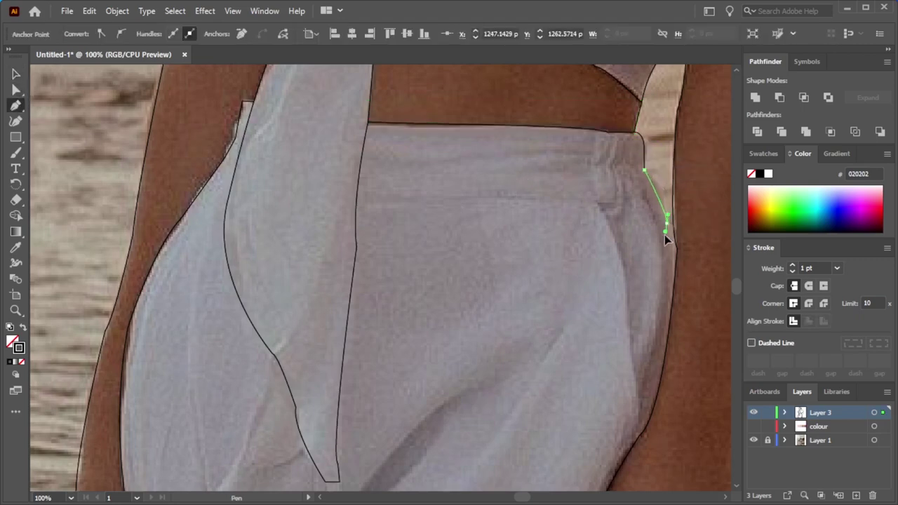
- Extend the trousers' right-side line down to the hand, adding a curved anchor on the outline
scroll(641, 362, down, 4)
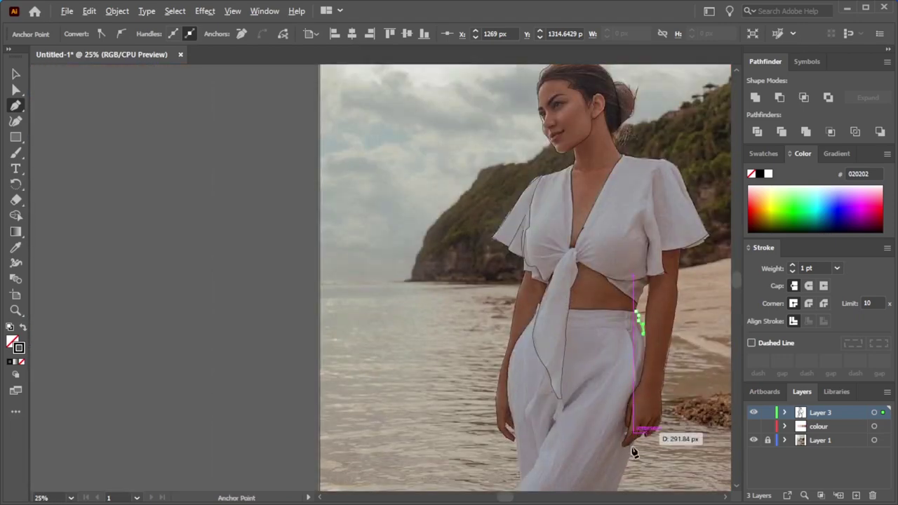
scroll(687, 413, up, 3)
drag(670, 365, 638, 424)
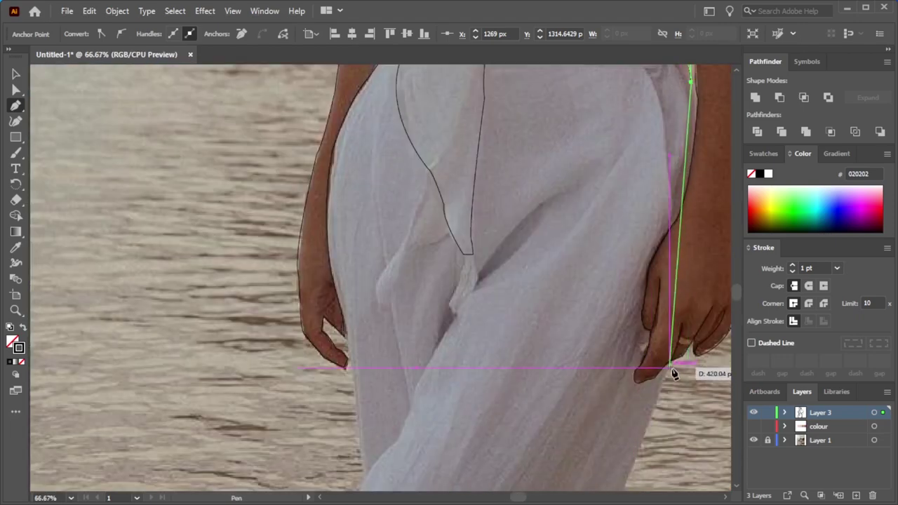
scroll(669, 370, down, 3)
scroll(540, 483, down, 3)
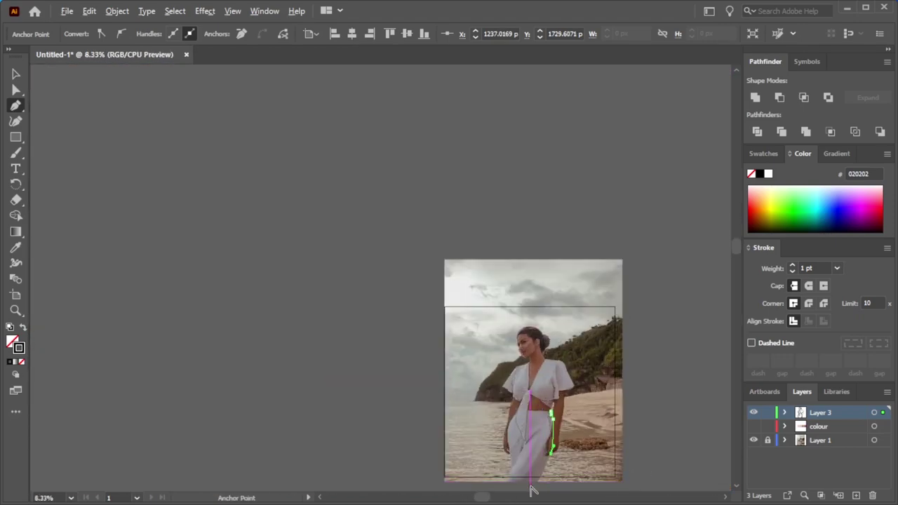
scroll(552, 475, up, 2)
mouse_move(549, 473)
mouse_down()
mouse_move(491, 465)
mouse_move(529, 405)
mouse_move(520, 405)
mouse_up()
scroll(491, 465, up, 3)
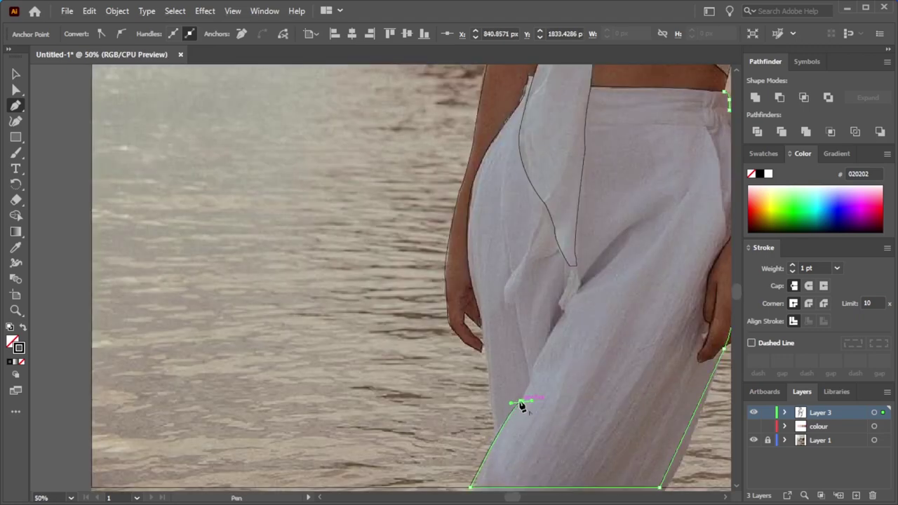
- Continue the trouser edge up the leg and run the fold line toward the tie
click(532, 368)
click(561, 315)
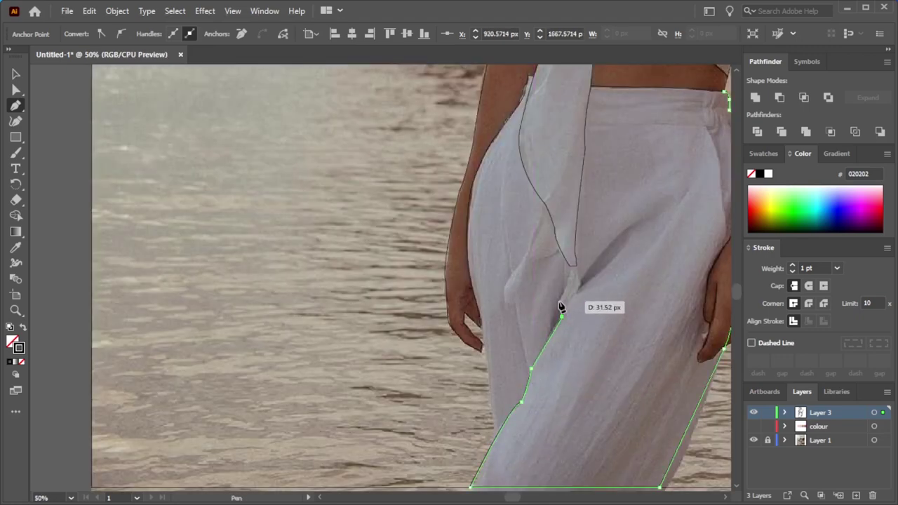
click(559, 300)
click(612, 253)
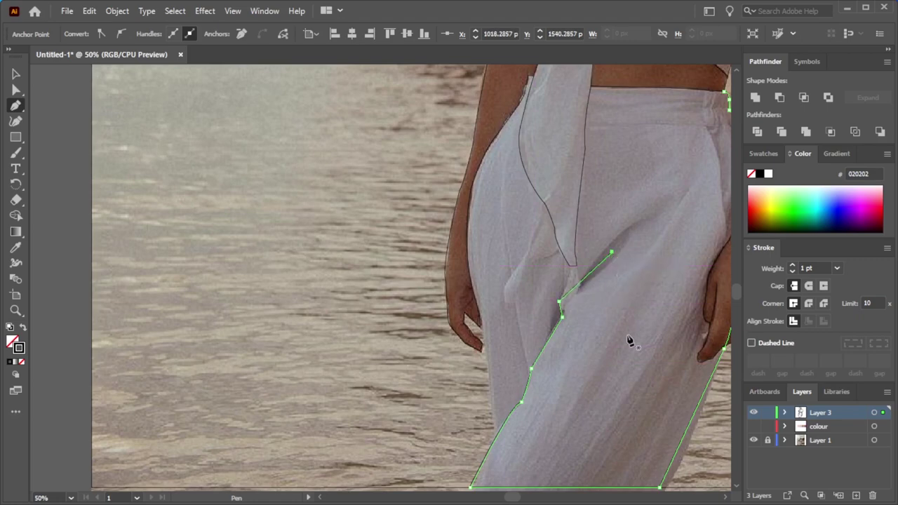
scroll(483, 278, up, 2)
- Draw a line from the crook of the hand down to the trouser fold
click(474, 312)
scroll(483, 350, down, 2)
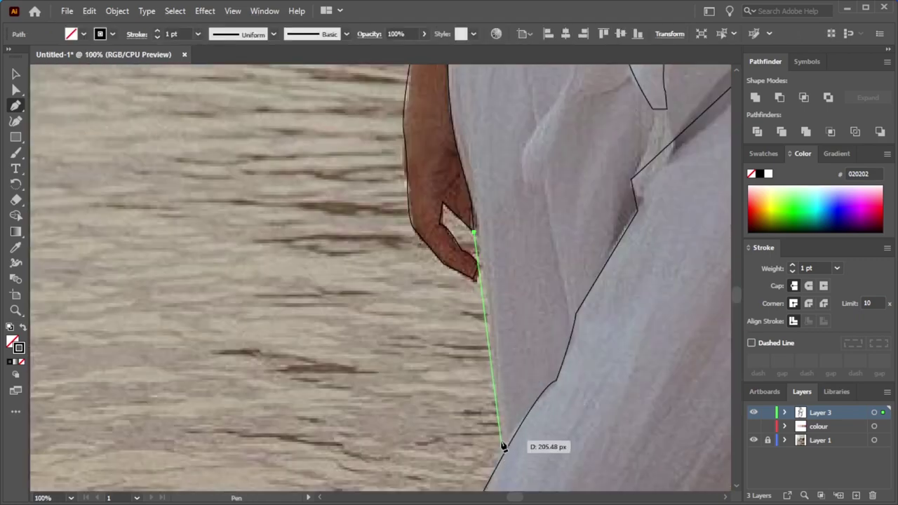
click(508, 446)
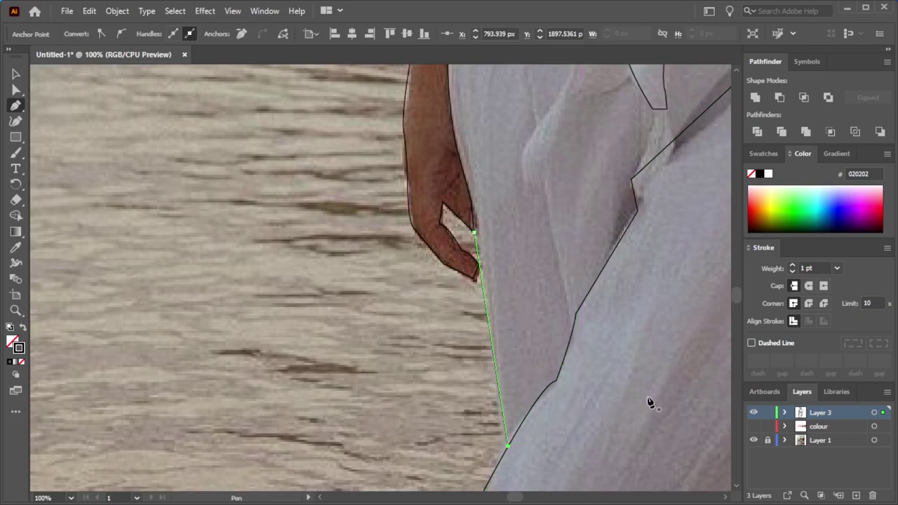
click(15, 74)
scroll(158, 238, down, 5)
scroll(357, 224, up, 3)
- Drag the hand outline's fingertip anchor onto the trouser edge with Direct Selection
click(357, 224)
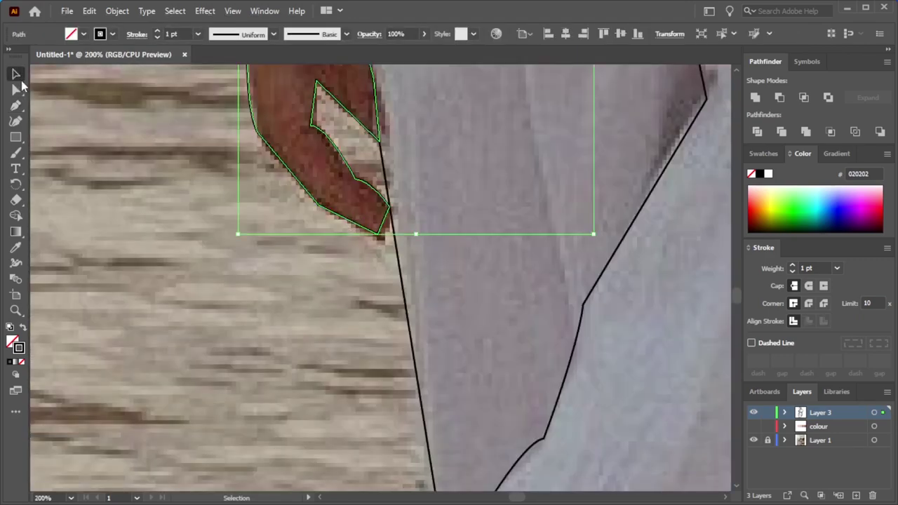
key(a)
scroll(445, 236, up, 3)
drag(446, 236, 491, 256)
click(114, 96)
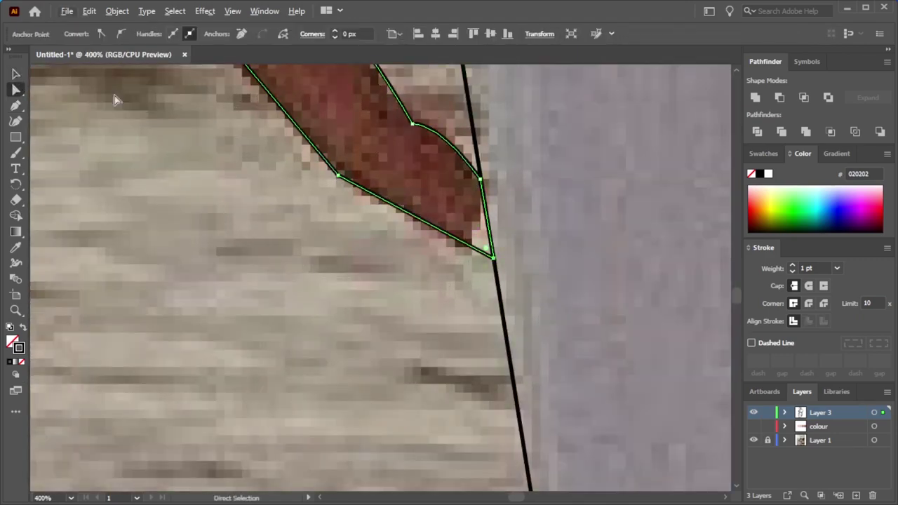
key(v)
scroll(272, 359, down, 4)
scroll(272, 359, down, 2)
scroll(504, 249, up, 1)
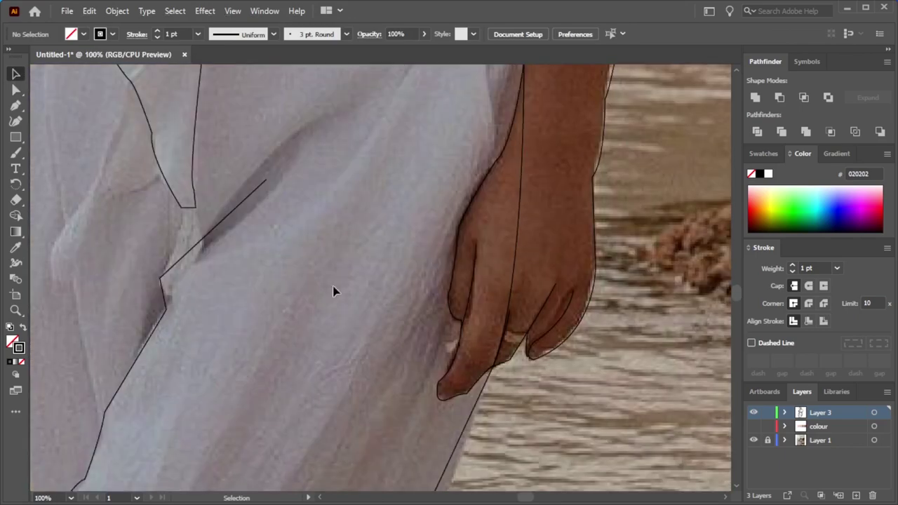
scroll(294, 271, down, 4)
scroll(298, 224, up, 1)
scroll(272, 204, up, 2)
- Draw a curved line down the shirt knot's left edge
scroll(270, 190, down, 1)
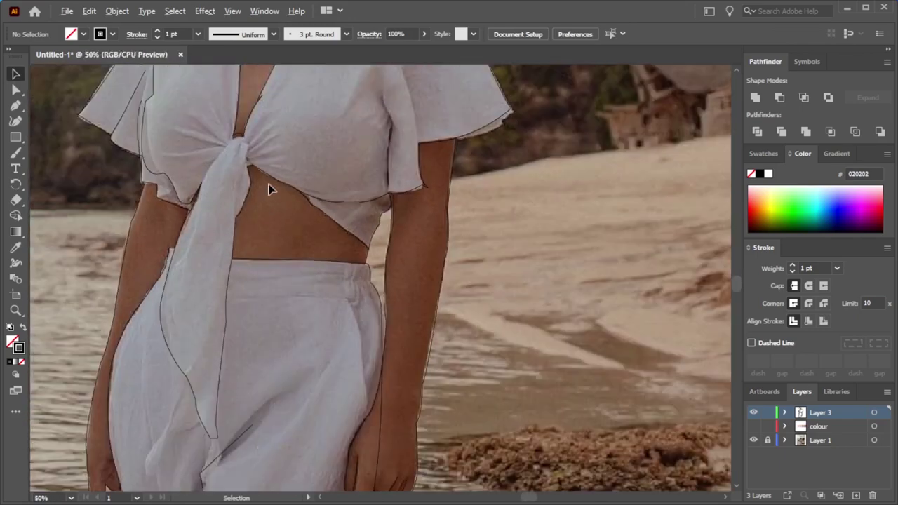
scroll(269, 189, up, 1)
scroll(280, 127, up, 2)
scroll(266, 268, down, 2)
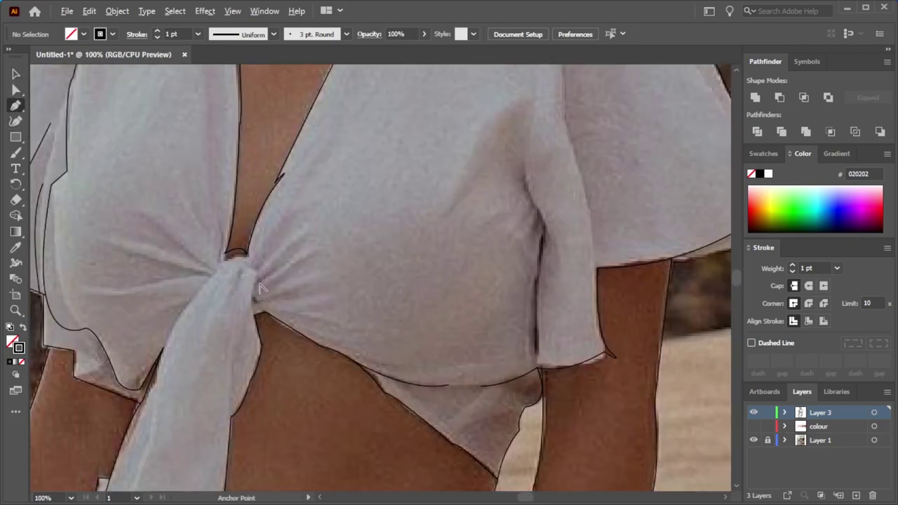
scroll(225, 258, up, 2)
click(230, 234)
drag(141, 373, 138, 397)
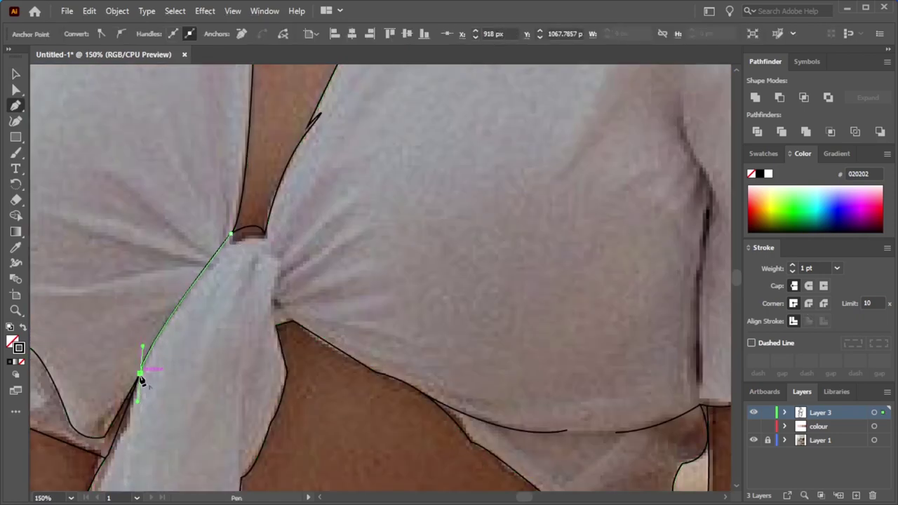
ctrl+click(98, 168)
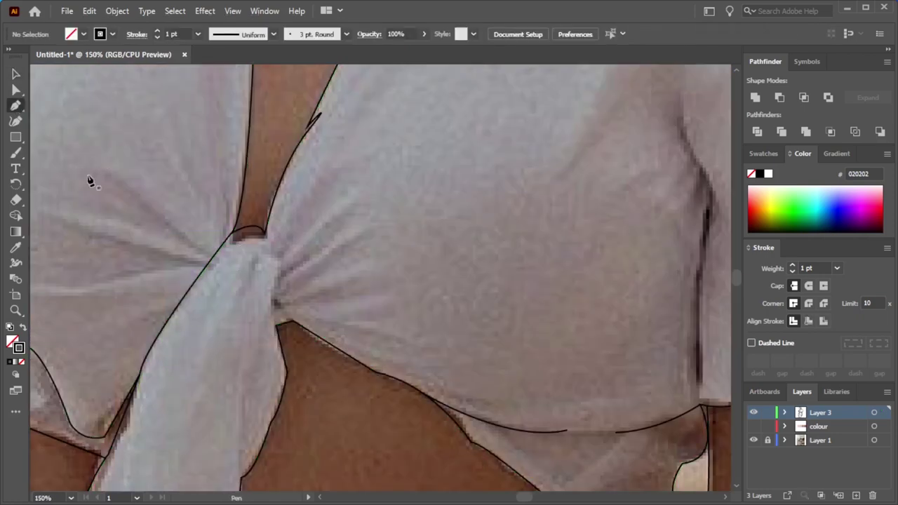
- Draw three crease lines fanning out left of the knot
click(104, 171)
click(204, 249)
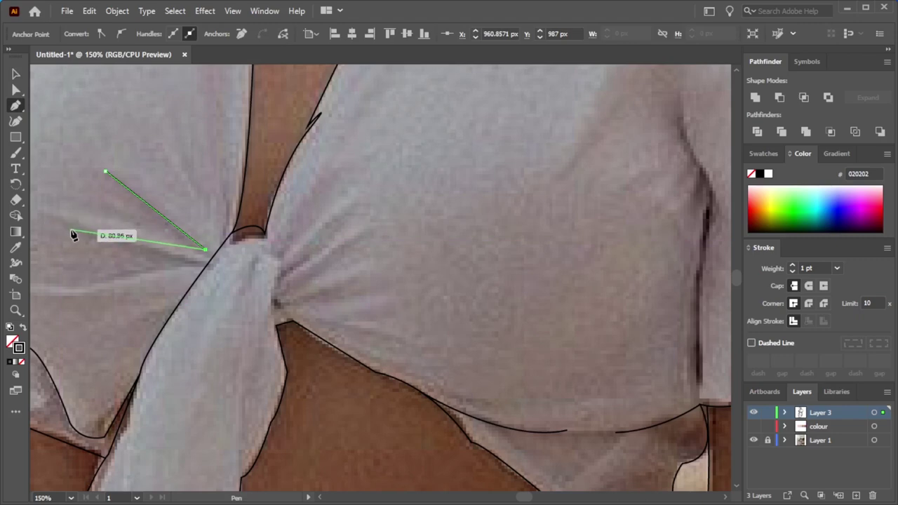
ctrl+click(78, 235)
click(71, 227)
click(195, 260)
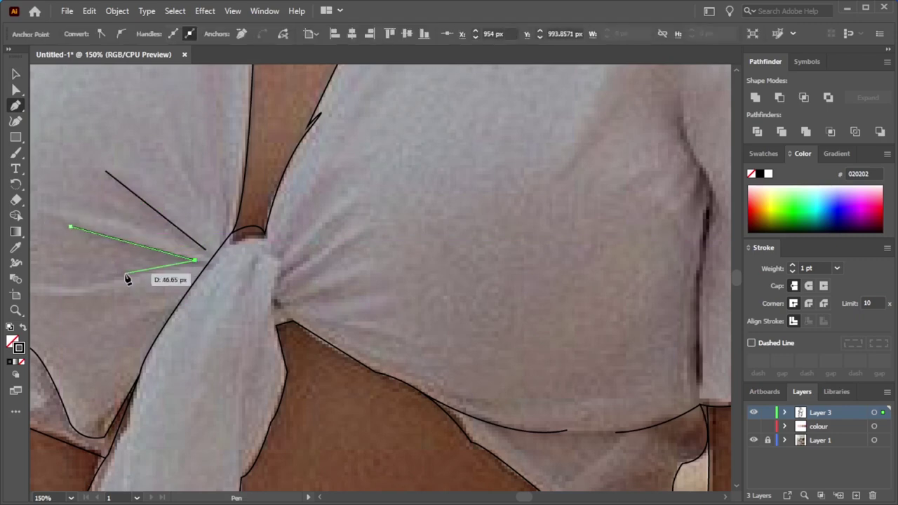
ctrl+click(80, 287)
click(65, 282)
drag(177, 270, 169, 287)
ctrl+click(294, 242)
- Draw the upper crease lines fanning from the knot toward the upper right
click(287, 241)
click(362, 167)
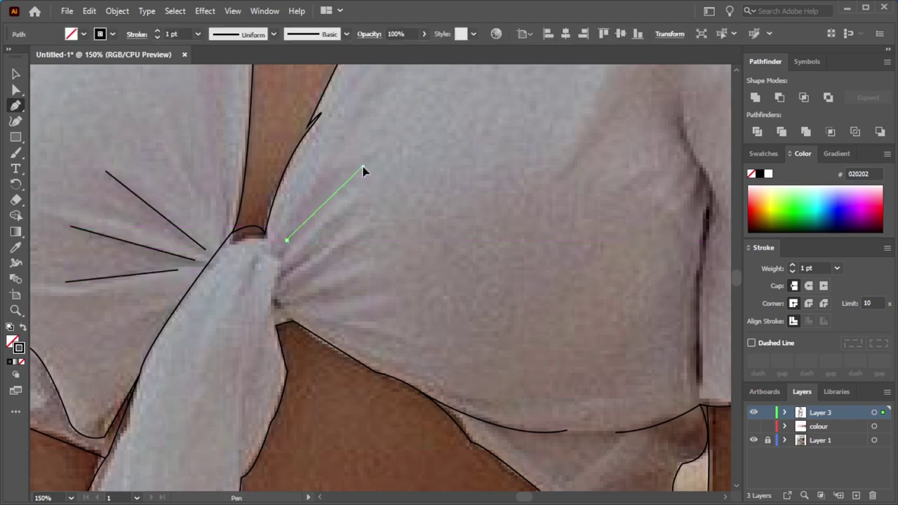
click(358, 211)
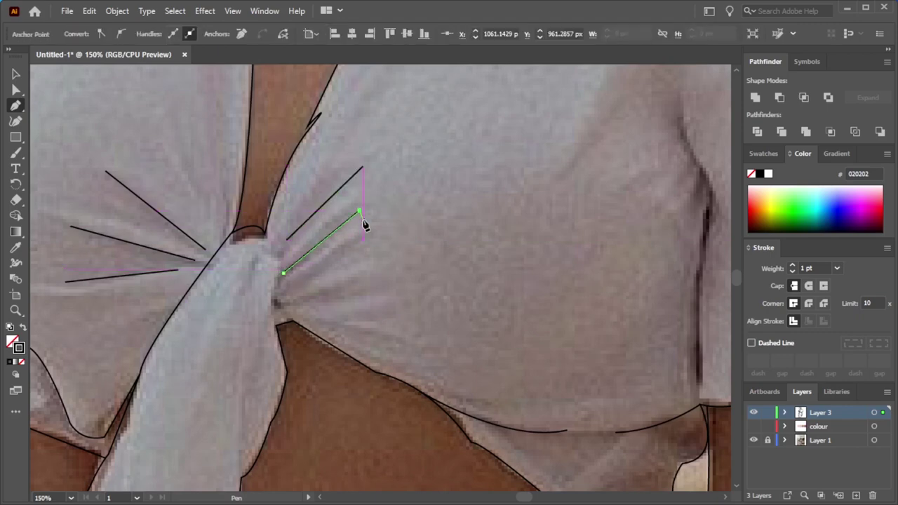
ctrl+click(279, 300)
click(279, 294)
click(359, 244)
ctrl+click(281, 317)
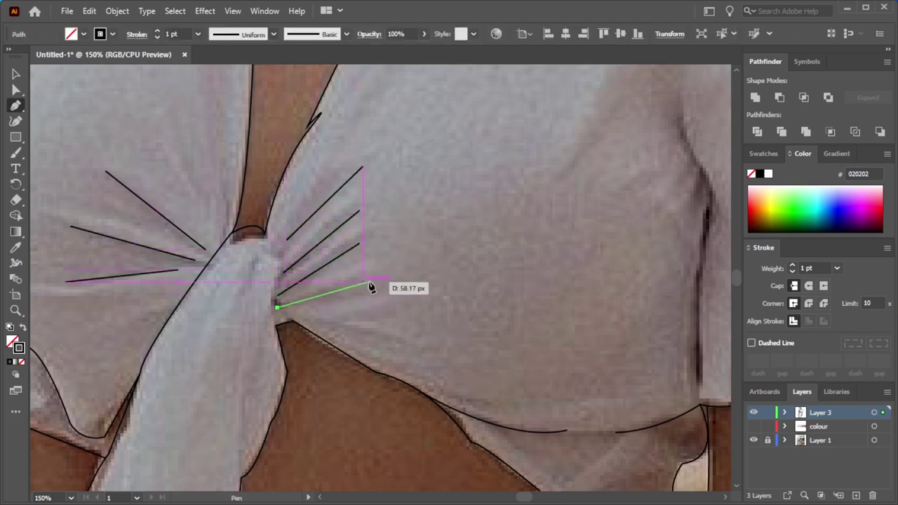
- Add the two lower creases right of the knot and finish the crease lines
click(278, 307)
click(365, 273)
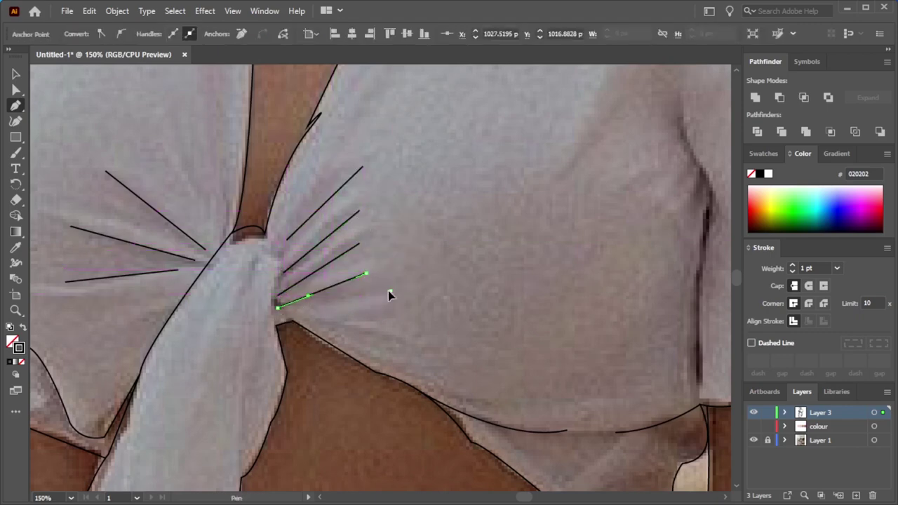
ctrl+click(390, 294)
click(390, 290)
click(310, 294)
key(ctrl+0)
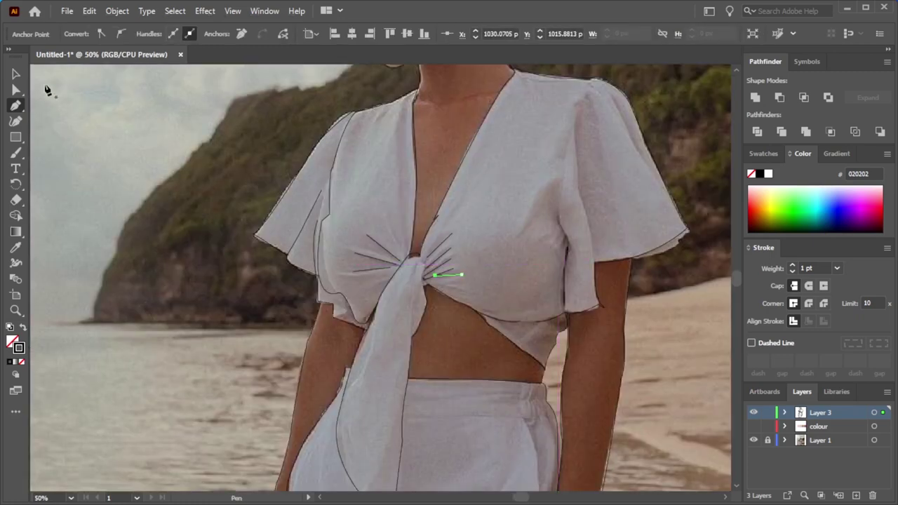
key(v)
scroll(362, 138, up, 5)
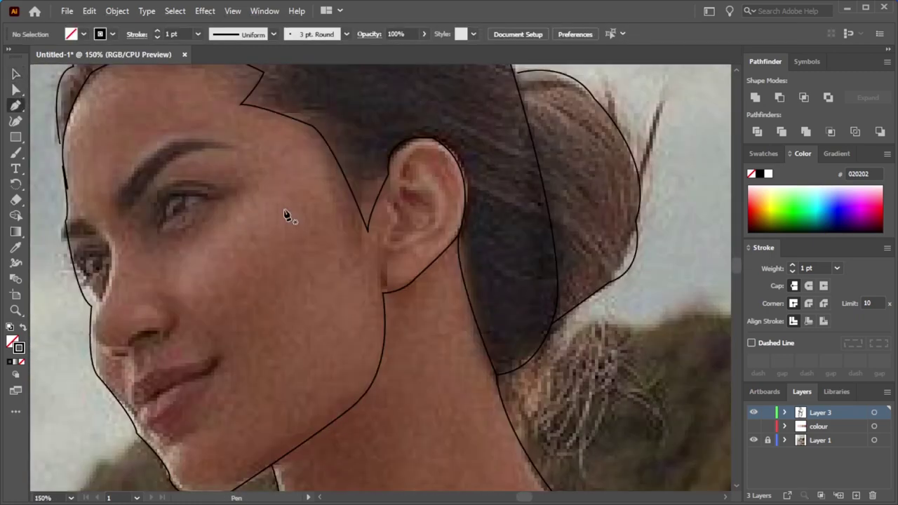
- Draw an inner-ear curve and the closed curved nostril shapes on the nose
click(400, 197)
drag(433, 199, 395, 272)
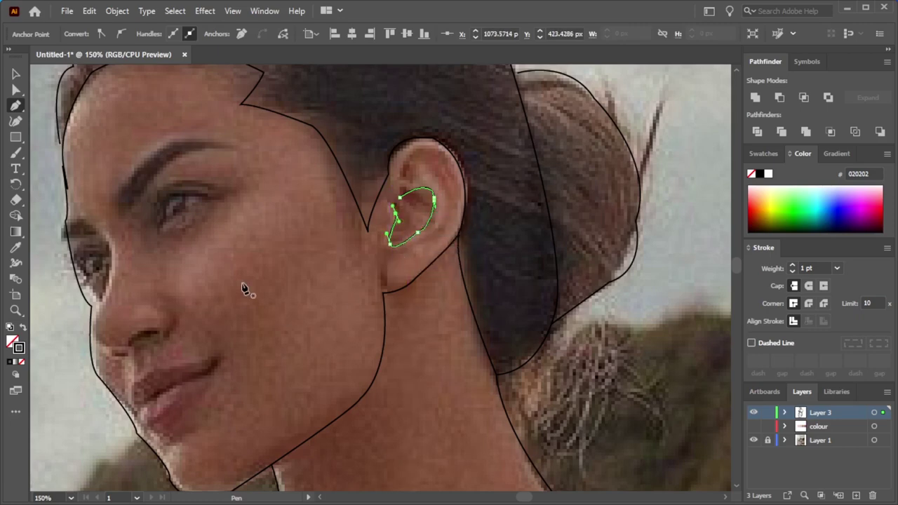
scroll(140, 354, up, 2)
drag(130, 326, 182, 305)
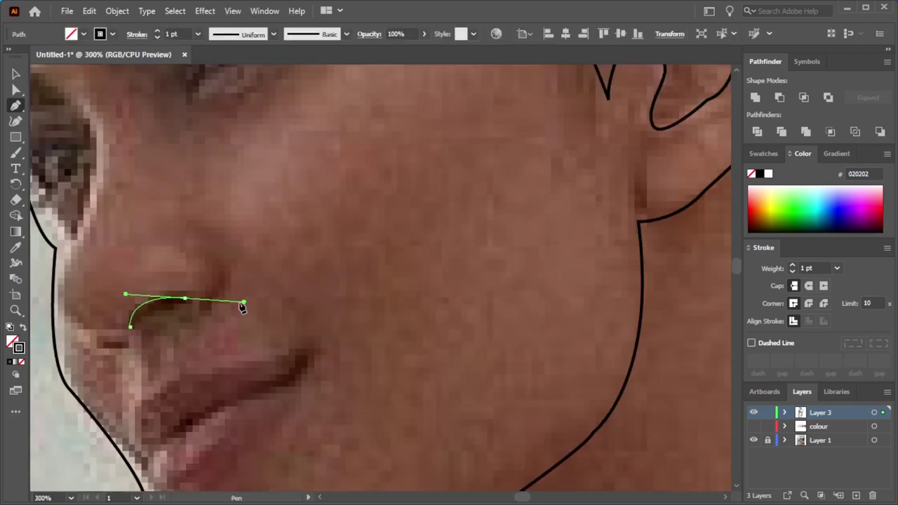
drag(130, 326, 155, 319)
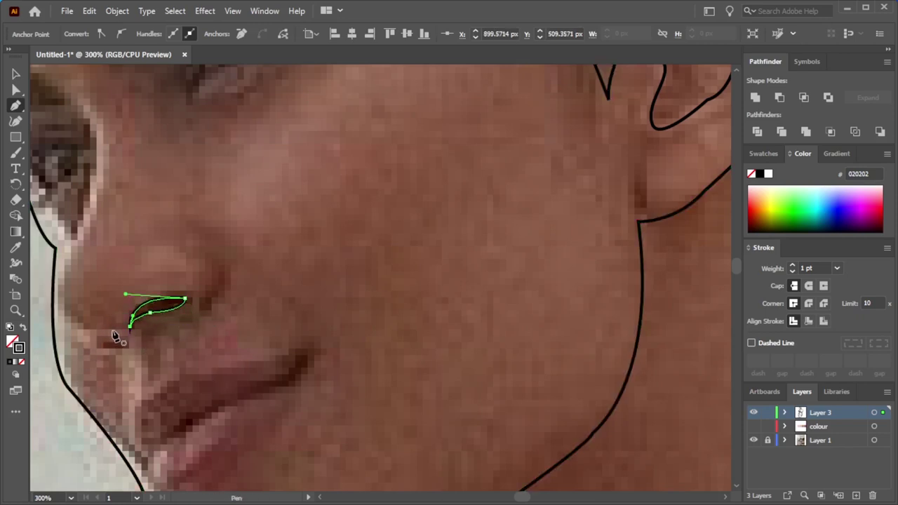
mouse_move(93, 325)
mouse_down()
mouse_move(105, 344)
mouse_move(115, 335)
mouse_up()
scroll(347, 307, down, 3)
scroll(200, 327, up, 4)
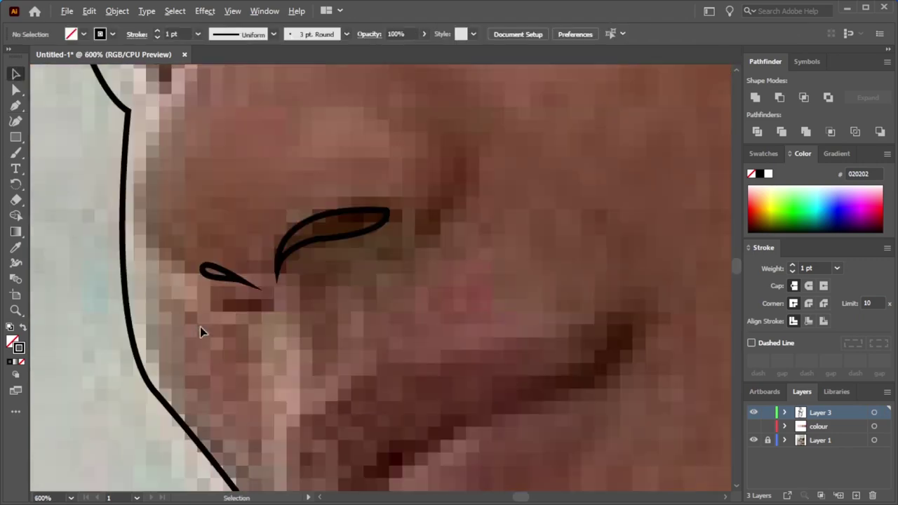
scroll(234, 268, up, 2)
- Draw a small ellipse over the nearer eye's iris with the Ellipse tool
click(376, 300)
scroll(376, 301, down, 5)
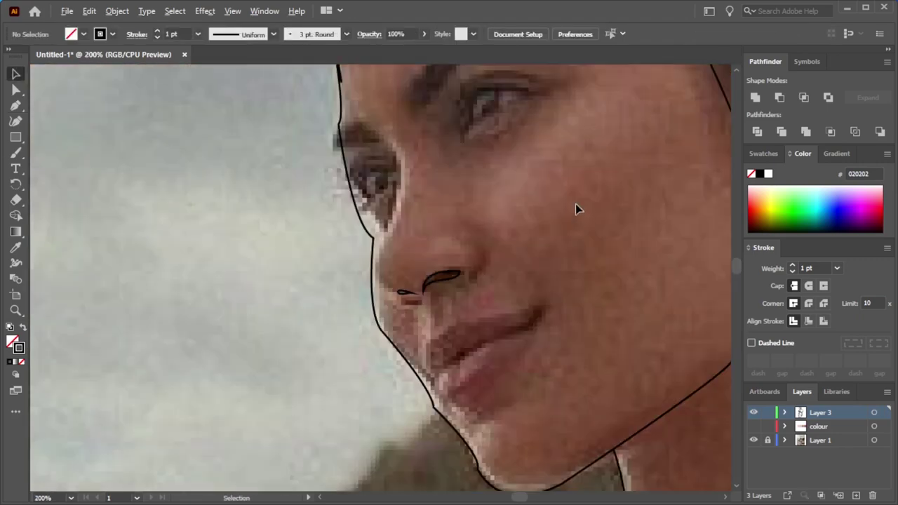
scroll(578, 206, up, 3)
drag(17, 138, 56, 166)
mouse_move(383, 166)
mouse_down()
mouse_move(407, 191)
mouse_move(418, 190)
mouse_up()
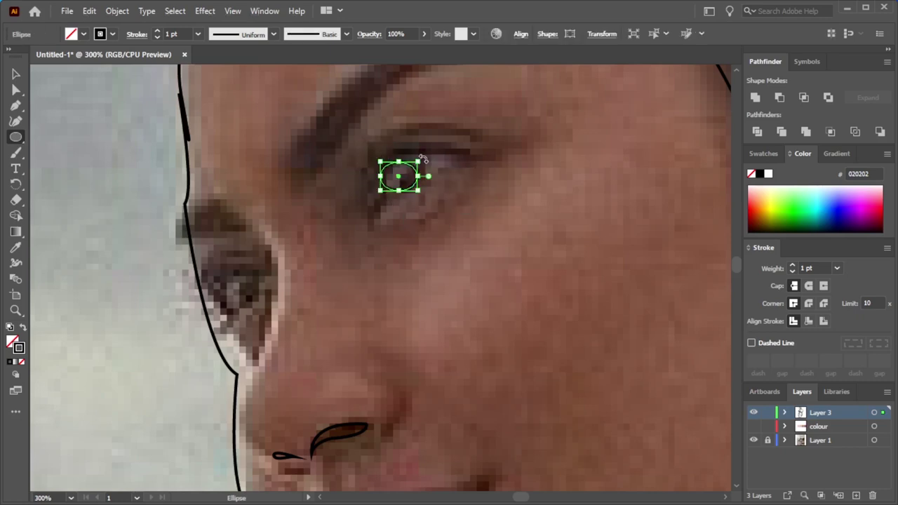
- Tilt the iris ellipse about 30° and place a duplicate over the far eye's iris
drag(423, 159, 412, 143)
click(15, 73)
click(434, 248)
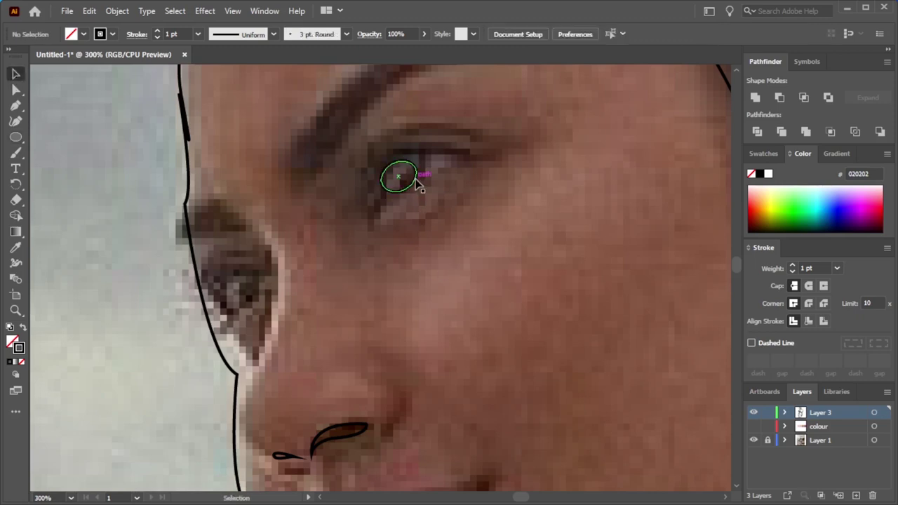
mouse_move(400, 176)
mouse_down()
mouse_move(382, 278)
mouse_move(241, 295)
mouse_move(247, 272)
mouse_up()
scroll(425, 350, down, 5)
scroll(387, 350, up, 3)
scroll(210, 358, up, 3)
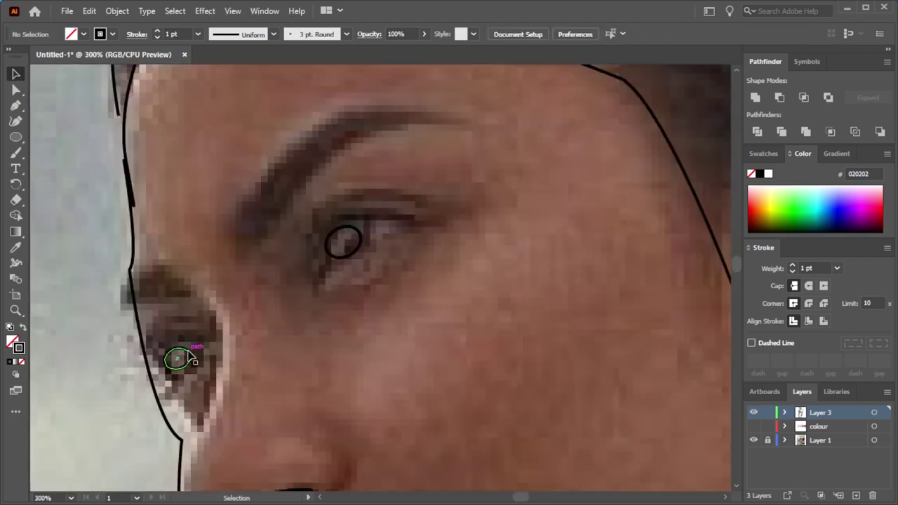
mouse_move(190, 356)
mouse_down()
mouse_move(200, 356)
mouse_move(202, 337)
mouse_up()
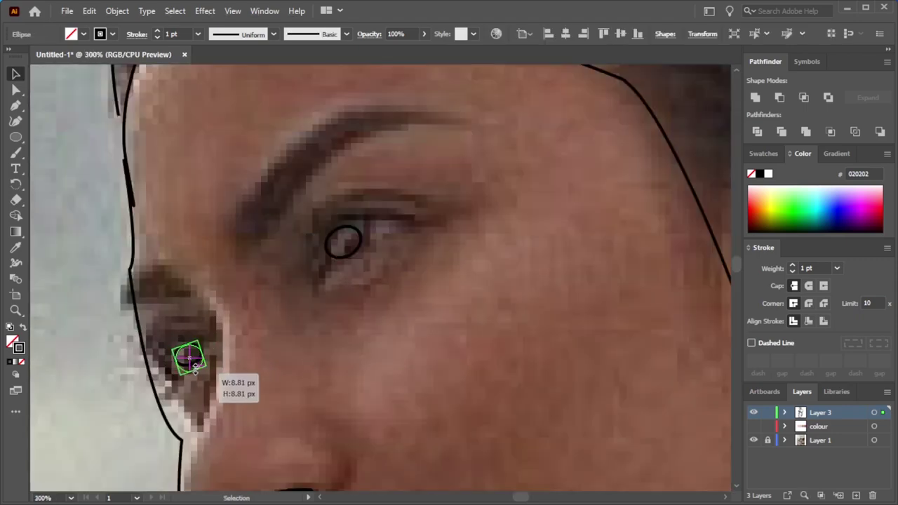
click(466, 358)
scroll(466, 358, down, 2)
scroll(467, 358, up, 2)
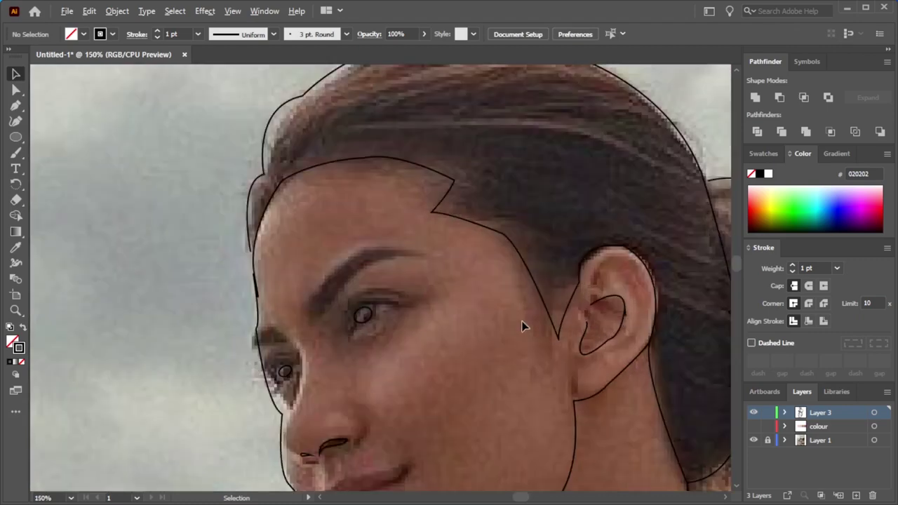
scroll(511, 323, right, 2)
- Draw a curved eyebrow arching over the nearer eye
key(p)
click(248, 314)
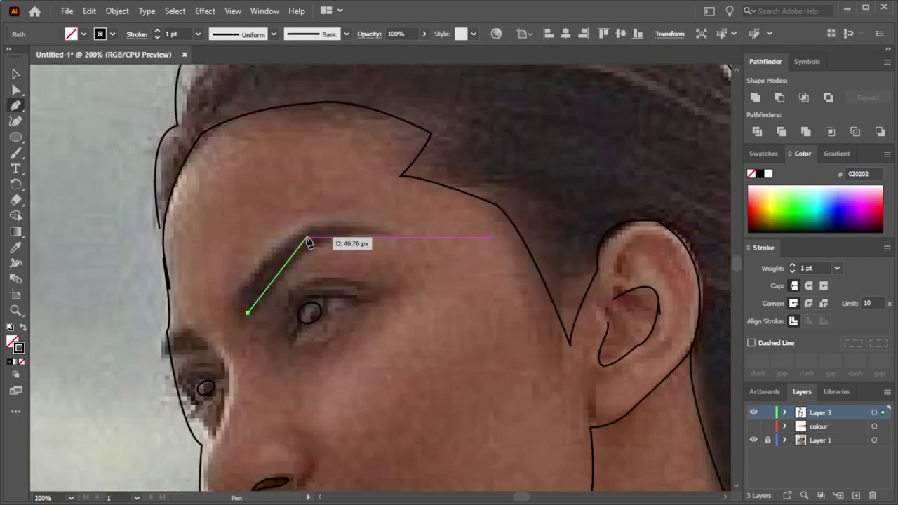
drag(307, 238, 329, 232)
drag(391, 238, 428, 249)
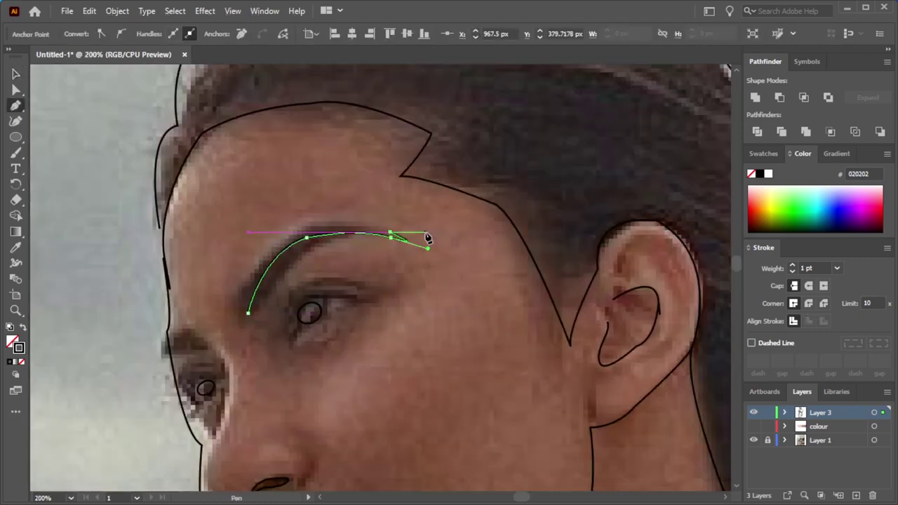
drag(391, 286, 416, 287)
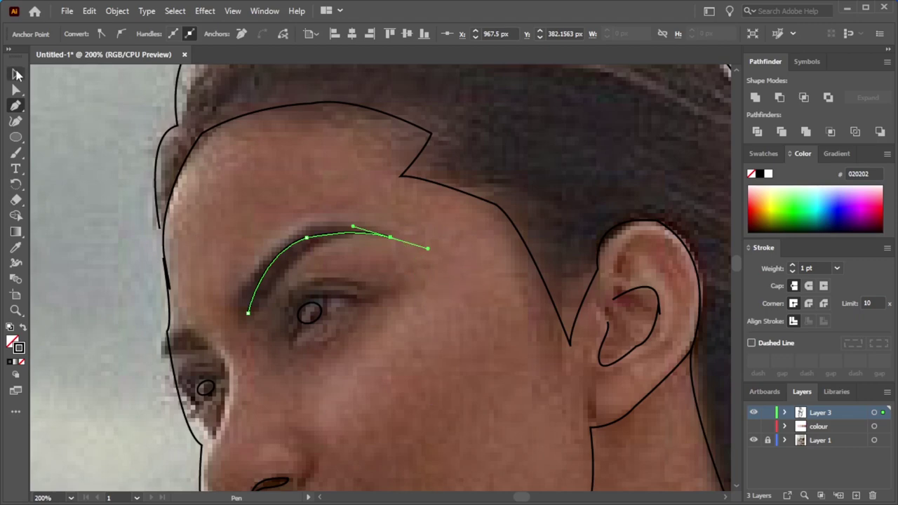
click(17, 75)
- Draw a small arc above the far eye and zoom out to view the artwork
key(p)
scroll(175, 343, up, 1)
click(192, 345)
drag(235, 345, 239, 362)
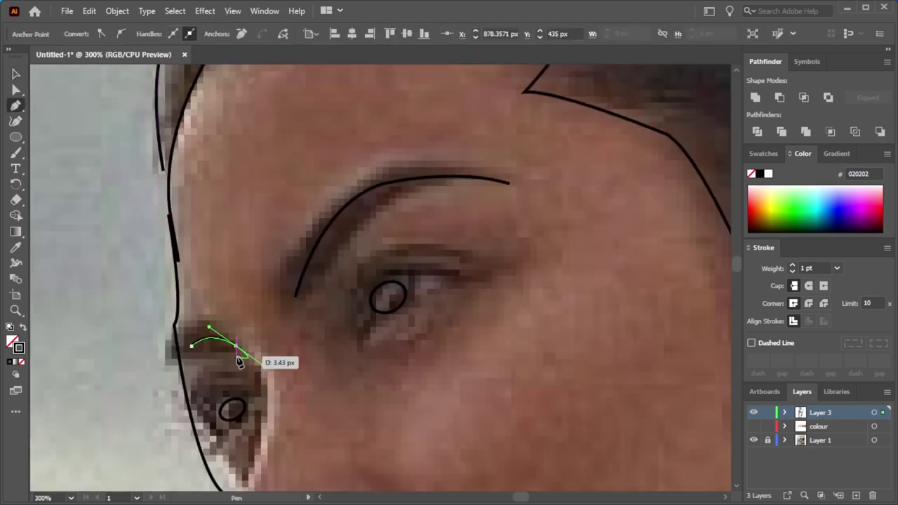
key(v)
key(ctrl+minus)
key(ctrl+minus)
key(ctrl+minus)
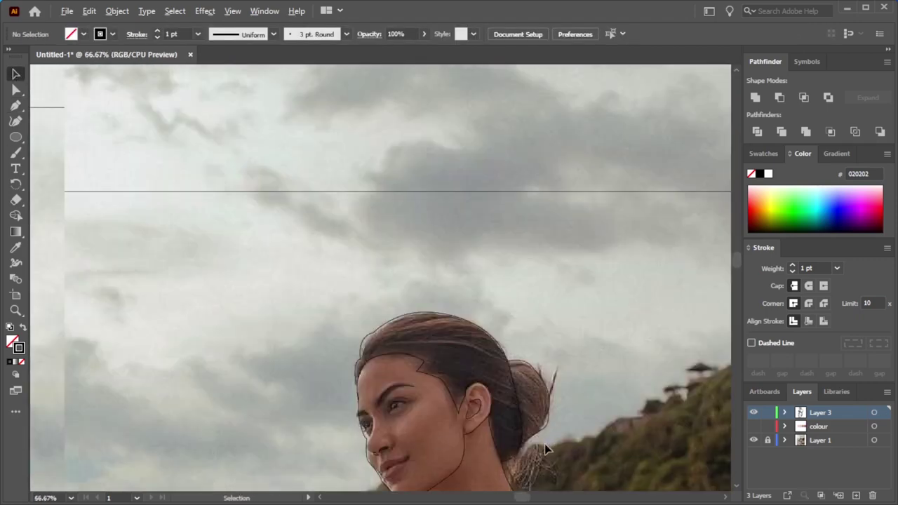
scroll(729, 262, down, 3)
scroll(437, 216, up, 3)
- Smooth the face outline's curve near the far eye by adjusting an anchor handle
scroll(281, 175, up, 2)
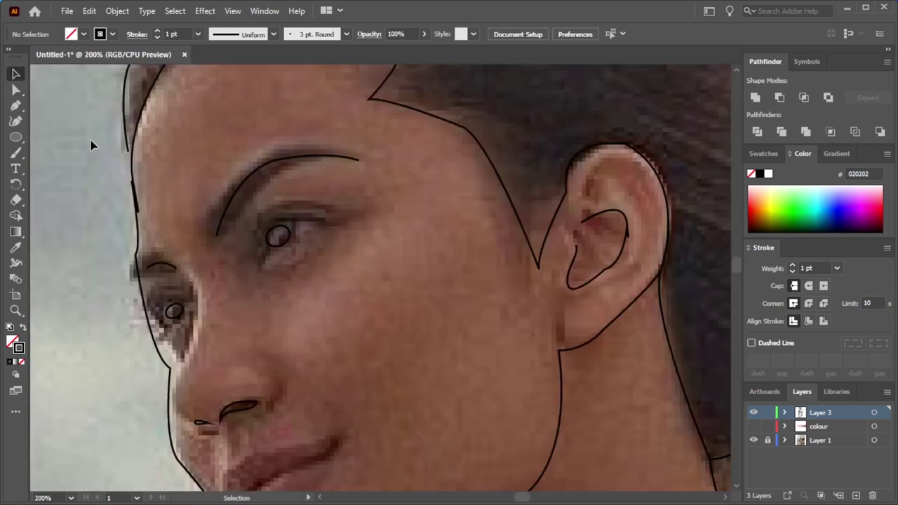
click(90, 144)
click(15, 90)
scroll(144, 186, up, 5)
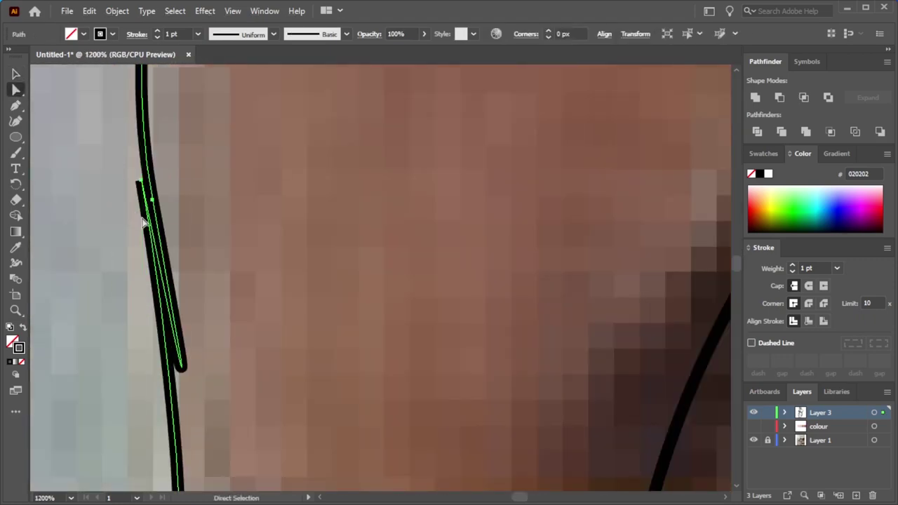
click(140, 184)
scroll(210, 210, down, 3)
scroll(282, 235, up, 1)
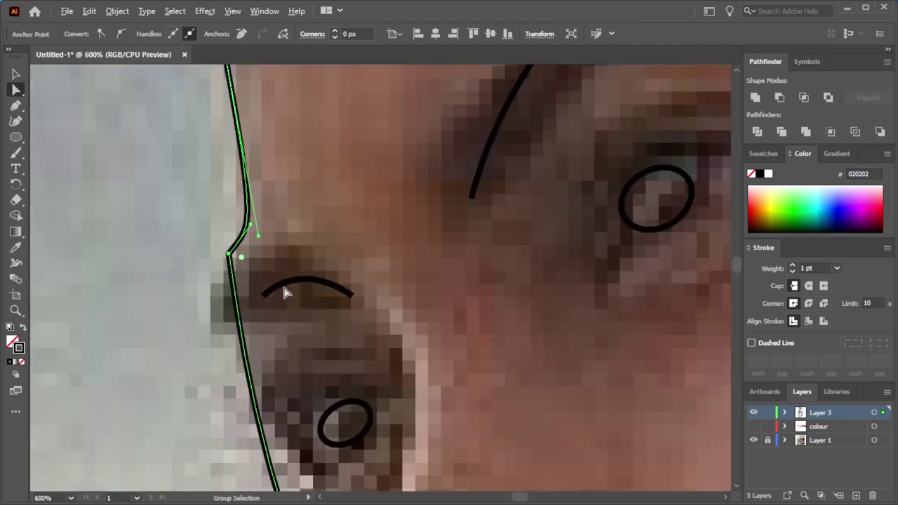
drag(259, 241, 238, 253)
scroll(311, 287, down, 2)
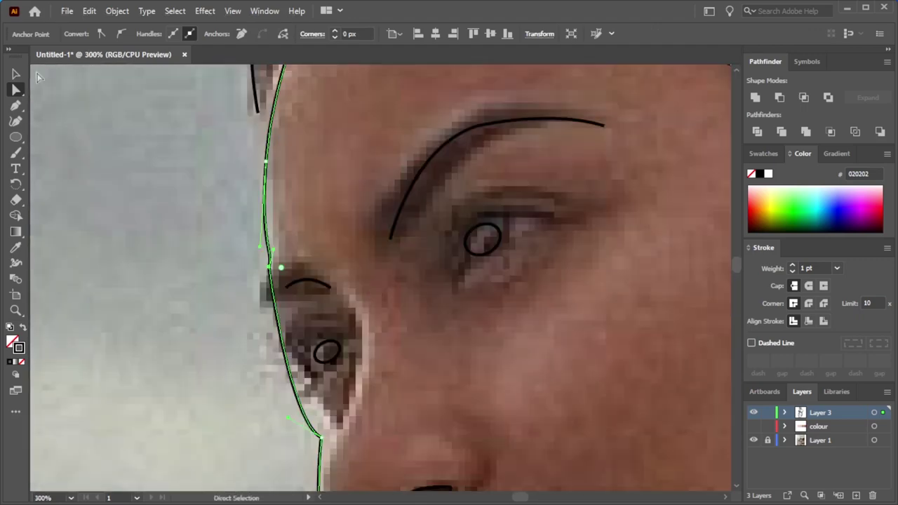
key(v)
- Lower the arc above the far eye and reposition the eye ellipses onto the irises
click(317, 284)
click(335, 293)
scroll(400, 341, down, 3)
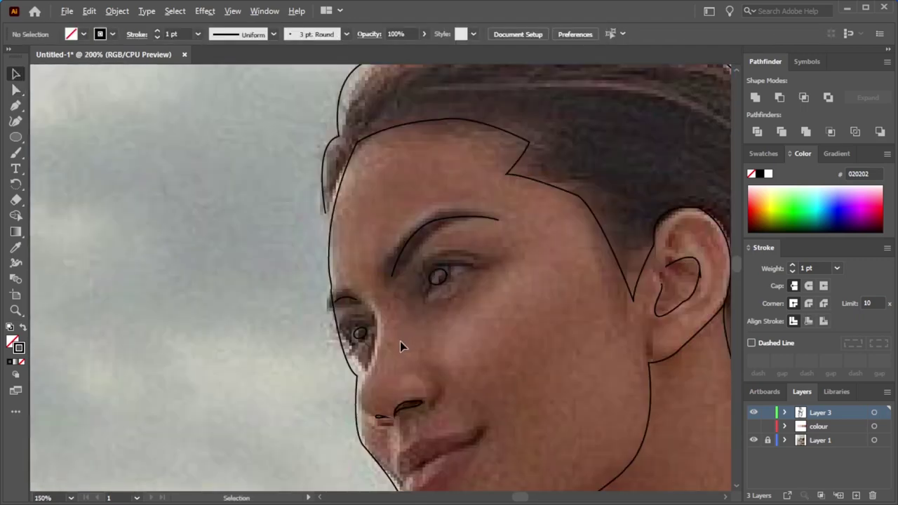
scroll(334, 322, up, 3)
drag(304, 261, 312, 284)
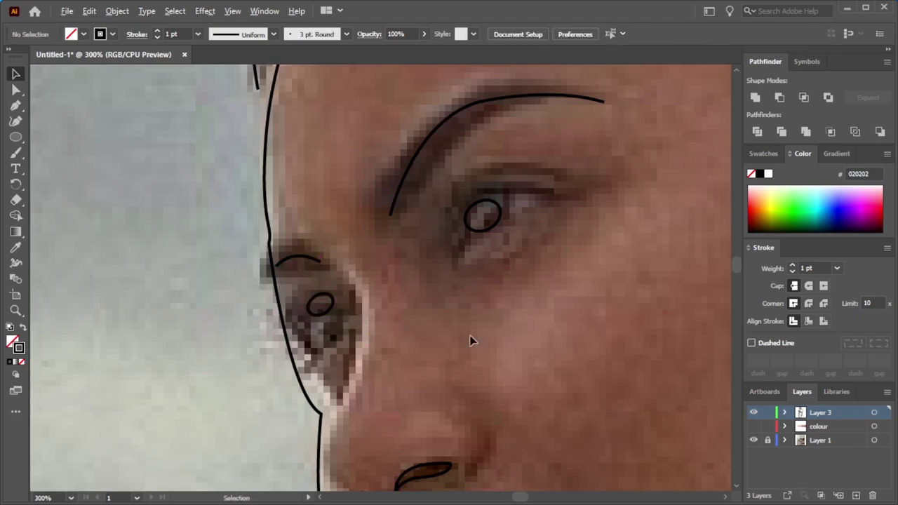
scroll(471, 337, down, 3)
scroll(547, 327, up, 2)
drag(268, 353, 266, 371)
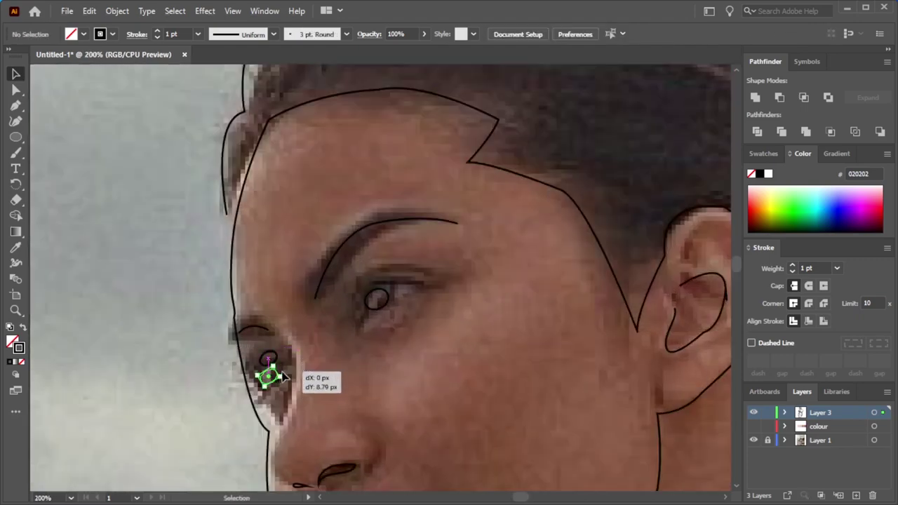
drag(377, 293, 394, 274)
scroll(461, 341, down, 3)
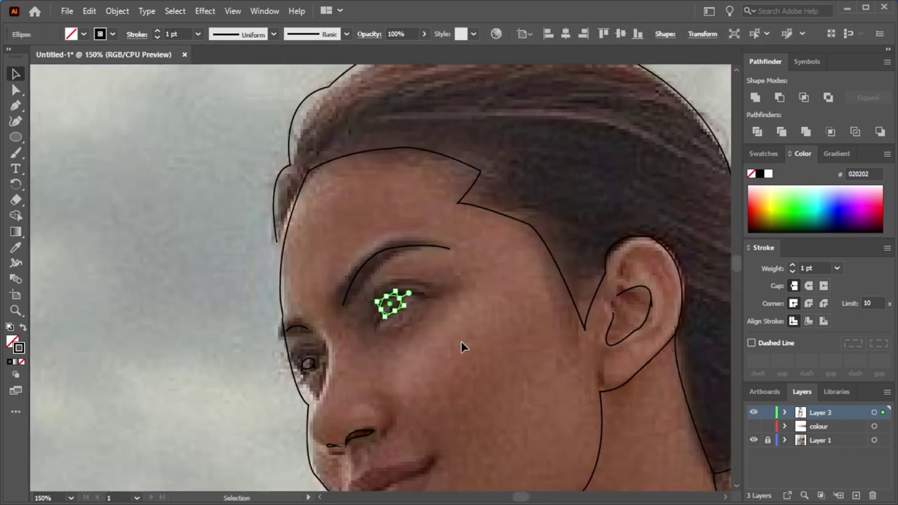
click(455, 351)
scroll(436, 390, down, 3)
scroll(550, 359, up, 3)
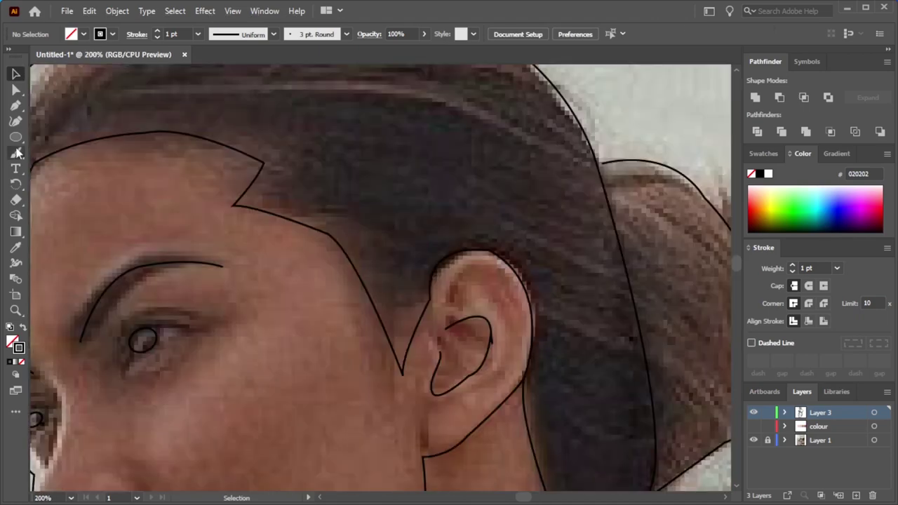
- Draw a curved line along the ear rim from top to lower edge
click(447, 302)
drag(497, 282, 532, 320)
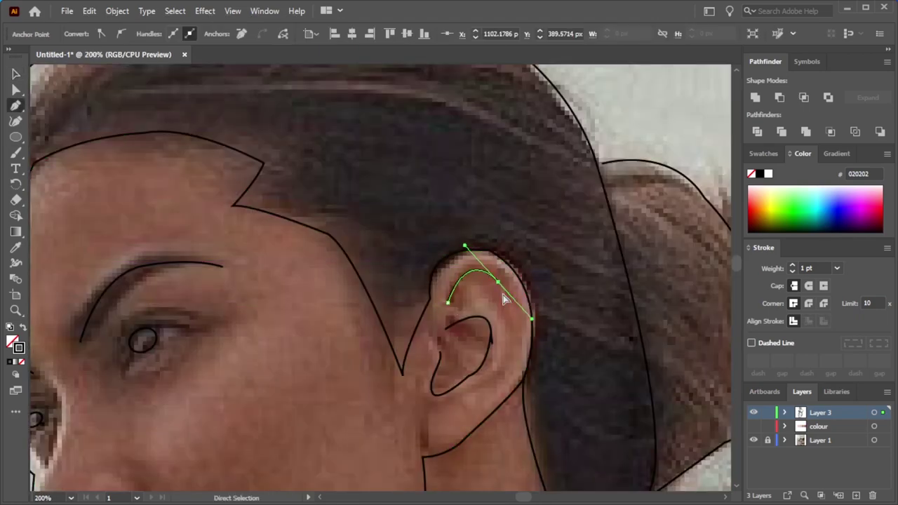
drag(504, 280, 544, 312)
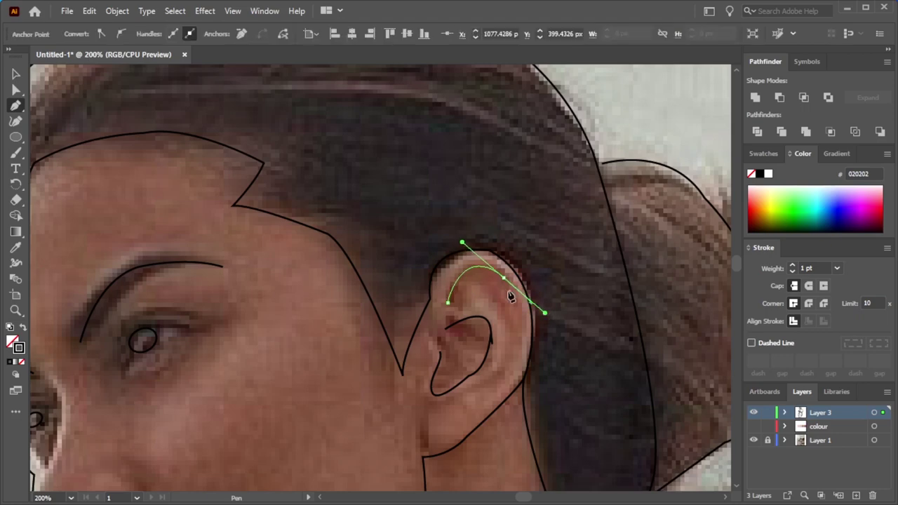
drag(495, 381, 468, 410)
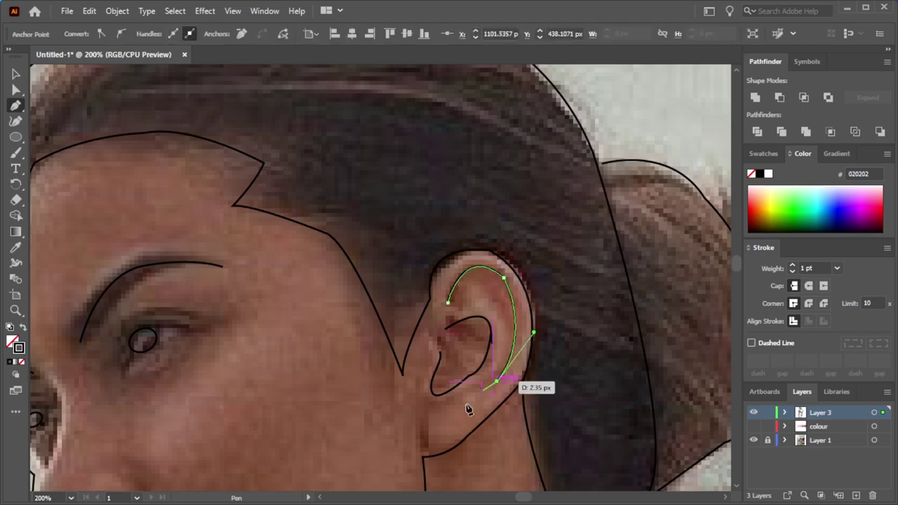
key(v)
- Draw a curved line along the lips' parting from the mouth's corner
key(ctrl+minus)
key(ctrl+shift+a)
key(ctrl+minus)
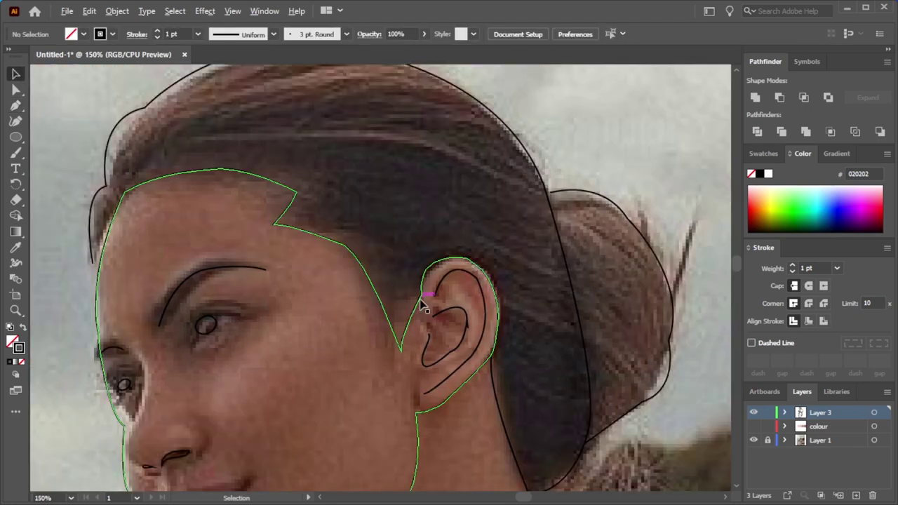
key(ctrl+minus)
key(ctrl+plus)
key(ctrl+plus)
key(ctrl+plus)
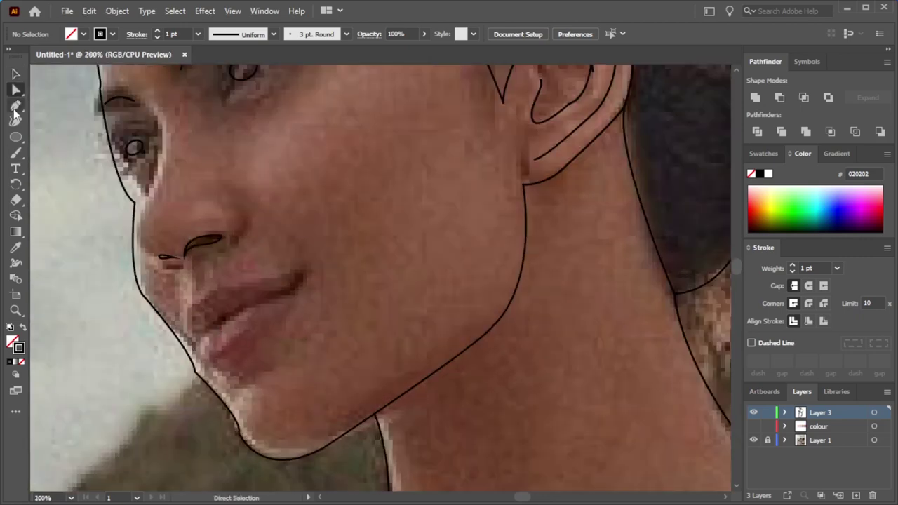
click(194, 342)
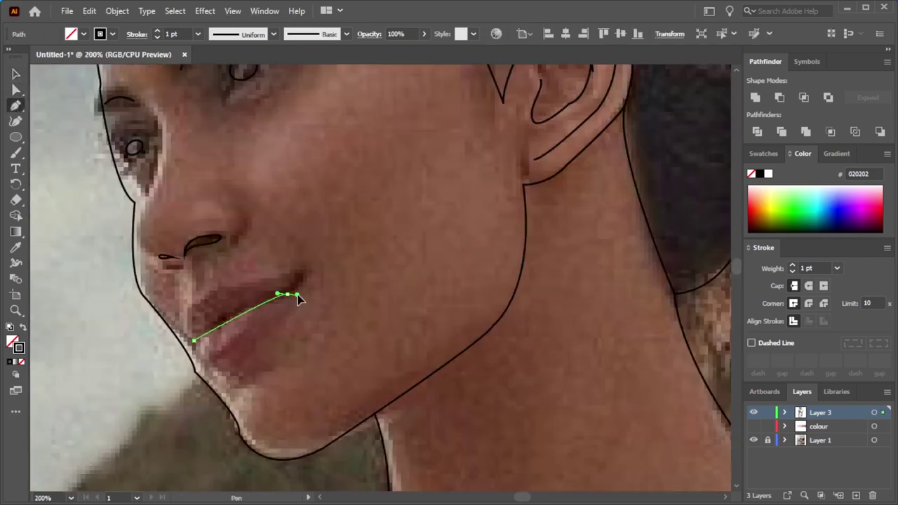
drag(286, 294, 331, 288)
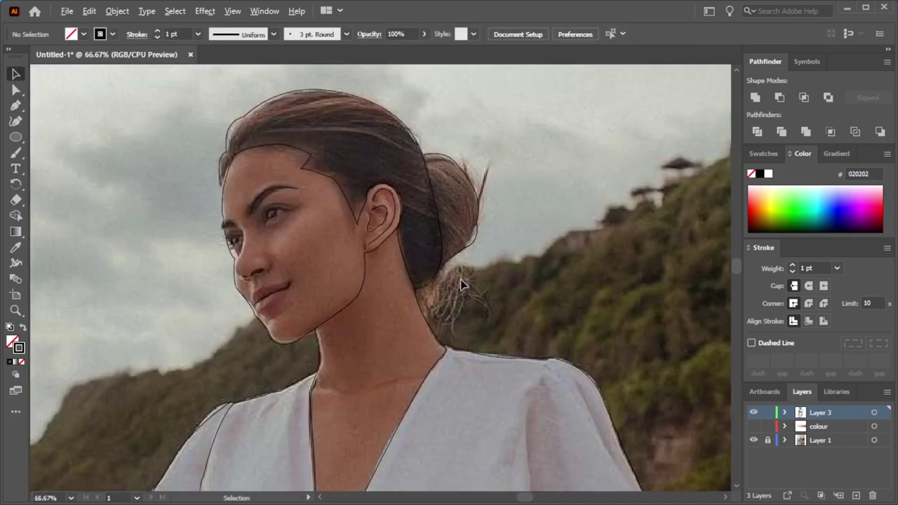
- Undo the stray two-anchor hair strand drawn from the bun's edge
alt+scroll(498, 222, up, 1)
alt+scroll(498, 222, up, 1)
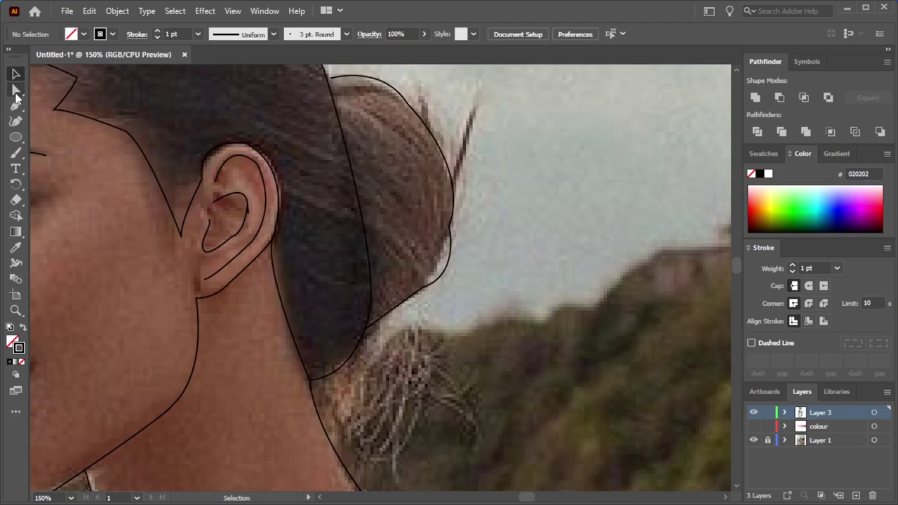
click(454, 179)
click(490, 162)
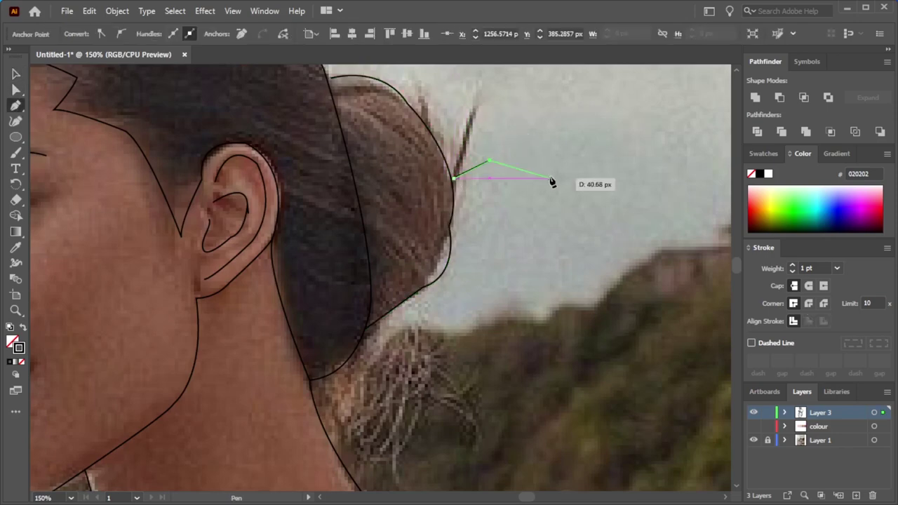
key(ctrl+z)
key(ctrl+z)
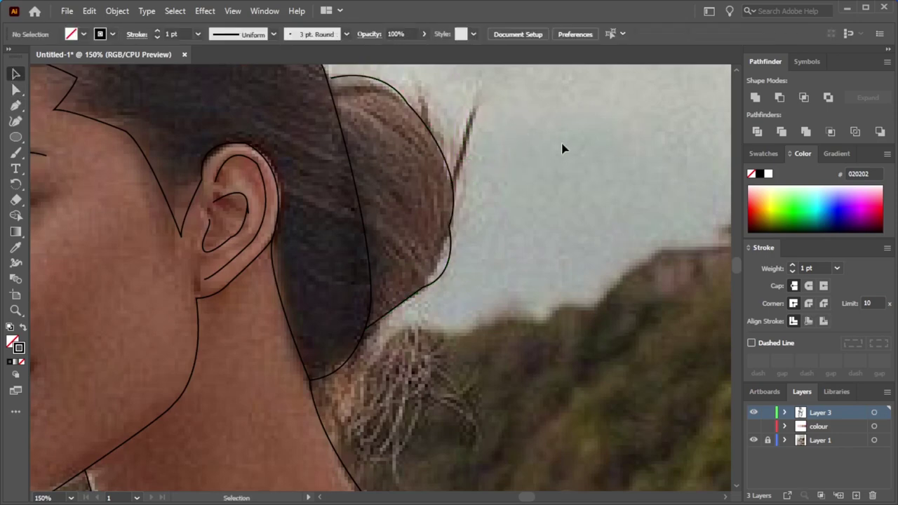
- Reshape the inner ear curve with the Direct Selection tool to follow the photo
scroll(274, 250, up, 10)
key(a)
click(290, 135)
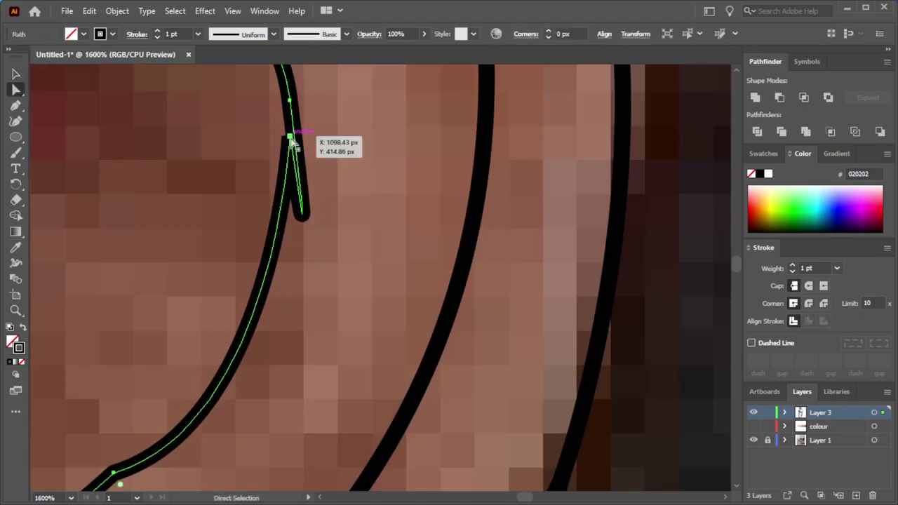
mouse_move(303, 214)
mouse_down()
mouse_move(319, 335)
mouse_move(294, 120)
mouse_up()
key(ctrl+1)
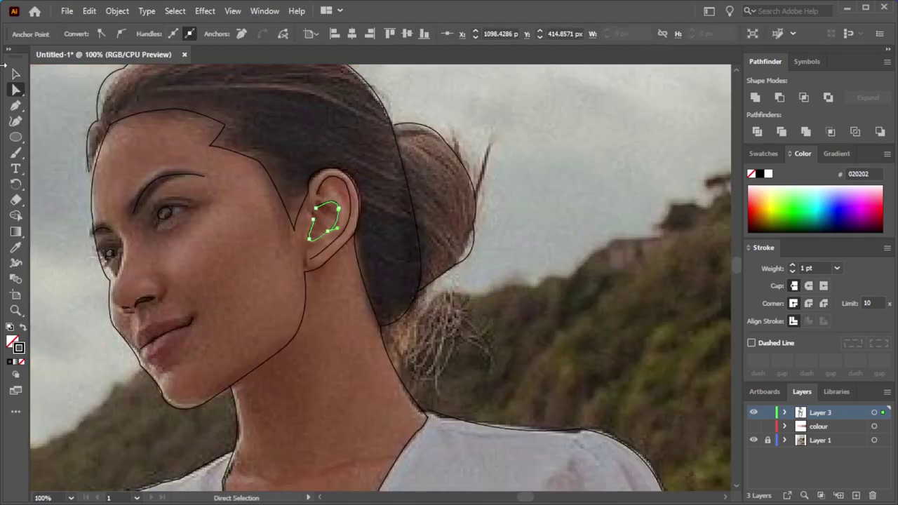
- Move two hairline anchors and the upper hairline curve onto the hair's edge
scroll(84, 144, up, 5)
drag(110, 267, 120, 270)
scroll(158, 250, up, 3)
drag(61, 271, 70, 280)
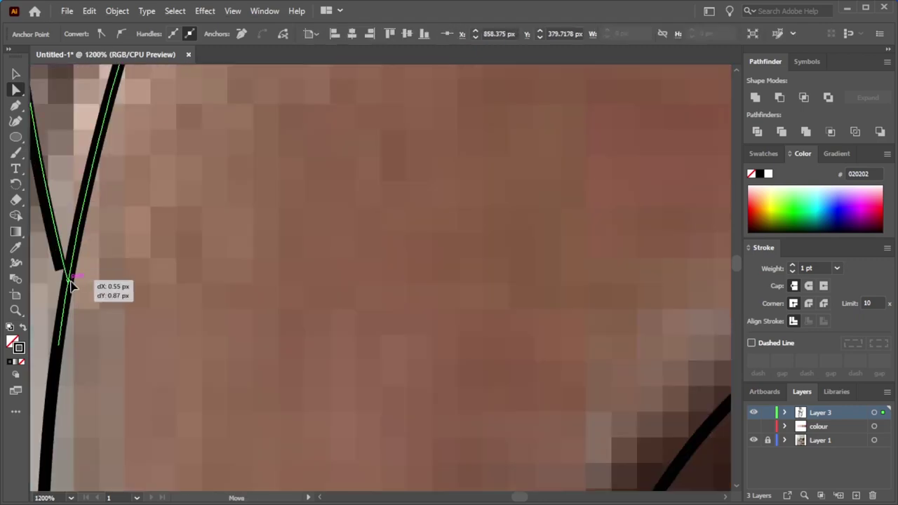
scroll(228, 240, down, 6)
scroll(228, 240, down, 3)
scroll(256, 145, up, 5)
drag(185, 105, 214, 114)
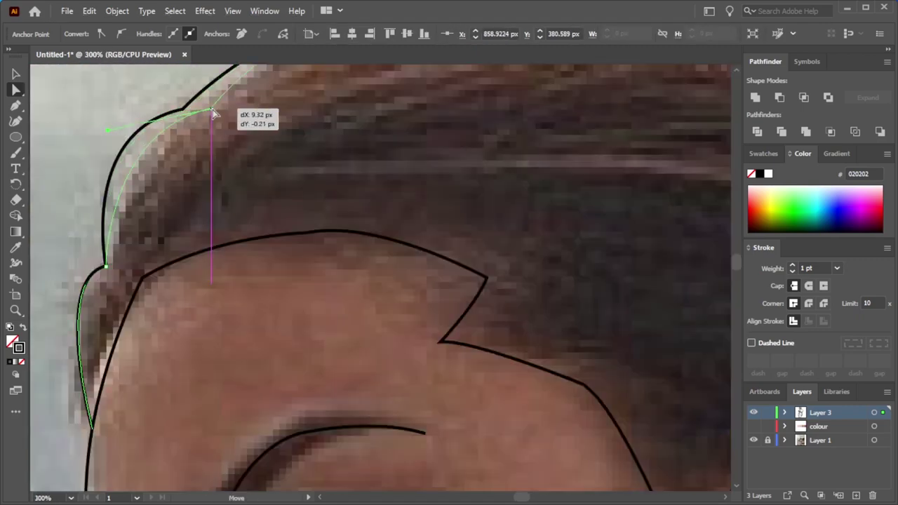
scroll(215, 114, down, 5)
scroll(428, 382, up, 6)
scroll(411, 297, down, 4)
scroll(449, 146, up, 3)
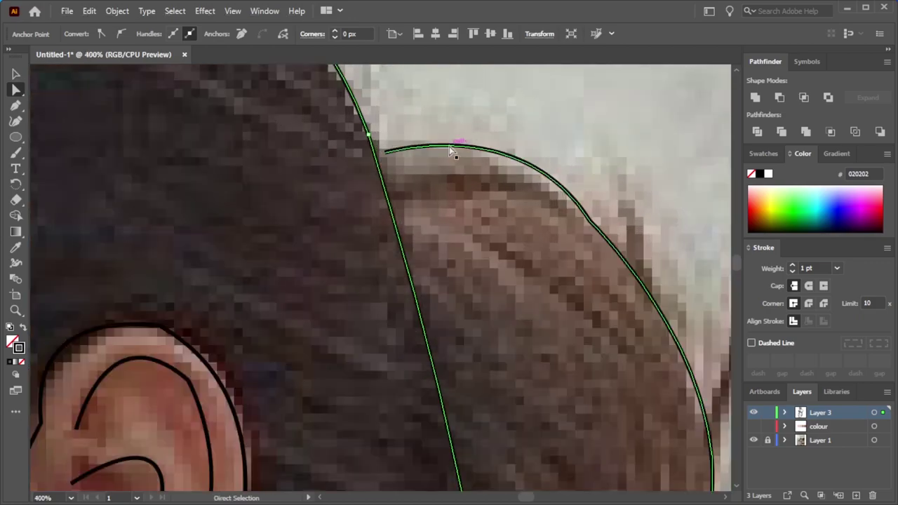
- Drag the anchor where the bun meets the head to join the bun to the back-of-head line
click(384, 154)
drag(385, 155, 377, 150)
scroll(377, 150, up, 3)
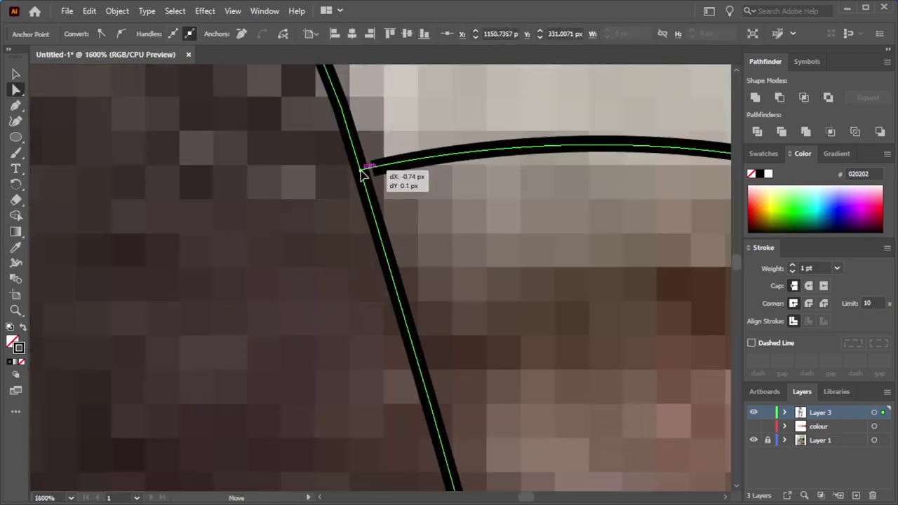
scroll(365, 175, down, 5)
scroll(736, 267, down, 4)
scroll(737, 274, down, 5)
- Draw an extra curved outline on the tie knot, bending its top and shifting its lower point left
scroll(737, 273, down, 1)
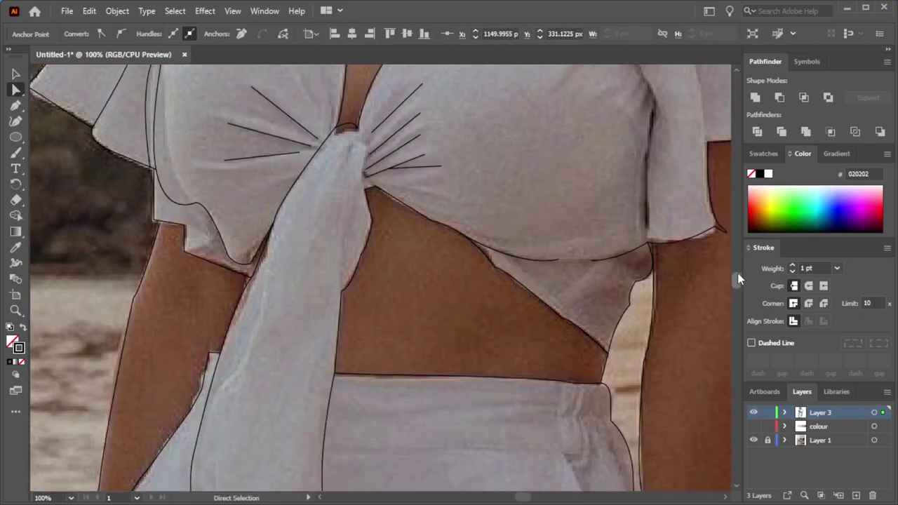
scroll(467, 178, up, 3)
click(261, 202)
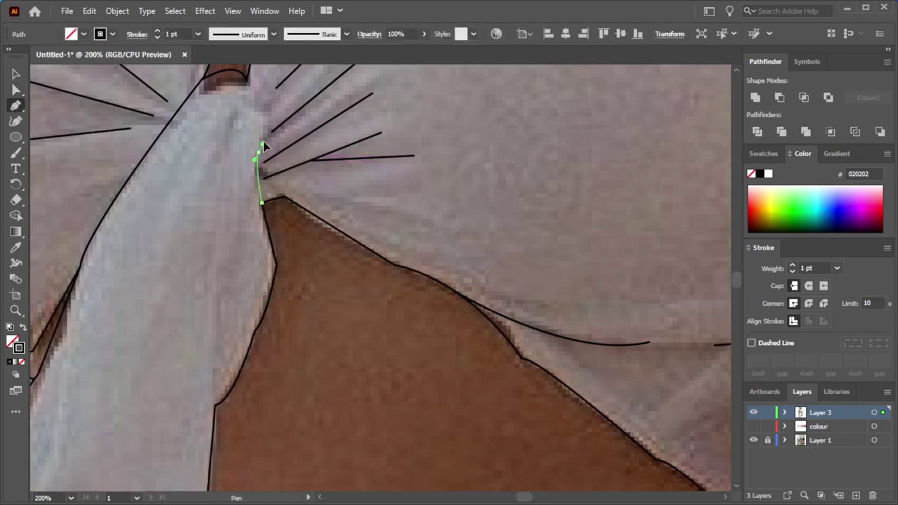
drag(257, 150, 267, 131)
drag(246, 73, 247, 82)
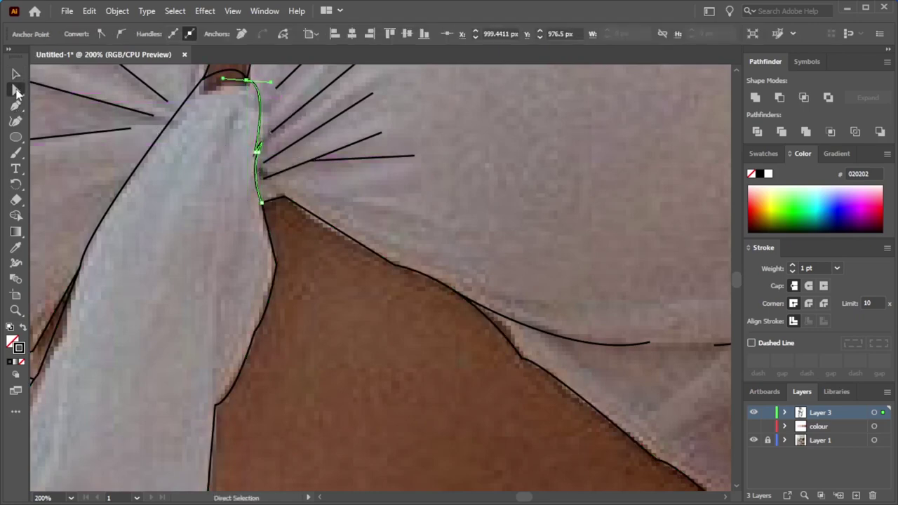
scroll(367, 100, up, 4)
drag(439, 104, 400, 146)
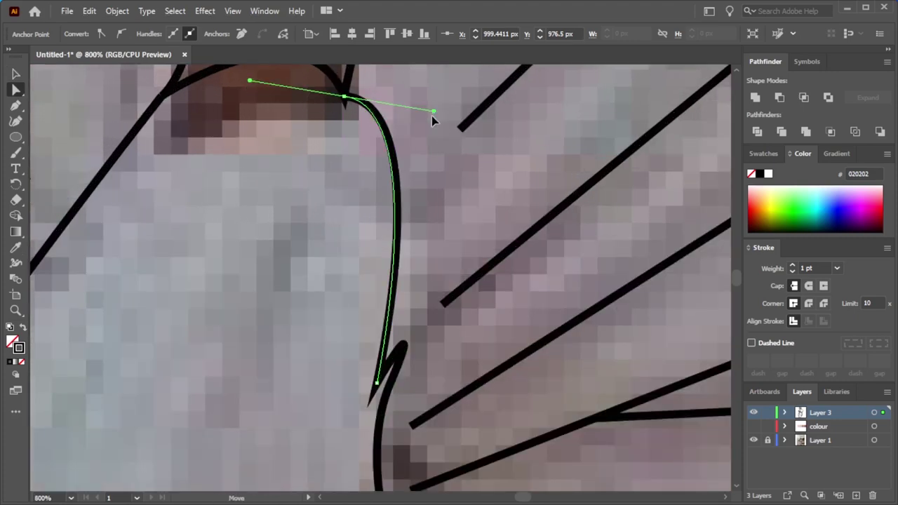
drag(376, 382, 354, 386)
scroll(521, 385, down, 2)
- Draw a curved line across the trousers' waistband from its left edge to its right edge
click(543, 257)
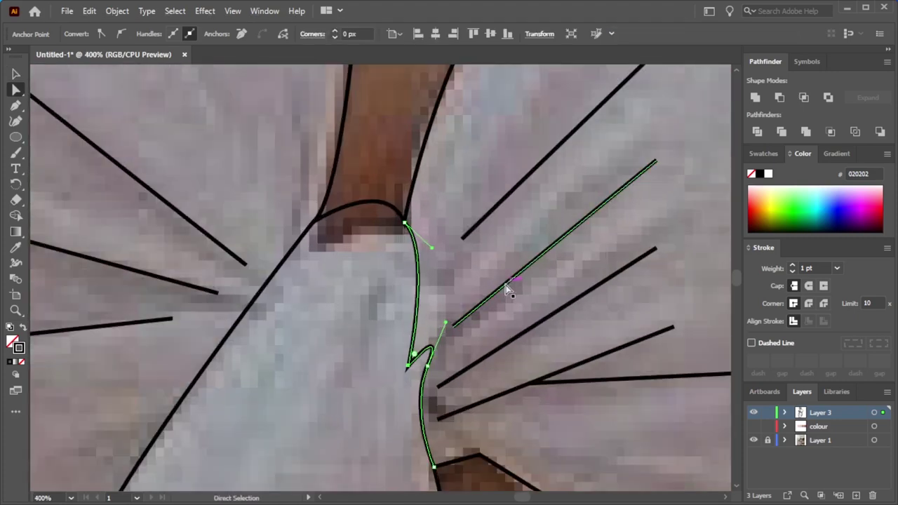
key(v)
scroll(481, 287, down, 5)
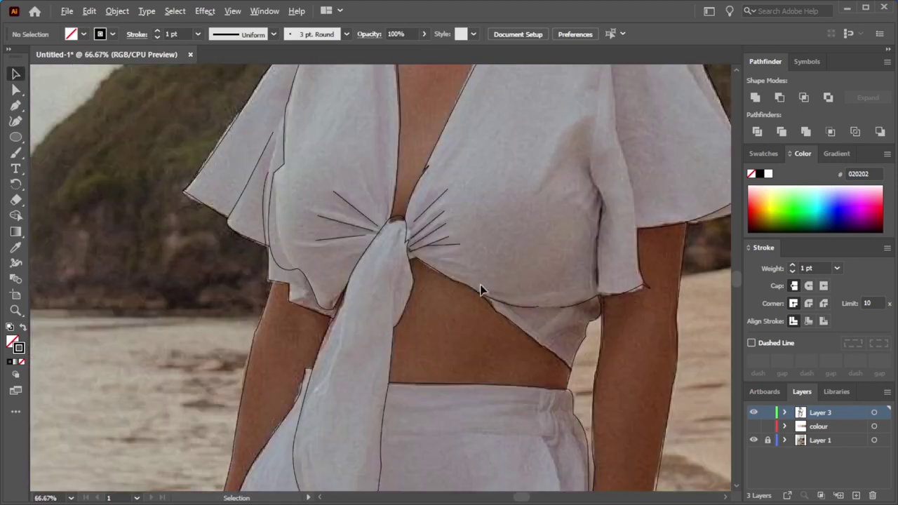
scroll(435, 415, down, 2)
scroll(369, 248, up, 4)
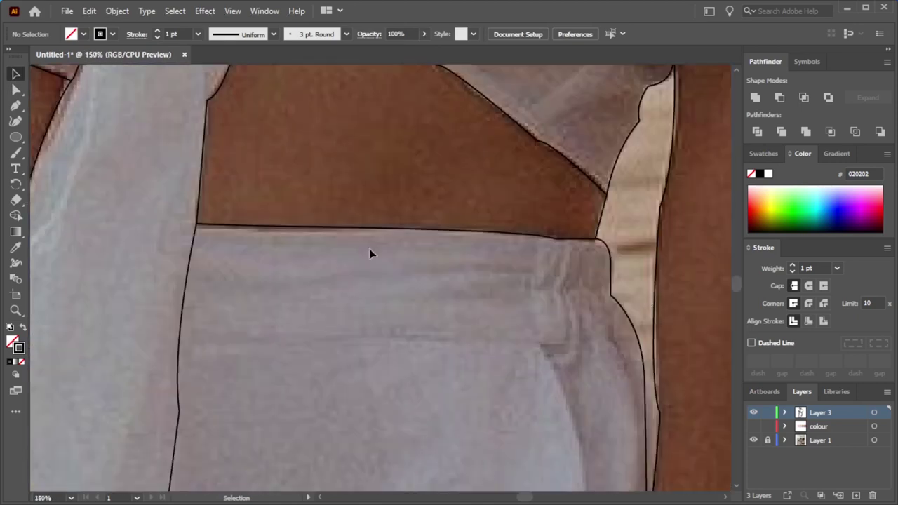
click(180, 337)
drag(534, 342, 563, 332)
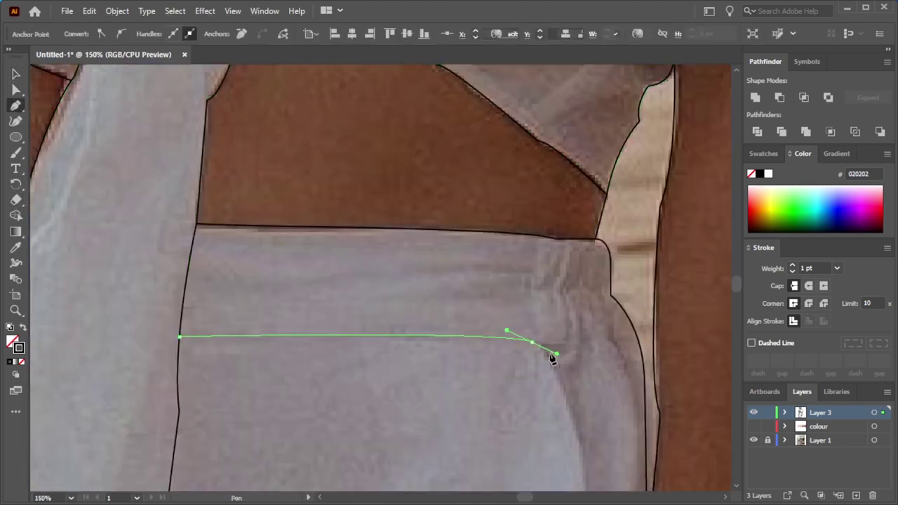
click(635, 353)
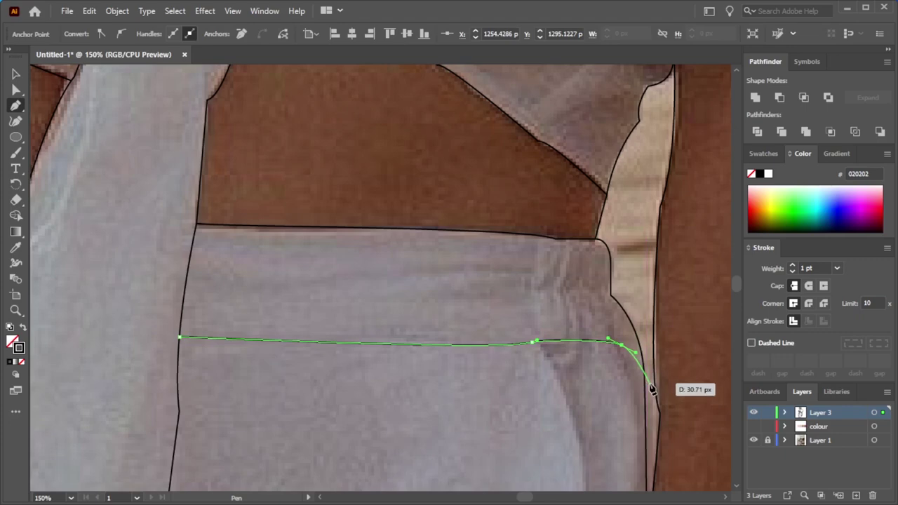
key(Escape)
- Draw a curved fold near the waistband's right end and copy the kinked fold line
click(566, 240)
mouse_move(560, 292)
mouse_down()
mouse_move(544, 303)
mouse_move(554, 337)
mouse_move(606, 303)
mouse_up()
scroll(567, 335, up, 3)
key(ctrl+v)
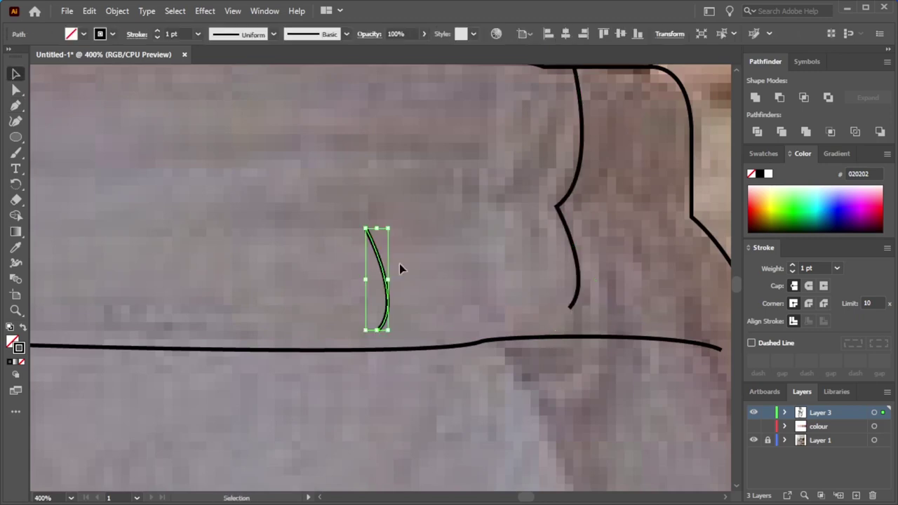
key(Delete)
click(582, 161)
key(ctrl+c)
key(ctrl+v)
- Place two pasted copies of the fold line beside the original at the waistband's right end
scroll(384, 326, up, 2)
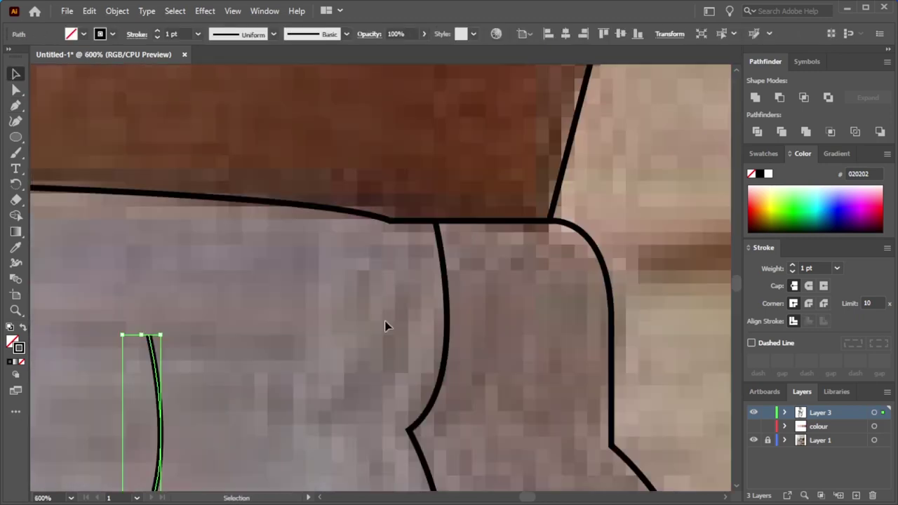
drag(157, 371, 511, 261)
key(ctrl+v)
drag(382, 260, 551, 411)
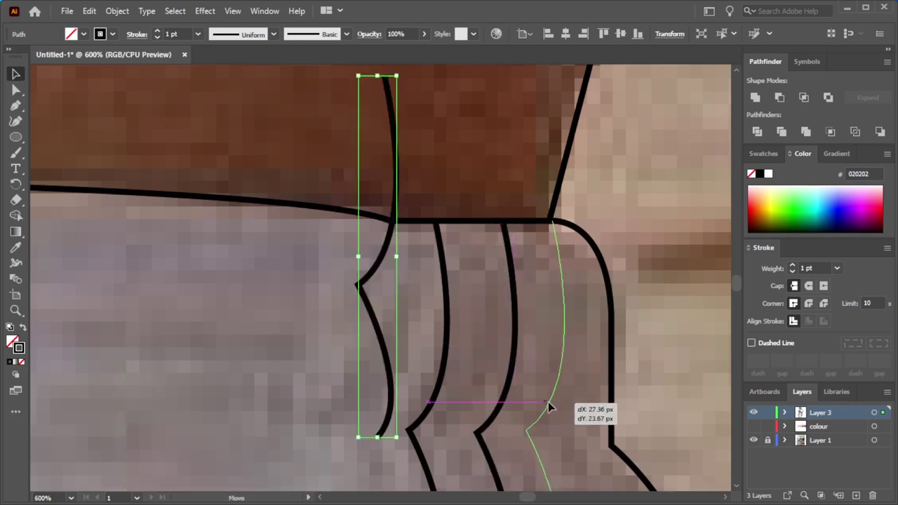
scroll(579, 362, down, 3)
scroll(579, 362, up, 3)
drag(523, 255, 540, 257)
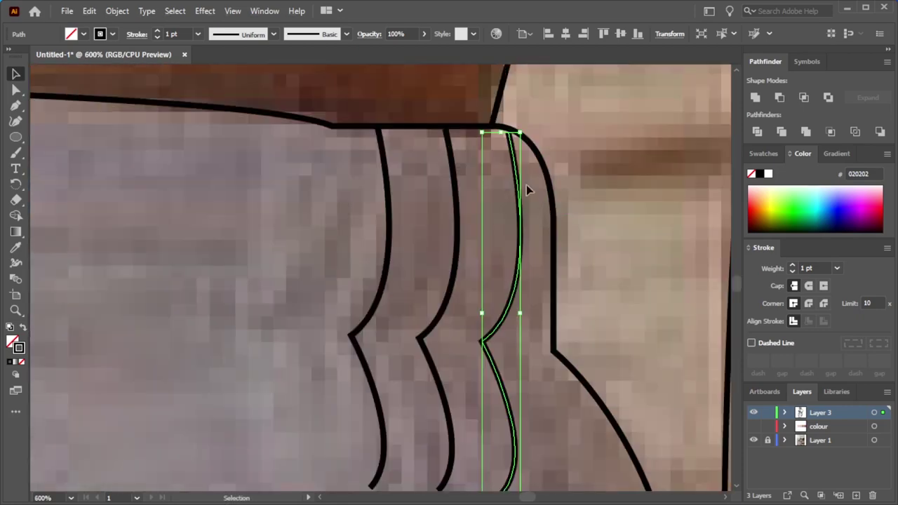
click(613, 154)
scroll(407, 365, down, 3)
- Draw a curved trouser fold segment and snap its bottom anchor onto the pocket edge
scroll(253, 390, down, 3)
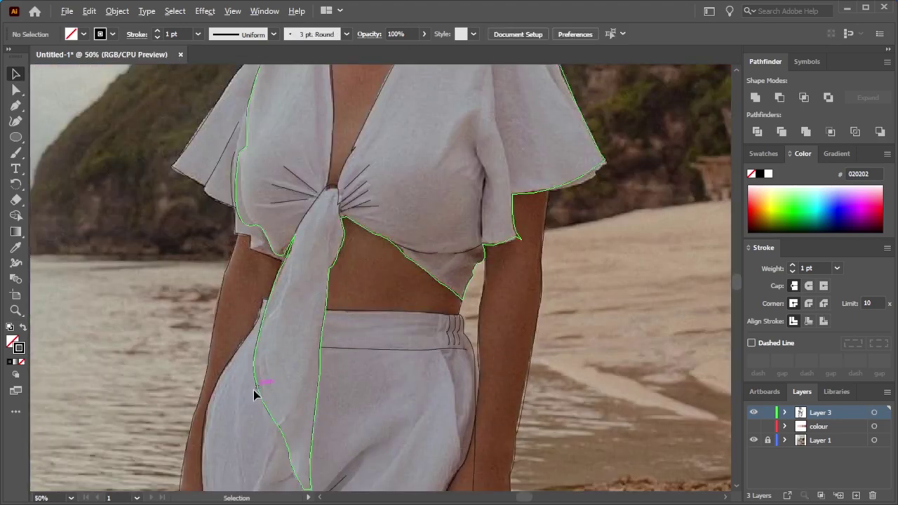
scroll(303, 467, up, 2)
scroll(219, 386, up, 1)
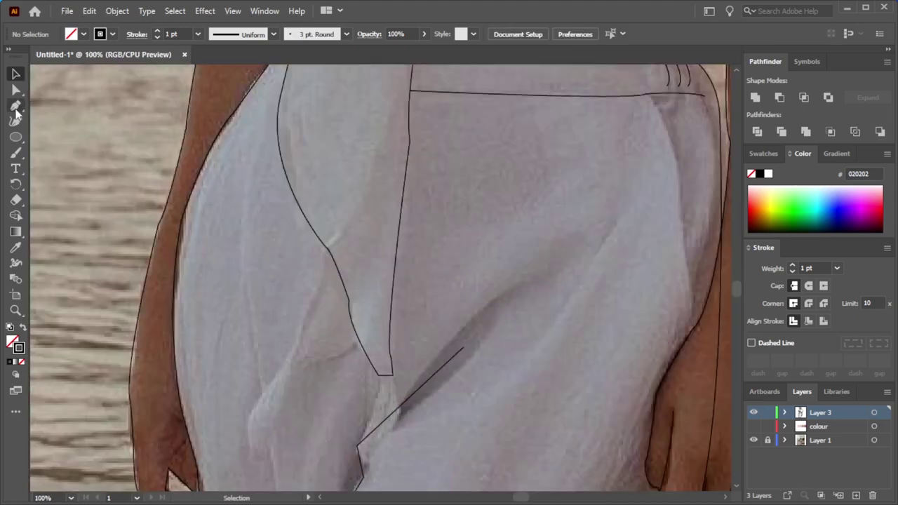
click(322, 251)
mouse_move(269, 383)
mouse_down()
mouse_move(352, 355)
mouse_move(388, 315)
mouse_up()
click(17, 90)
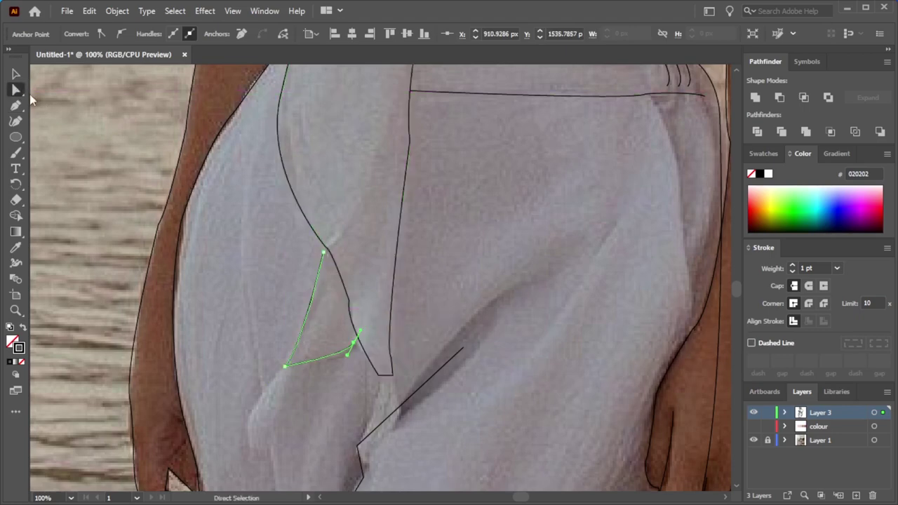
scroll(317, 235, up, 2)
drag(379, 418, 387, 403)
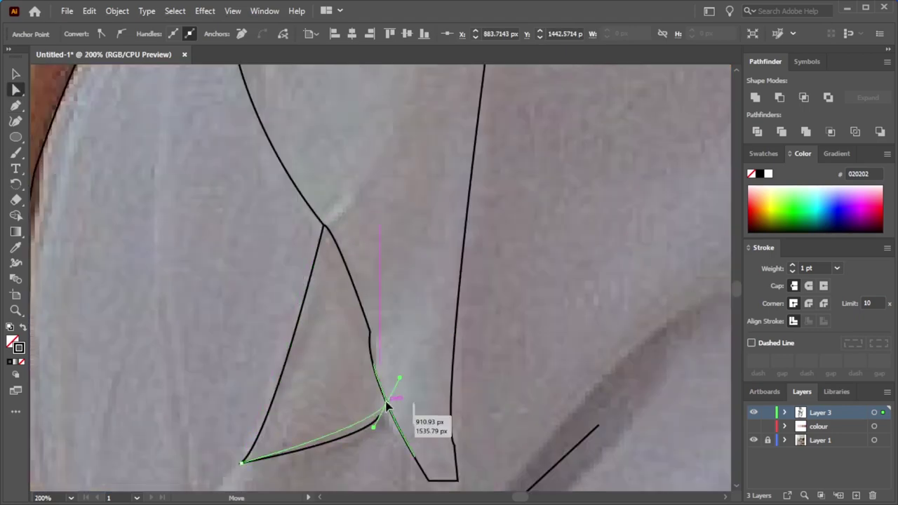
click(531, 387)
- Drag the pocket outline's bottom-right corner anchor downward
scroll(530, 386, down, 2)
scroll(447, 379, up, 3)
click(446, 375)
drag(495, 374, 481, 411)
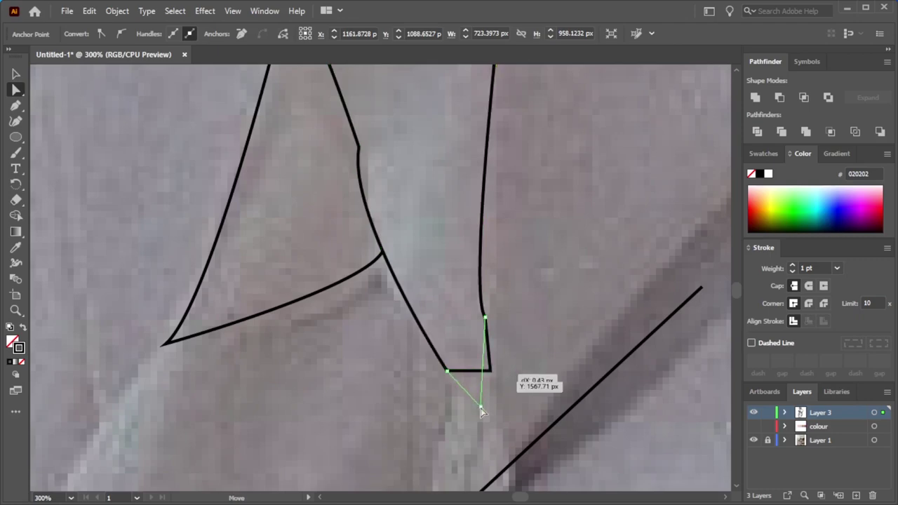
scroll(453, 422, down, 4)
scroll(453, 423, down, 2)
scroll(453, 423, down, 1)
scroll(557, 166, up, 3)
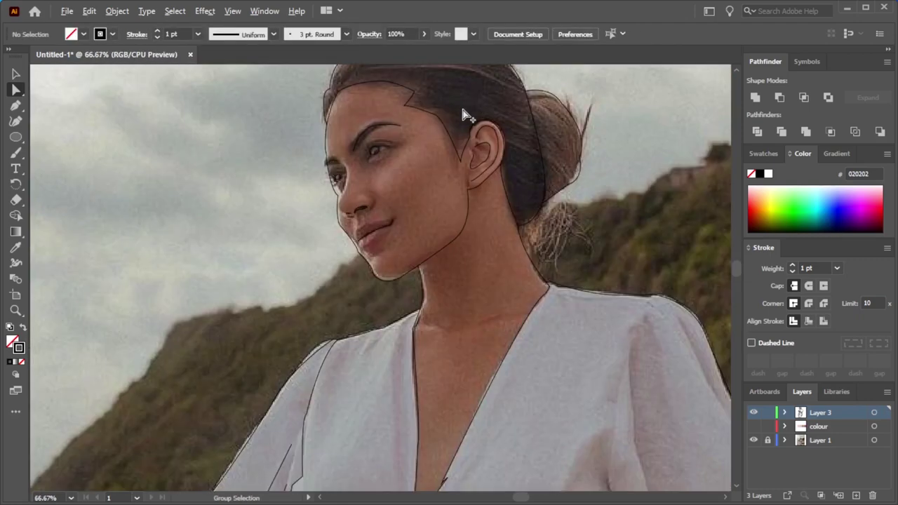
scroll(405, 170, up, 2)
- Extend the face outline down the nose with a curve toward the nostril
key(p)
scroll(405, 170, up, 2)
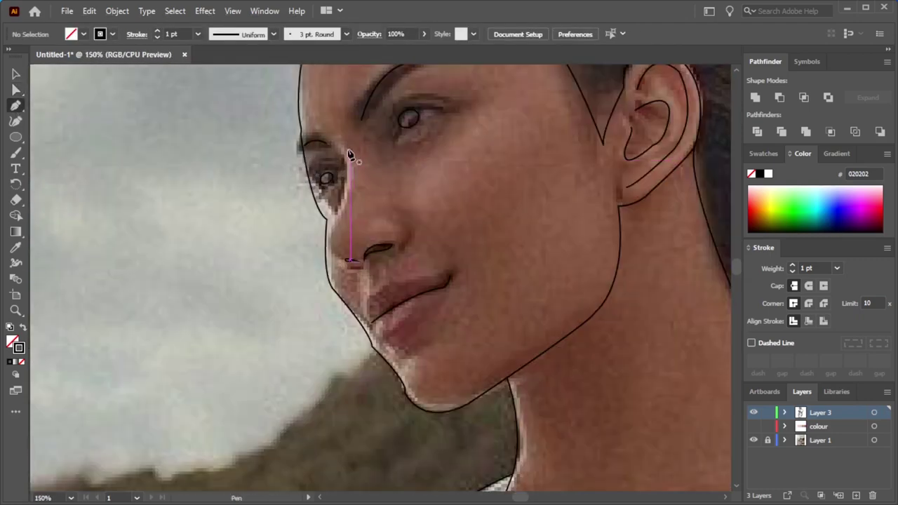
drag(348, 200, 325, 232)
click(341, 207)
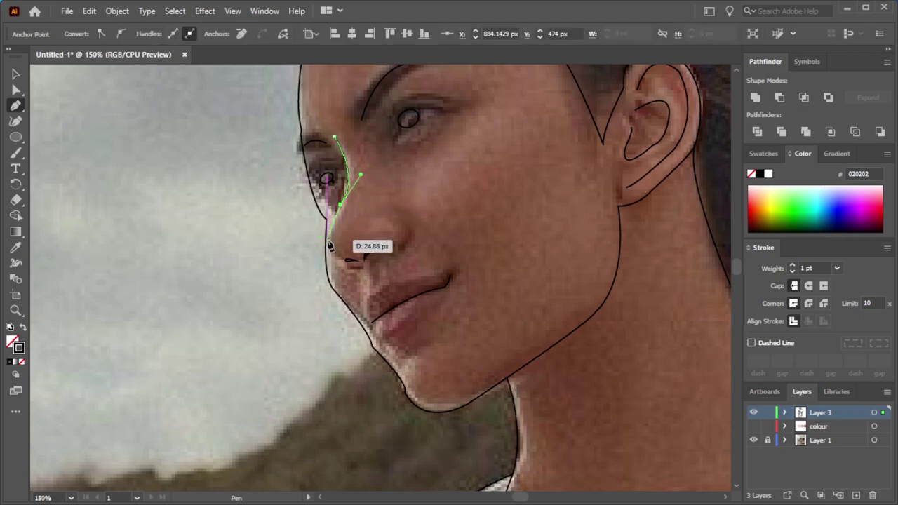
scroll(330, 244, up, 2)
mouse_move(362, 271)
mouse_down()
mouse_move(445, 237)
mouse_move(388, 277)
mouse_up()
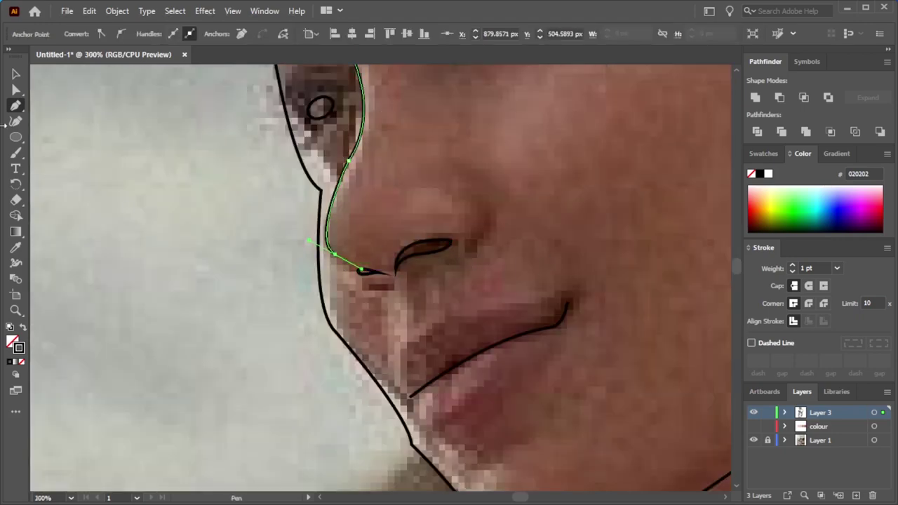
key(v)
click(189, 261)
scroll(189, 261, down, 1)
scroll(411, 267, down, 3)
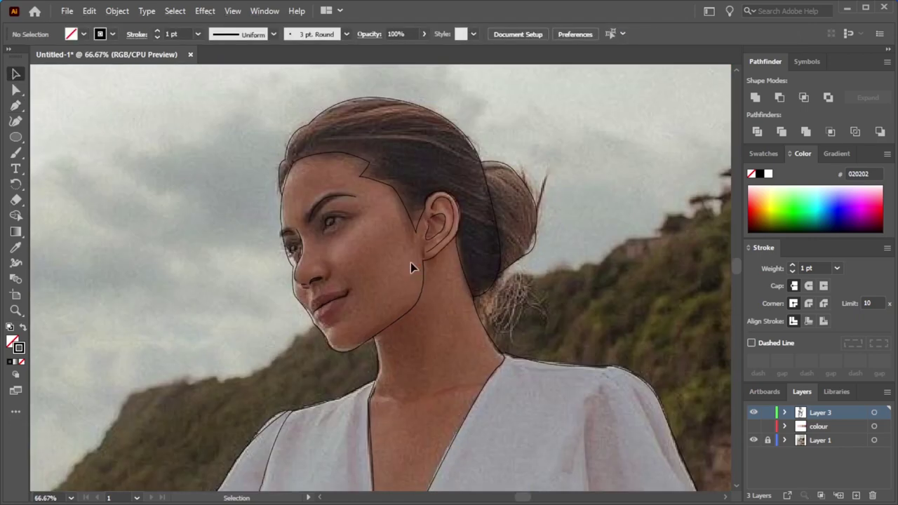
scroll(410, 262, down, 2)
scroll(376, 290, up, 6)
- Reshape the shoulder curve at the shirt seam to fit the shoulder edge
key(a)
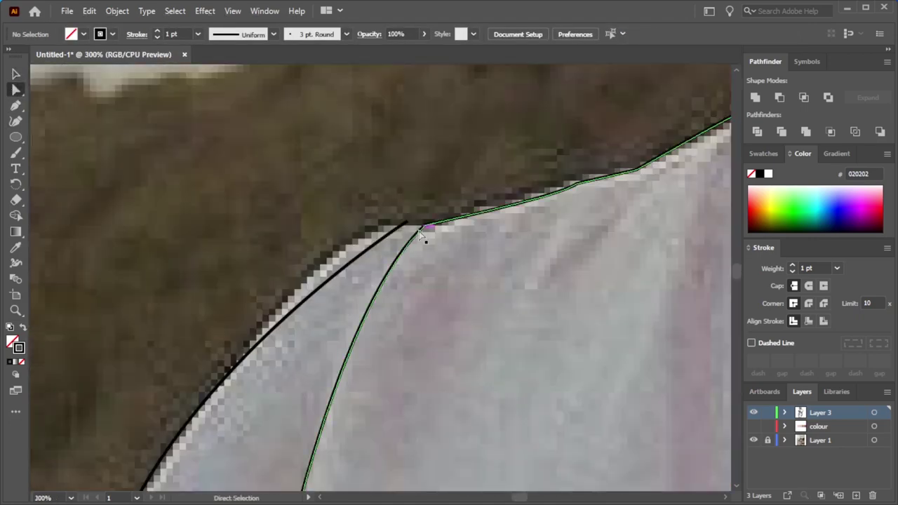
click(423, 226)
mouse_move(207, 348)
mouse_down()
mouse_move(257, 243)
mouse_move(304, 206)
mouse_up()
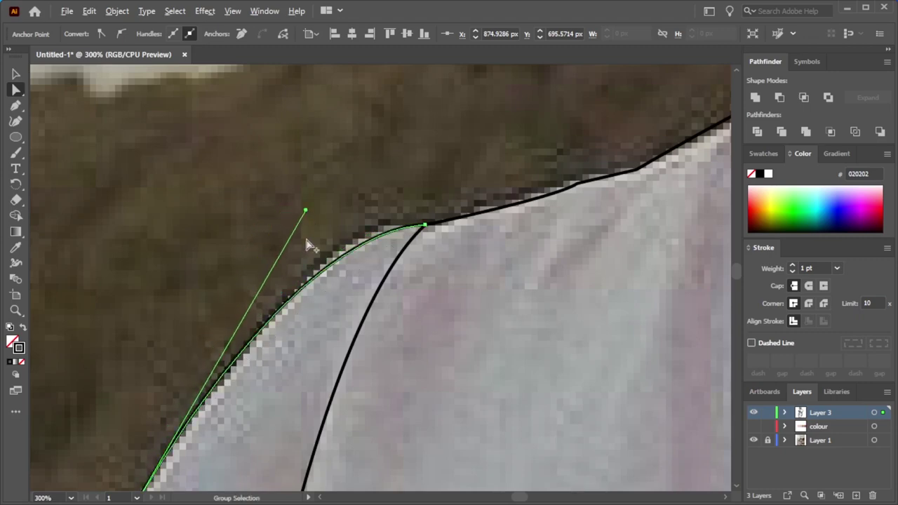
scroll(311, 244, down, 6)
scroll(231, 456, up, 4)
scroll(266, 403, up, 3)
scroll(266, 403, down, 4)
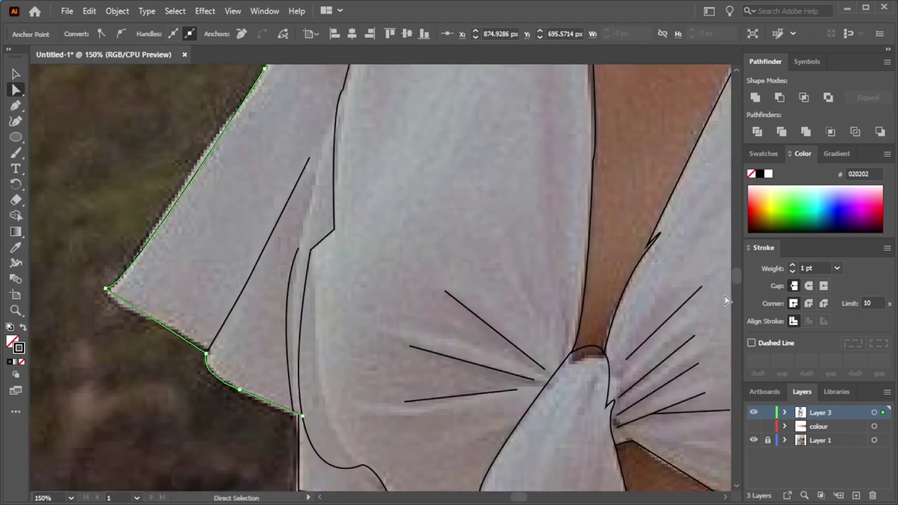
scroll(724, 295, up, 1)
scroll(279, 227, up, 2)
- Move the arm outline's top anchor onto the shirt edge
click(325, 91)
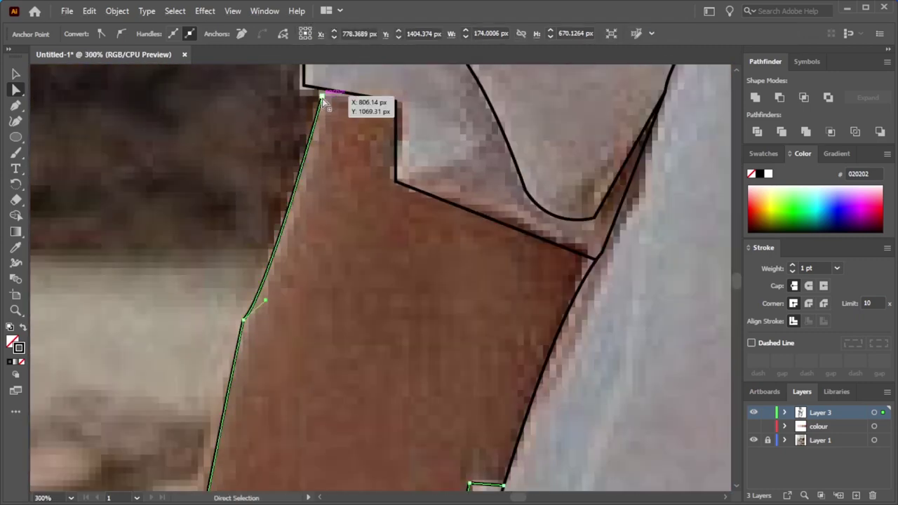
drag(268, 282, 260, 314)
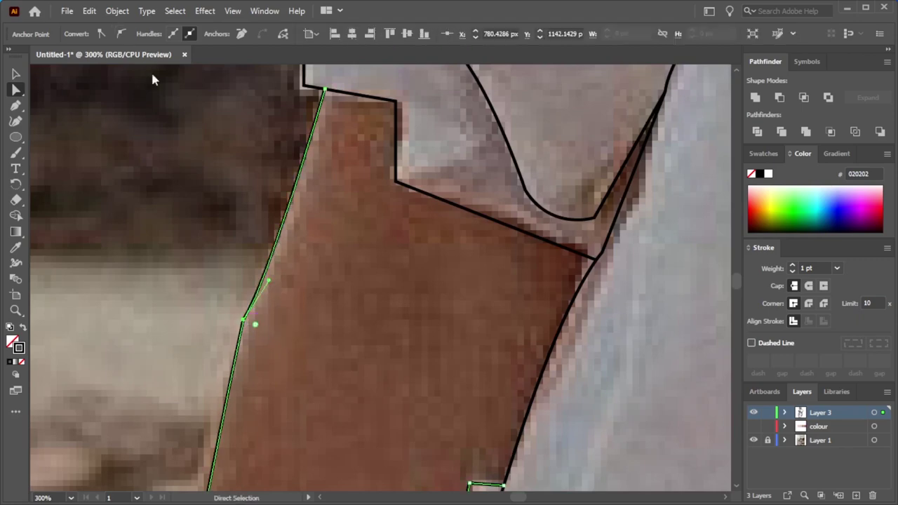
scroll(283, 368, down, 4)
drag(735, 277, 737, 286)
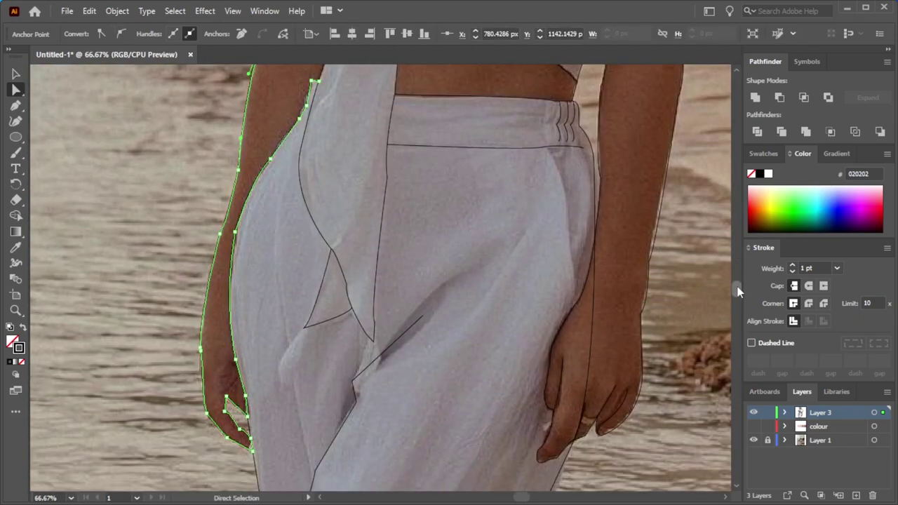
- Select all the traced outlines and change their stroke weight from 1 pt to 5 pt
scroll(692, 304, down, 3)
scroll(676, 314, down, 2)
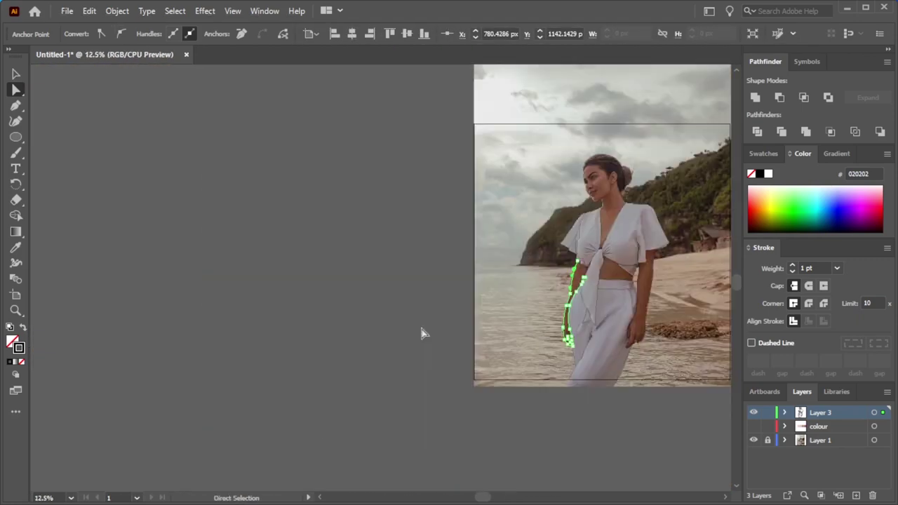
click(397, 126)
key(ctrl+a)
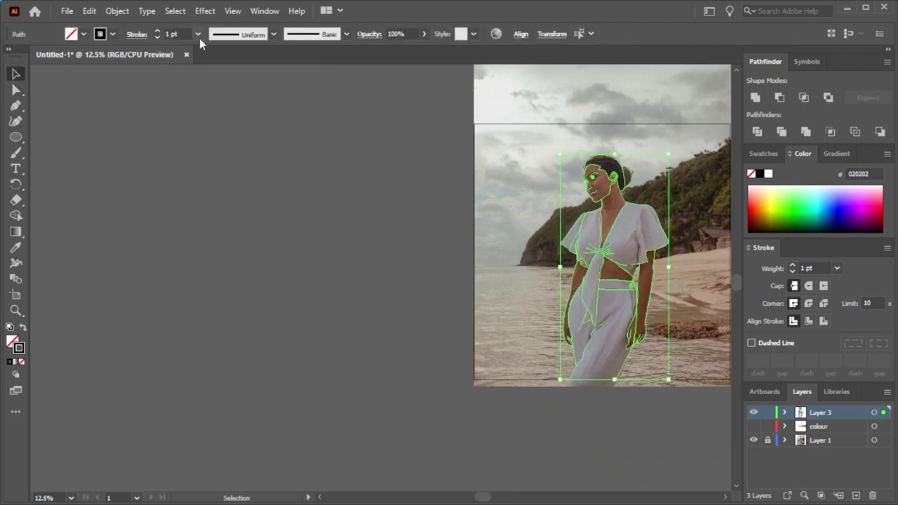
click(198, 33)
click(217, 150)
scroll(566, 96, up, 1)
scroll(566, 96, up, 2)
scroll(567, 96, down, 2)
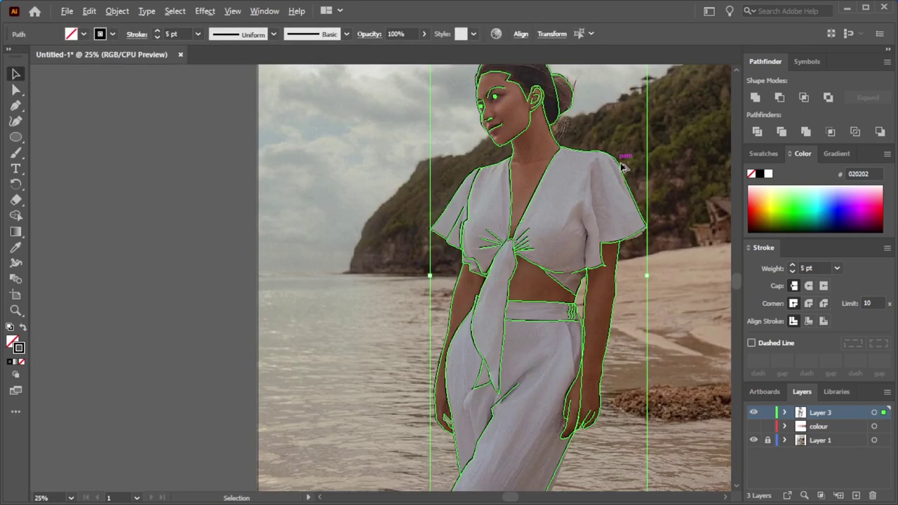
click(81, 217)
key(ctrl+minus)
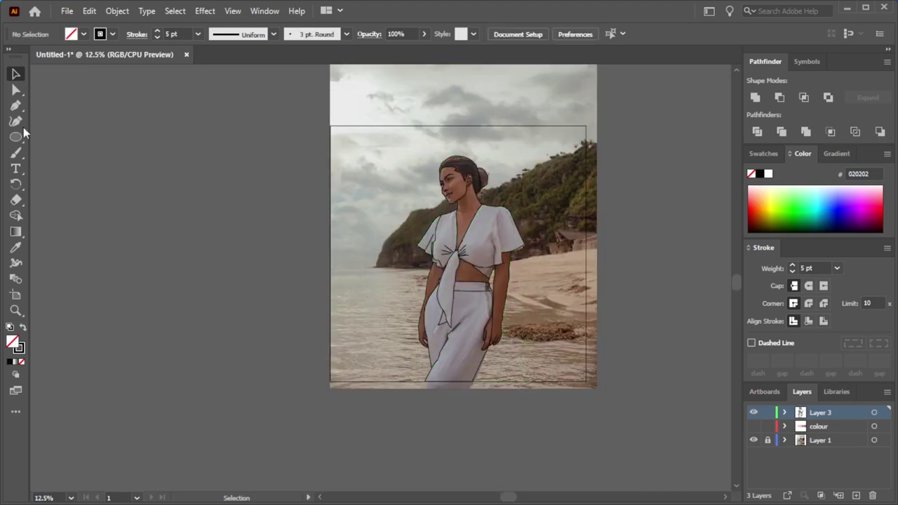
- Draw three curved Pen strands across the crown, bending down toward the bun
click(15, 106)
scroll(482, 163, up, 3)
scroll(482, 163, up, 4)
click(61, 224)
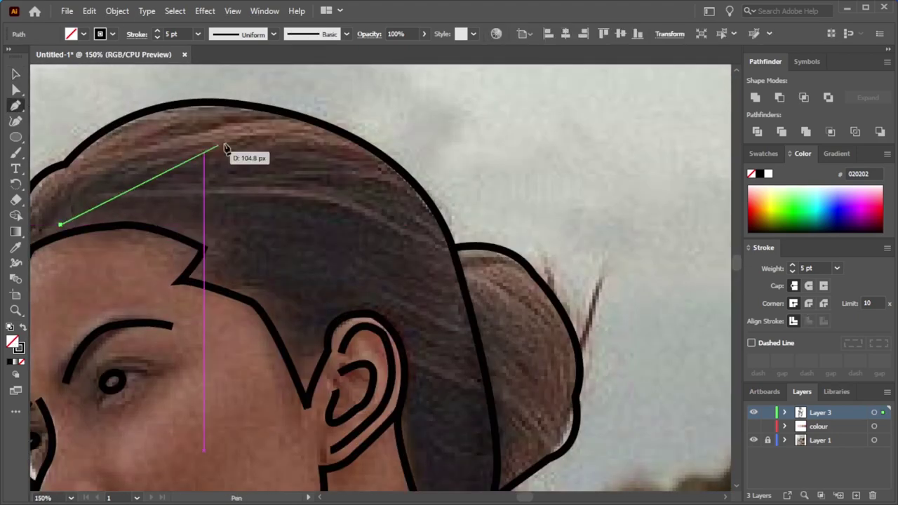
drag(298, 141, 426, 160)
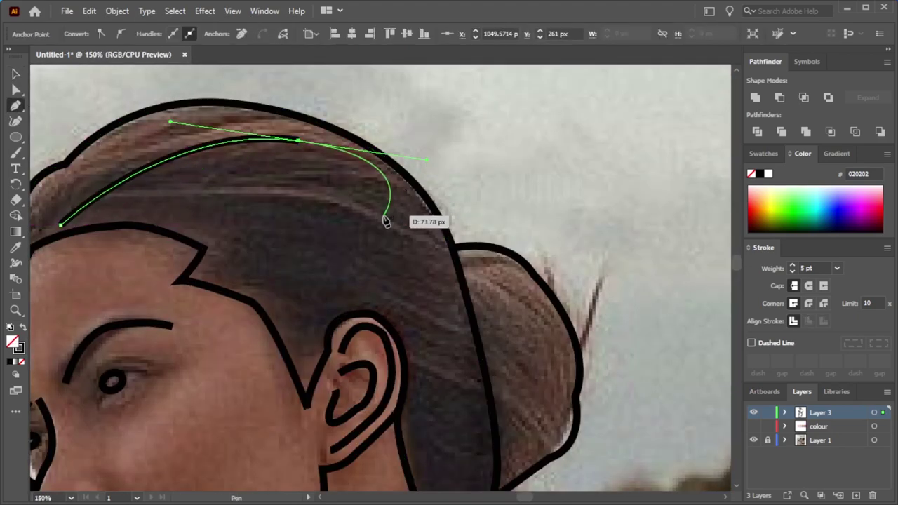
click(230, 231)
drag(444, 322, 502, 386)
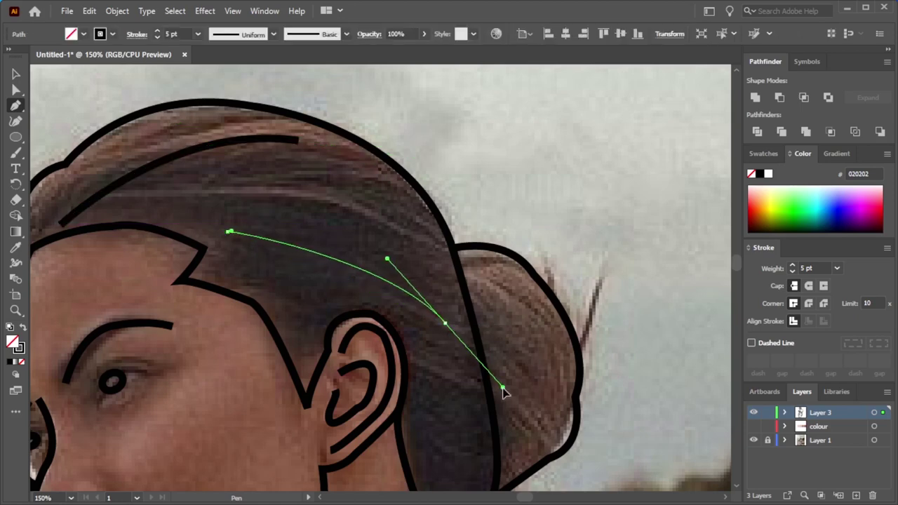
click(155, 207)
drag(411, 234, 526, 316)
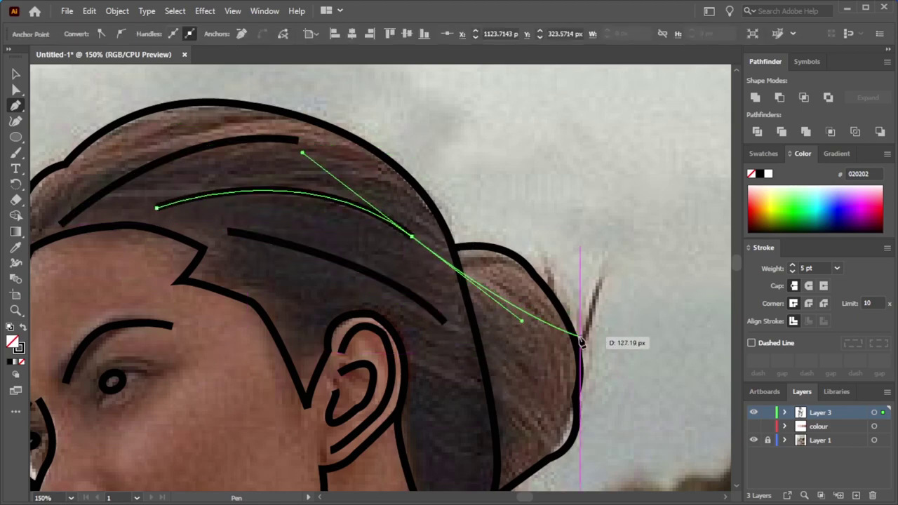
- Add short curved and straight hair strands behind and below the ear
click(422, 364)
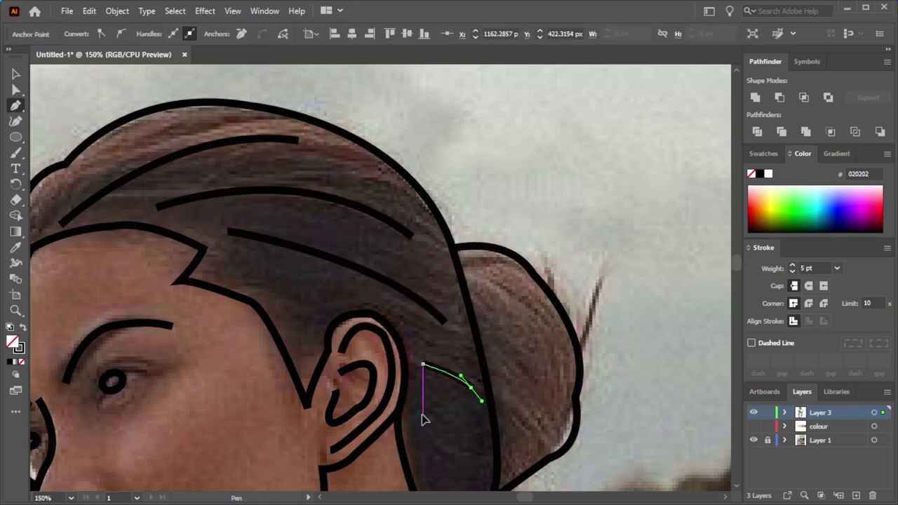
drag(425, 415, 481, 453)
key(ctrl+equal)
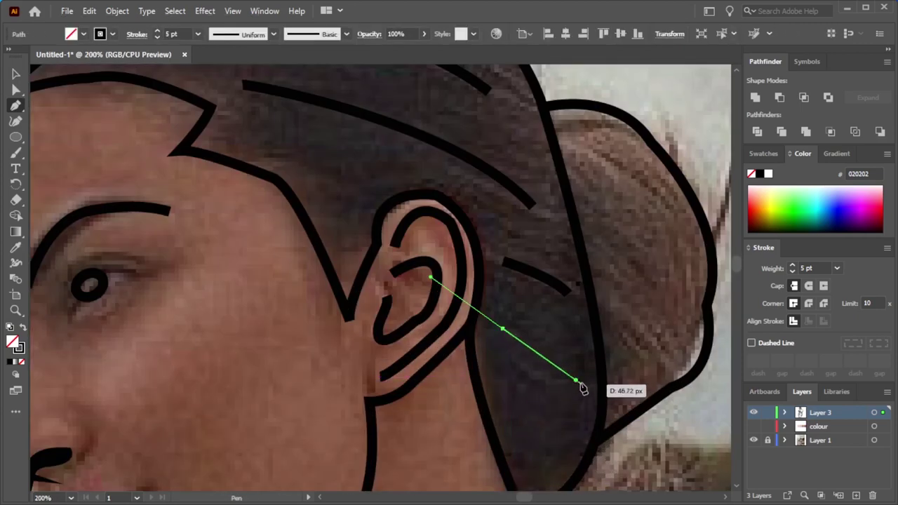
click(583, 385)
click(501, 376)
click(565, 457)
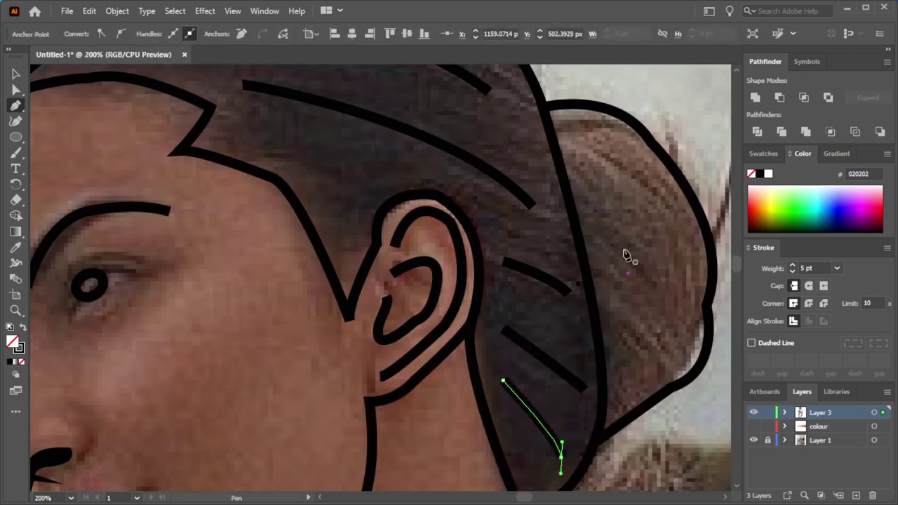
- Draw curved strands inside the bun and at its base, then return to the Selection tool
click(584, 143)
drag(685, 315, 681, 421)
click(584, 184)
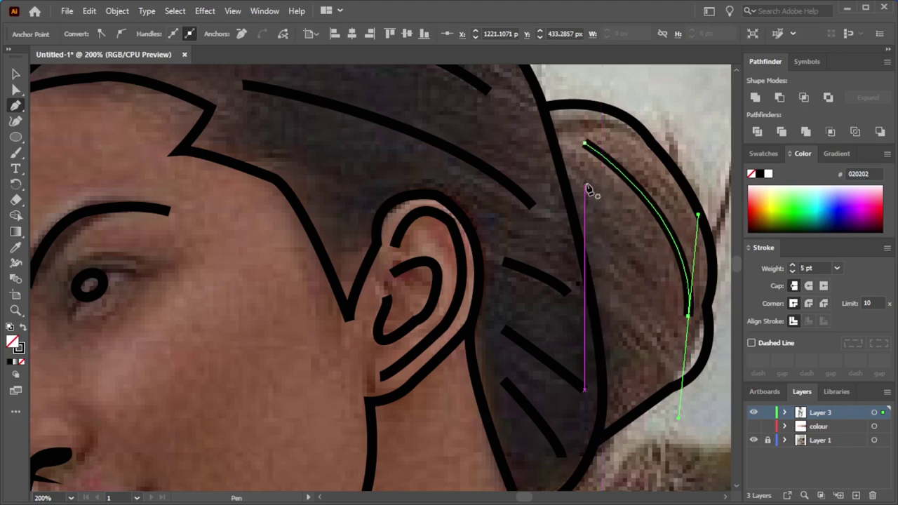
drag(665, 317, 656, 391)
click(618, 294)
drag(636, 313, 636, 396)
key(ctrl+z)
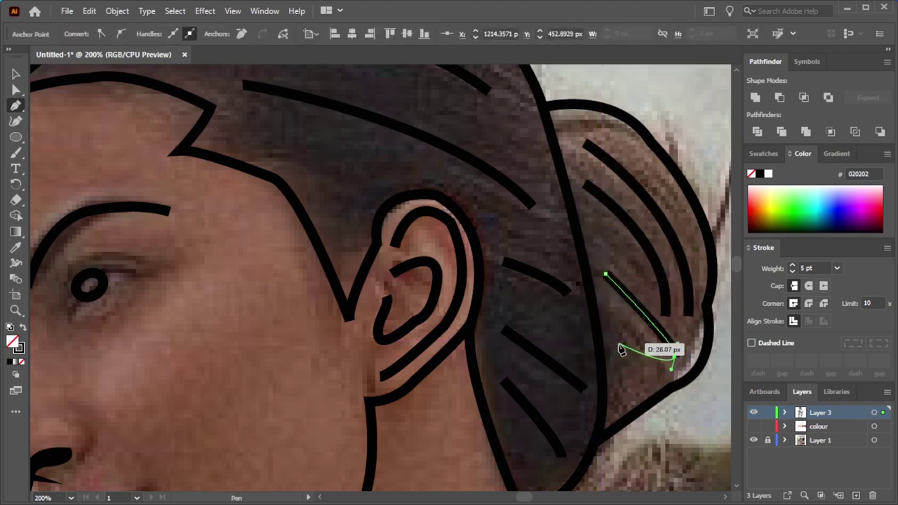
click(614, 325)
drag(652, 383, 664, 390)
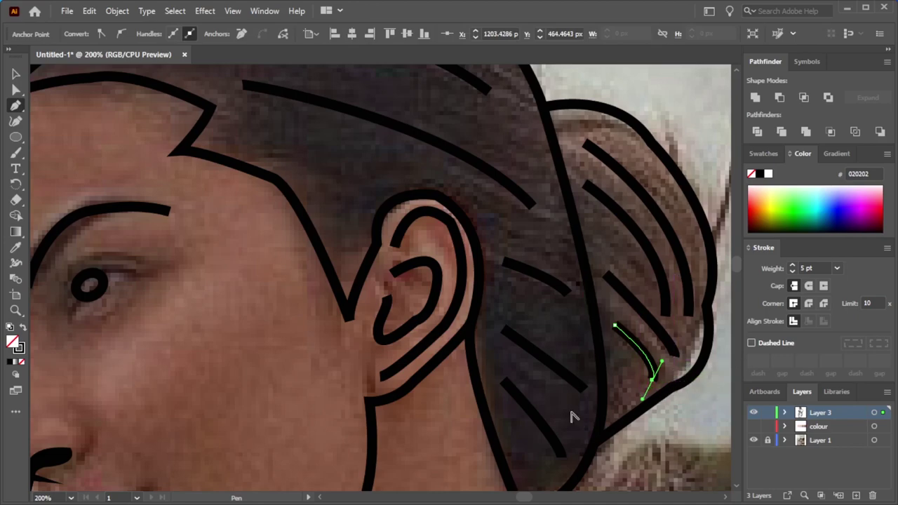
scroll(571, 415, down, 5)
key(v)
scroll(491, 365, down, 2)
scroll(444, 344, down, 3)
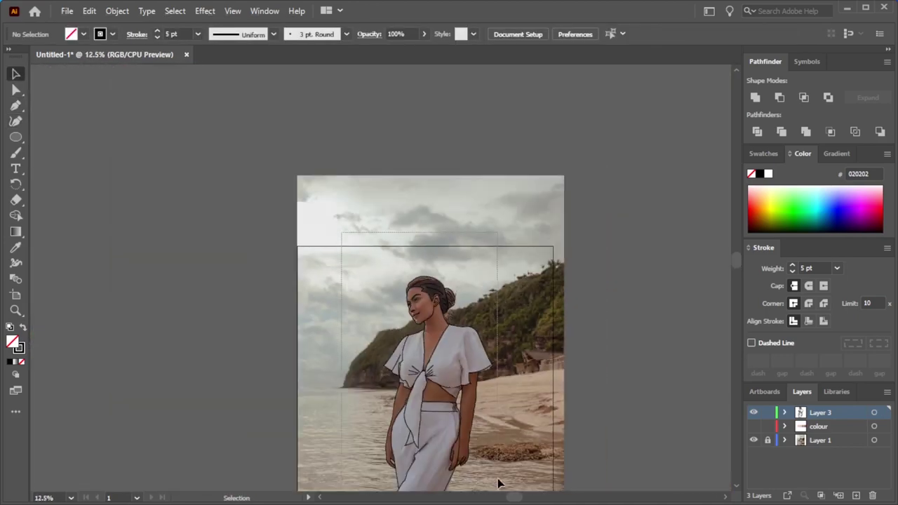
- Try expanding all the line art with Object > Expand, then undo it
key(ctrl+a)
scroll(491, 463, up, 1)
scroll(491, 463, up, 2)
click(117, 11)
click(141, 161)
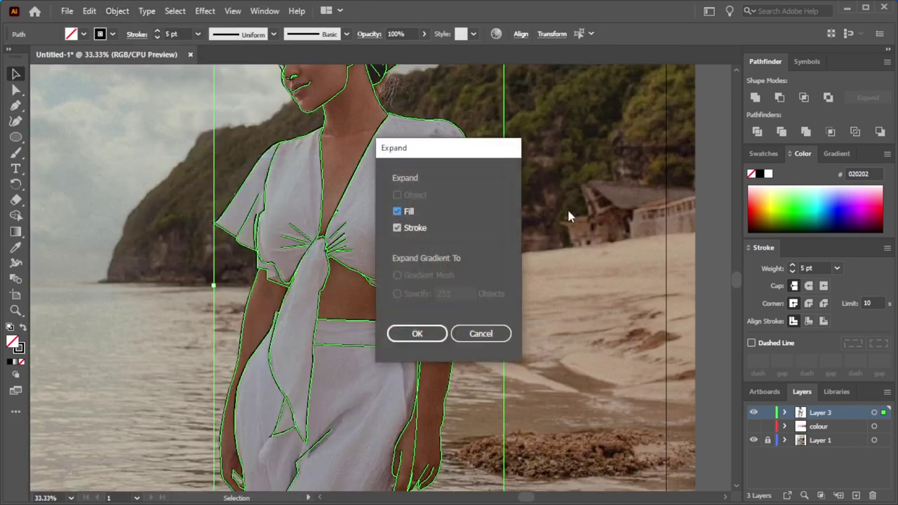
click(481, 333)
click(117, 10)
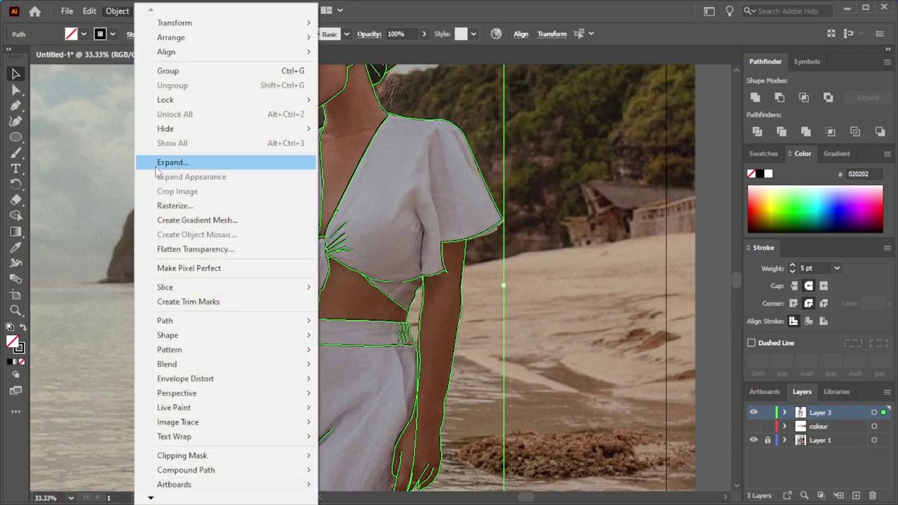
click(140, 161)
click(431, 333)
key(ctrl+z)
- Delete the trouser line segment crossing the hand with Shape Builder
scroll(595, 189, up, 5)
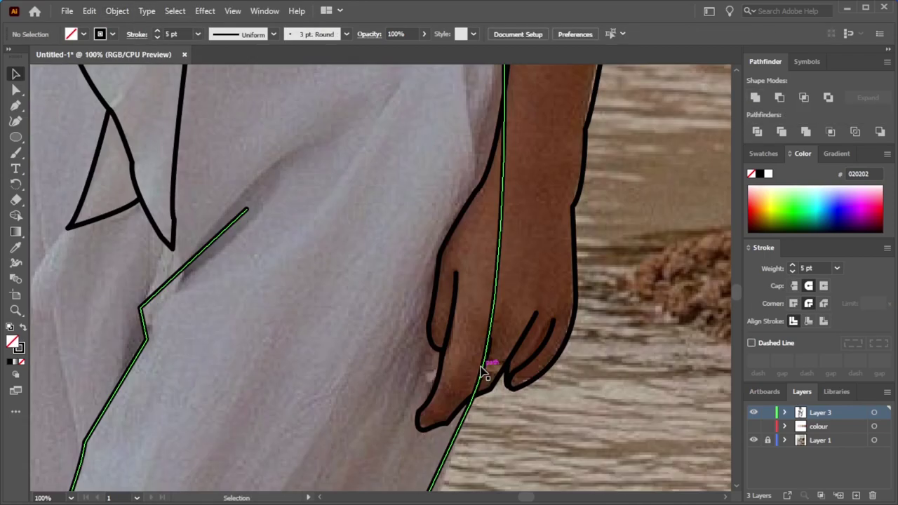
scroll(473, 390, up, 1)
click(437, 373)
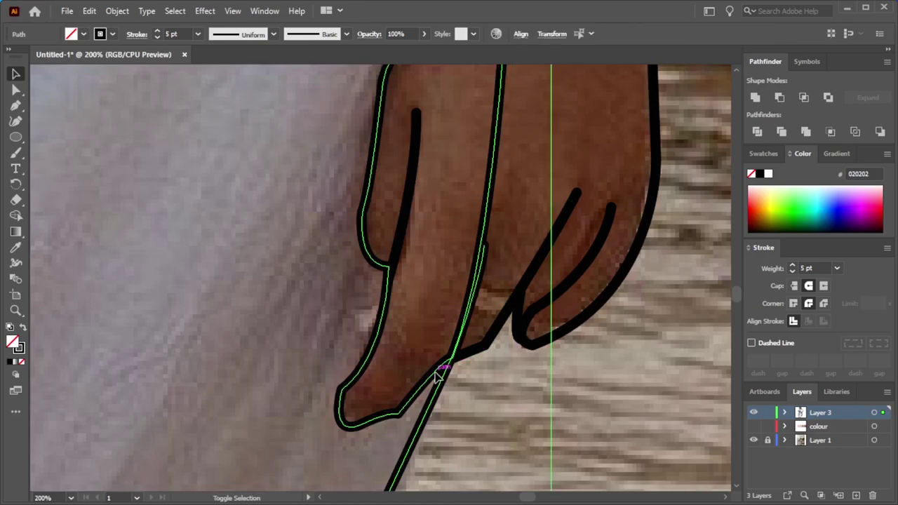
scroll(436, 375, down, 2)
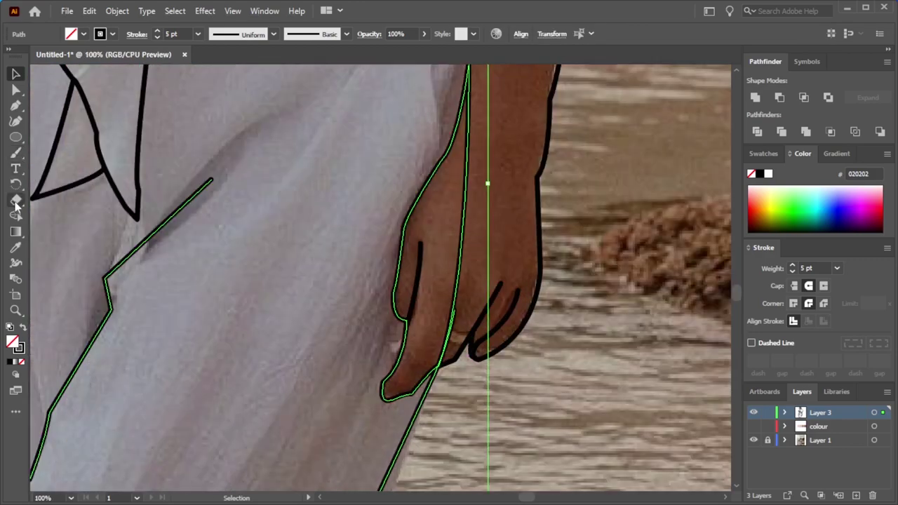
click(16, 216)
click(463, 232)
click(15, 73)
click(696, 150)
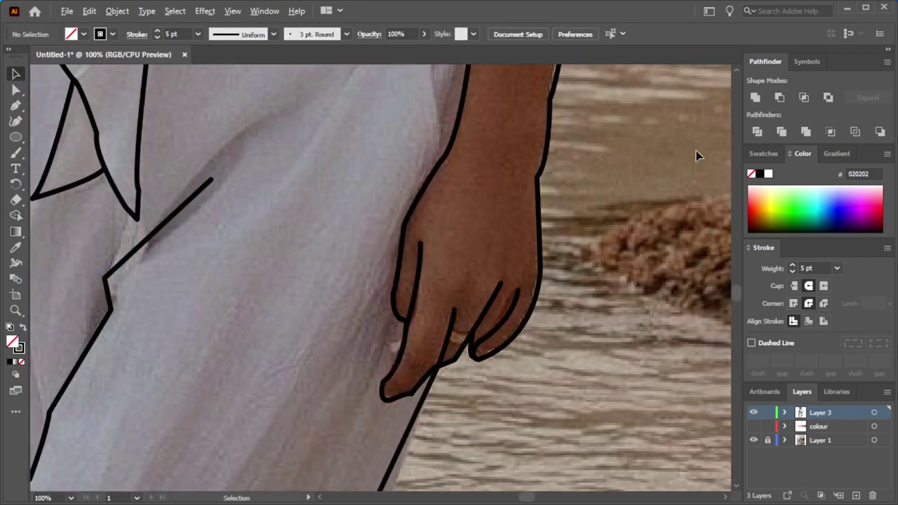
- Select all the line art to check it remains stroked paths, then deselect
scroll(696, 150, down, 2)
scroll(596, 283, down, 4)
scroll(683, 159, up, 1)
click(607, 256)
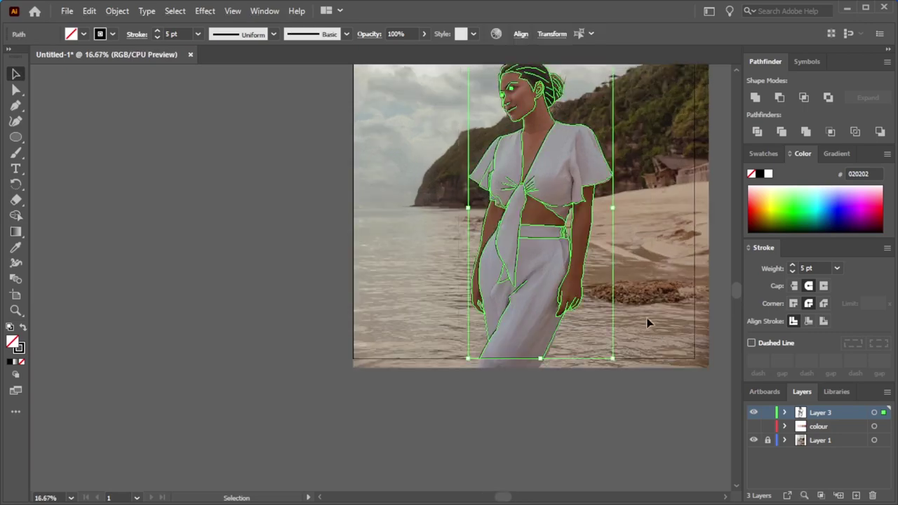
scroll(536, 205, up, 3)
key(ctrl+a)
scroll(737, 266, down, 1)
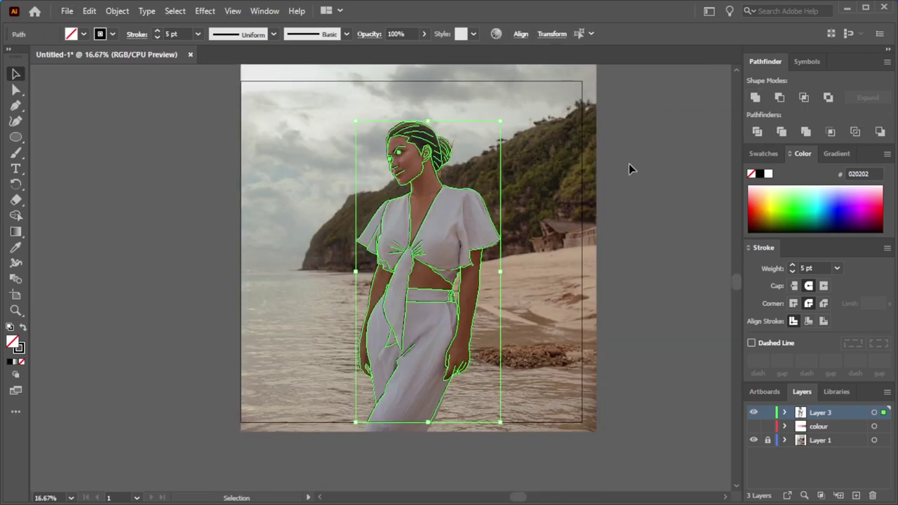
click(628, 163)
scroll(421, 197, up, 3)
scroll(417, 222, up, 2)
- Reshape the crease line along the sleeve fold with the Direct Selection tool
key(a)
scroll(331, 191, up, 2)
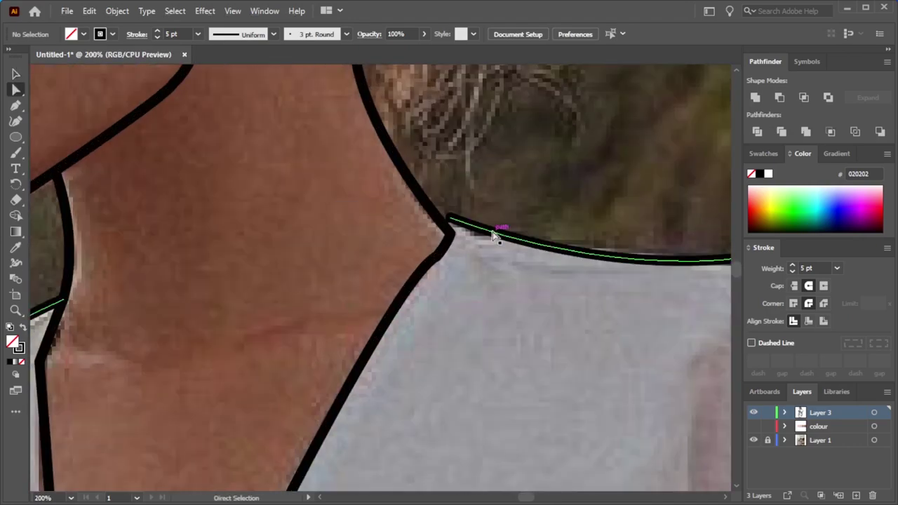
click(449, 233)
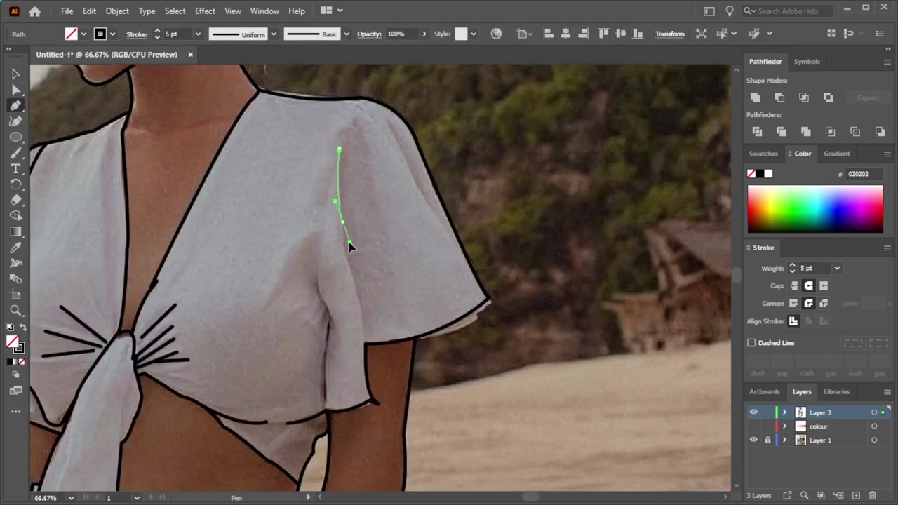
drag(362, 342, 355, 356)
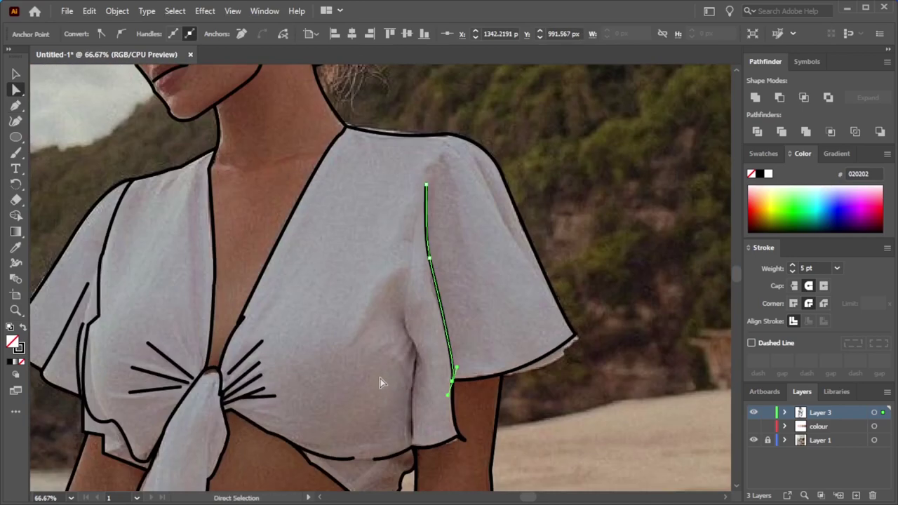
scroll(428, 480, up, 2)
click(81, 167)
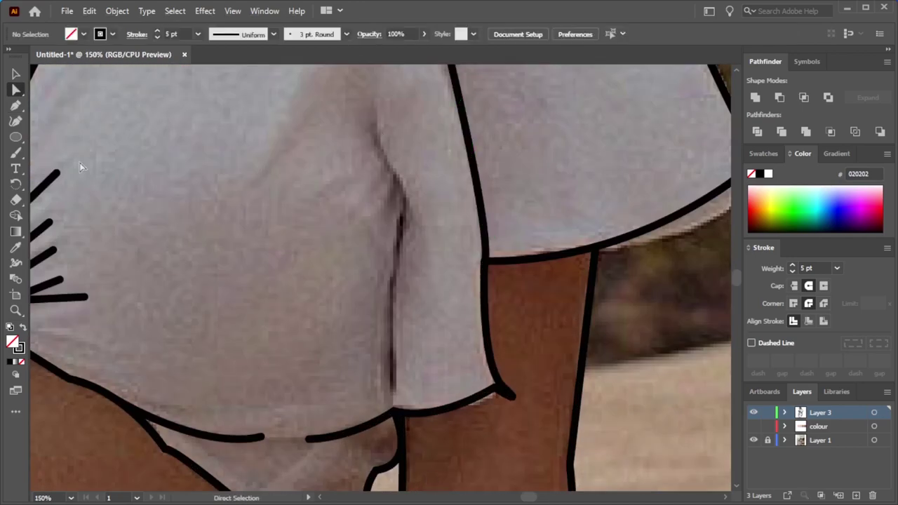
- Draw a curved fold line down the shirt's side to its bottom edge
click(370, 101)
drag(394, 177, 420, 187)
mouse_move(394, 270)
mouse_down()
mouse_move(365, 299)
mouse_move(400, 271)
mouse_up()
right_click(385, 325)
key(Escape)
click(393, 270)
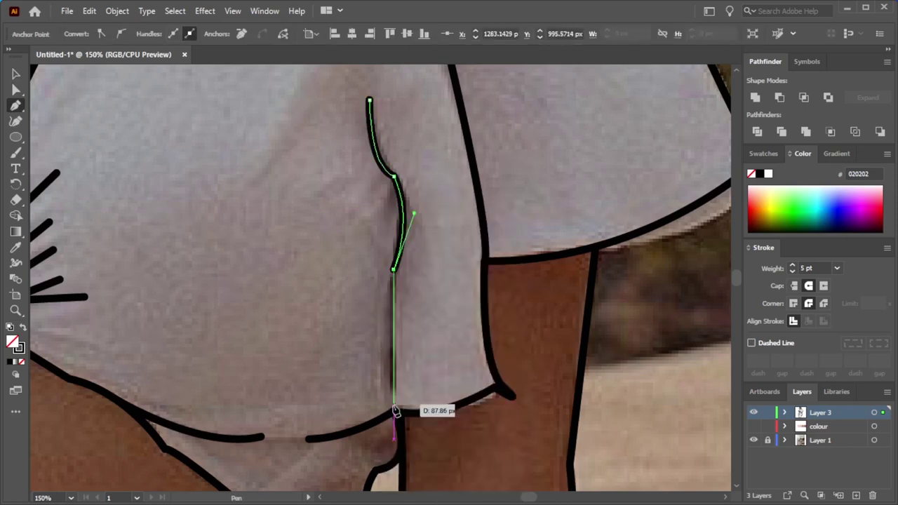
drag(396, 412, 410, 421)
key(ctrl+minus)
key(ctrl+minus)
key(v)
key(ctrl+minus)
key(ctrl+minus)
click(379, 306)
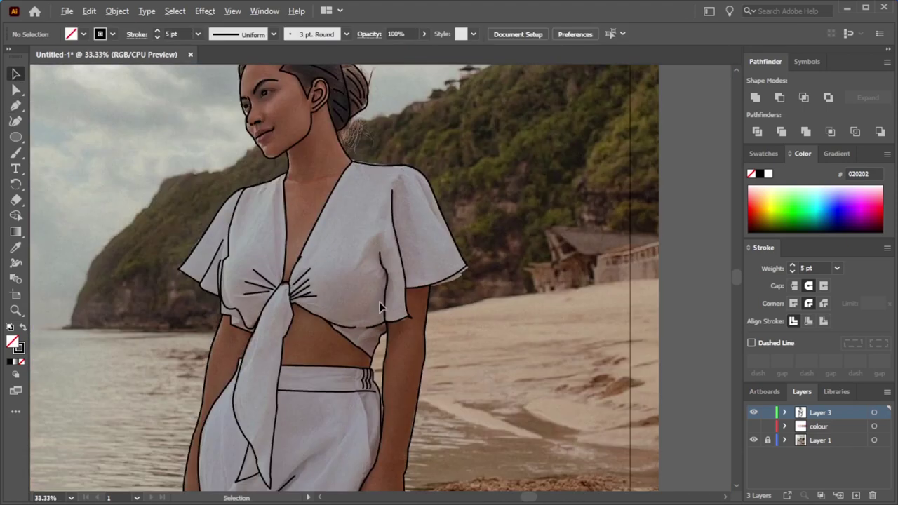
- Hide the reference photo layer and make both eyes solid black fills
click(753, 440)
scroll(578, 394, down, 2)
scroll(410, 194, up, 5)
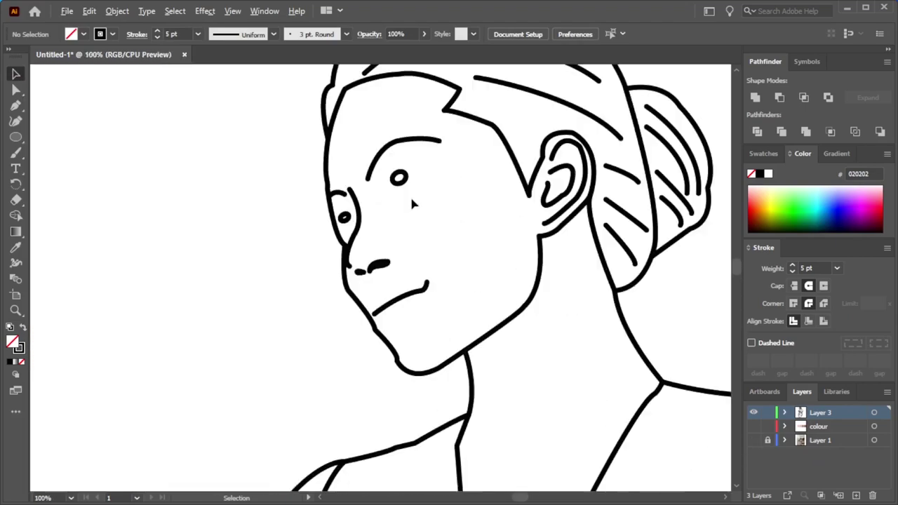
click(399, 177)
shift+click(343, 216)
click(21, 334)
click(127, 304)
- Expand the figure's strokes into shapes and merge them with Pathfinder Unite
scroll(182, 308, down, 2)
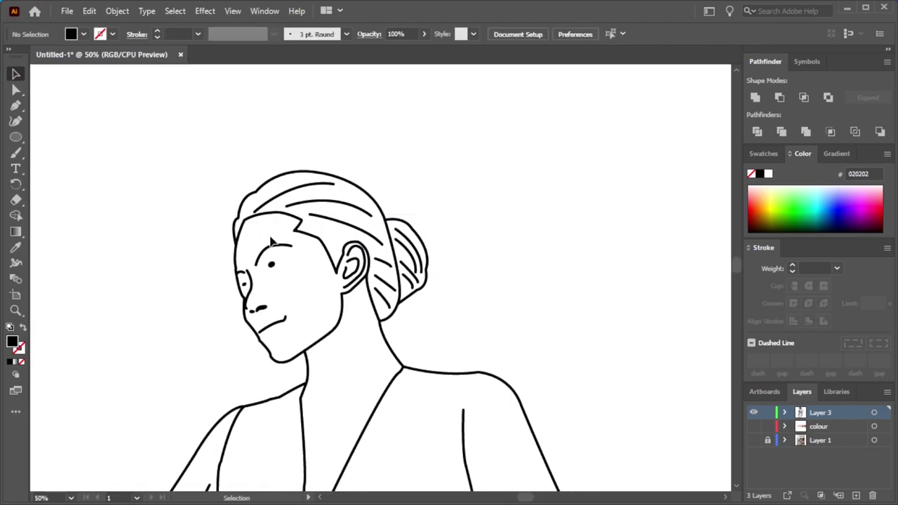
scroll(284, 338, down, 4)
scroll(738, 262, down, 3)
click(234, 334)
key(ctrl+plus)
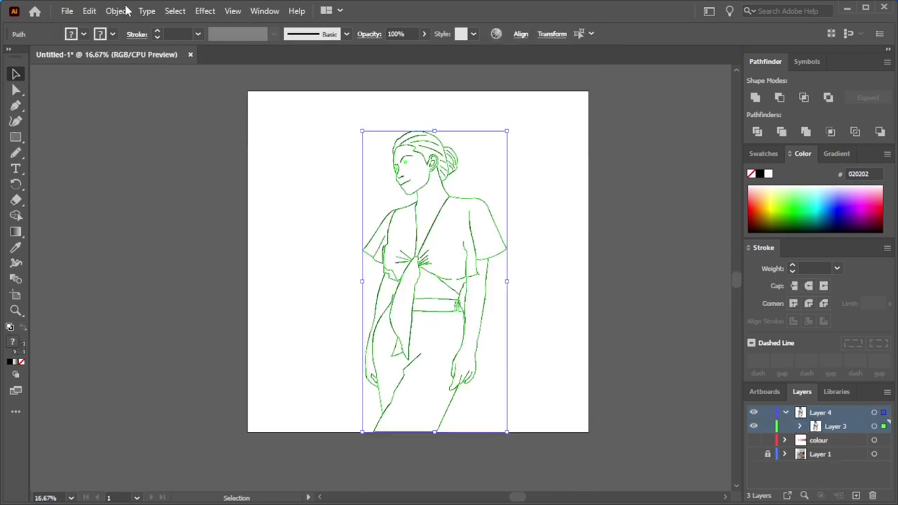
click(117, 11)
click(140, 163)
click(417, 334)
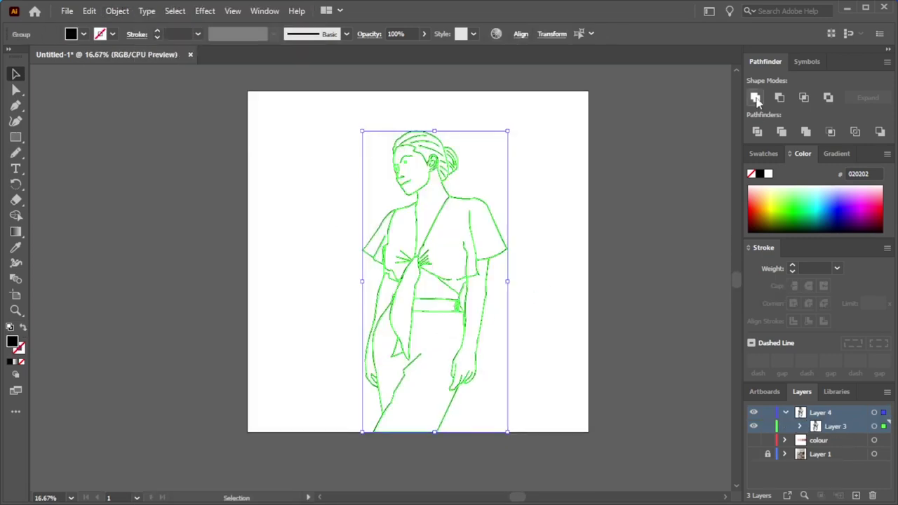
click(627, 230)
- Draw a tan-filled rectangle covering the figure and send it to the back
click(17, 138)
drag(291, 118, 574, 421)
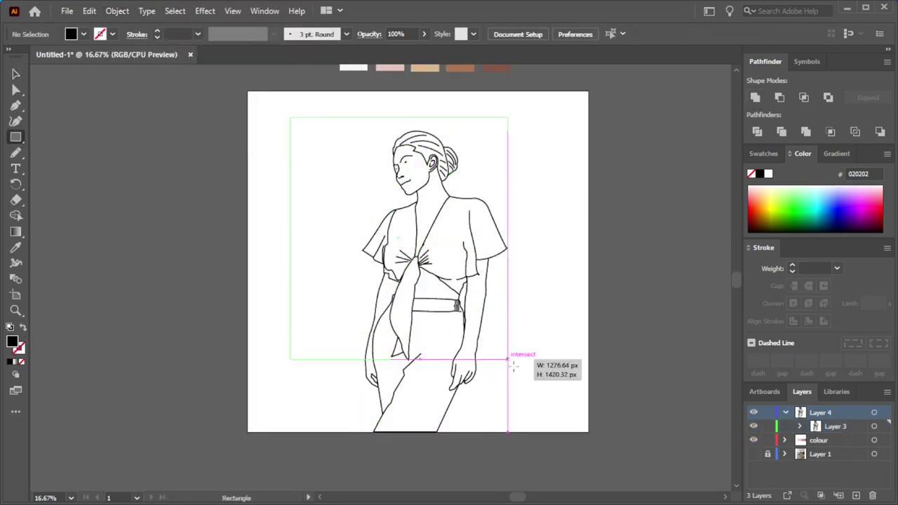
click(17, 247)
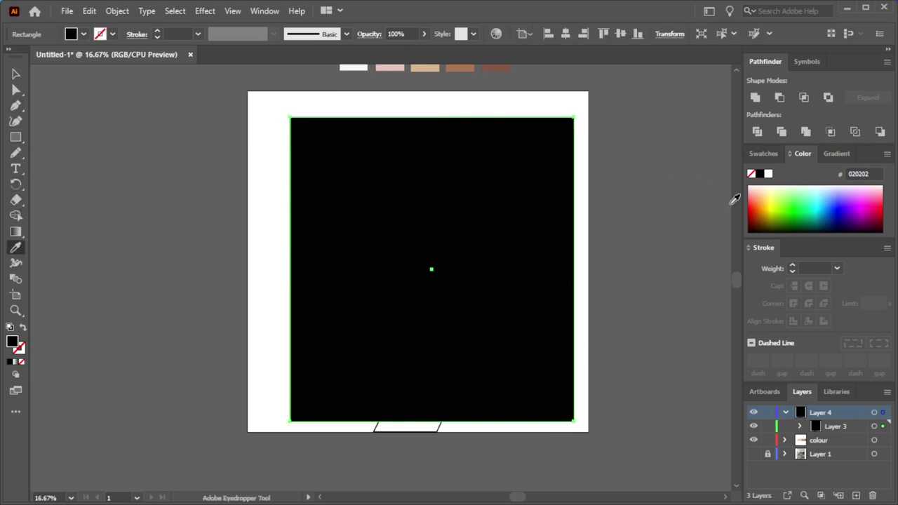
scroll(733, 204, up, 1)
click(425, 76)
click(15, 74)
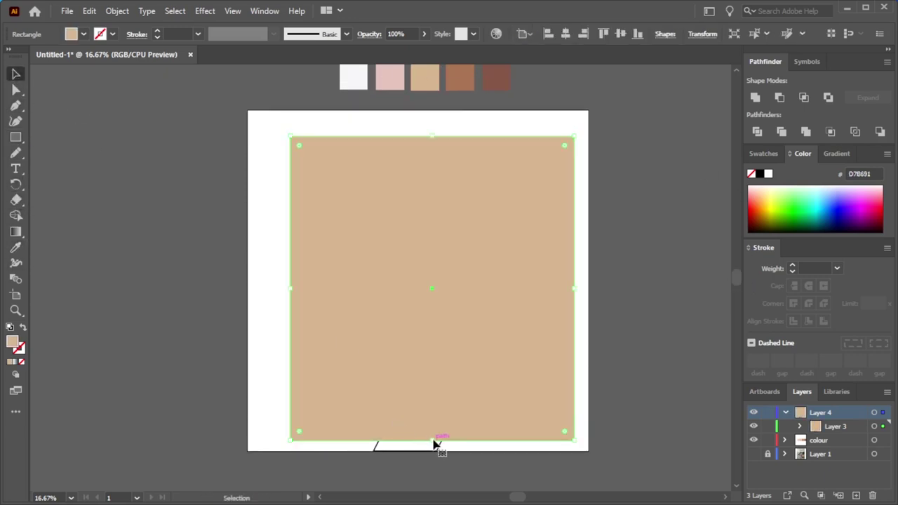
drag(433, 445, 433, 454)
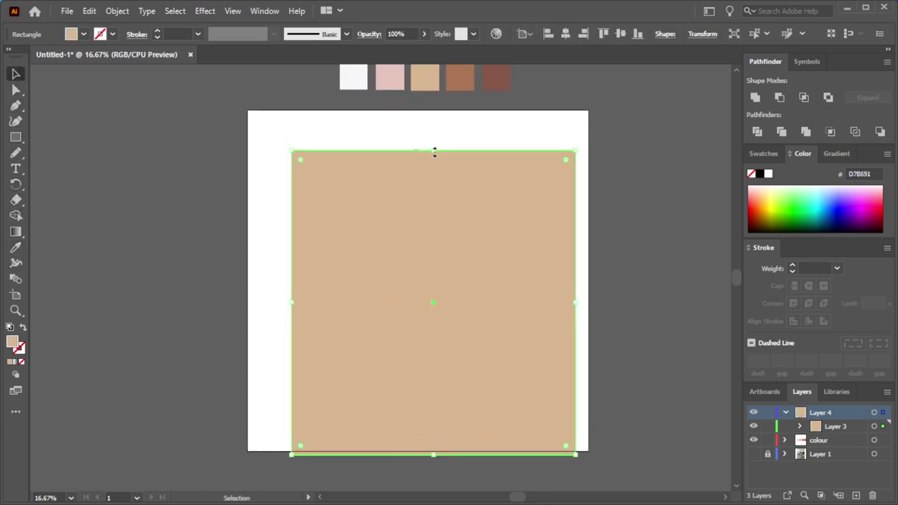
right_click(441, 244)
click(631, 417)
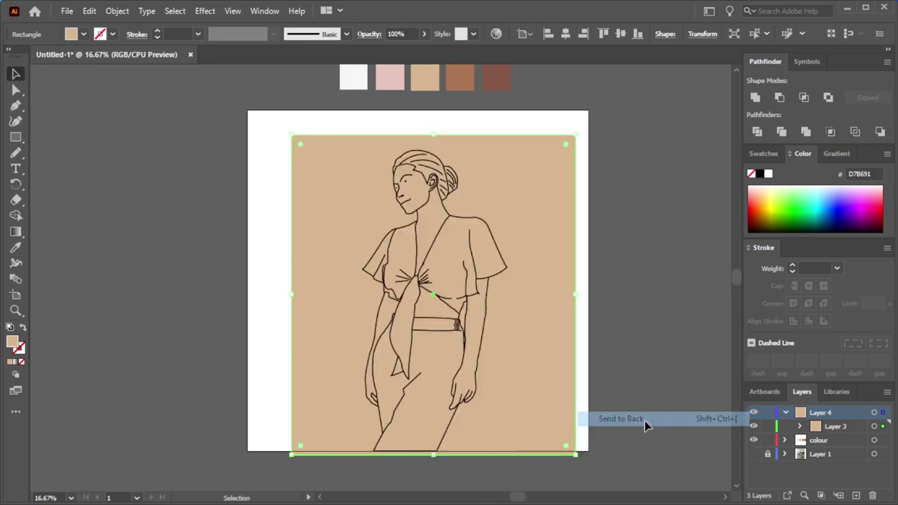
- Divide all the artwork with Pathfinder, ungroup it, and delete the outer background piece
key(ctrl+=)
key(ctrl+a)
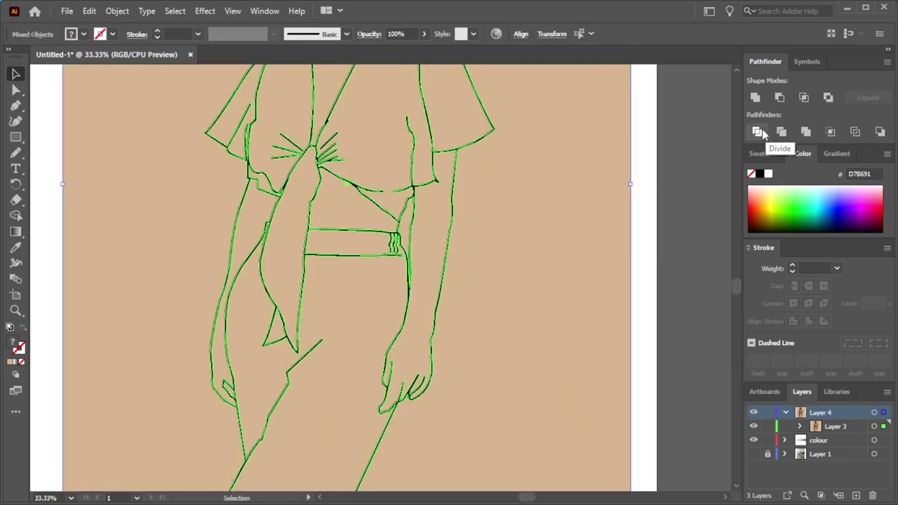
click(762, 133)
right_click(528, 187)
click(581, 243)
click(577, 246)
key(Delete)
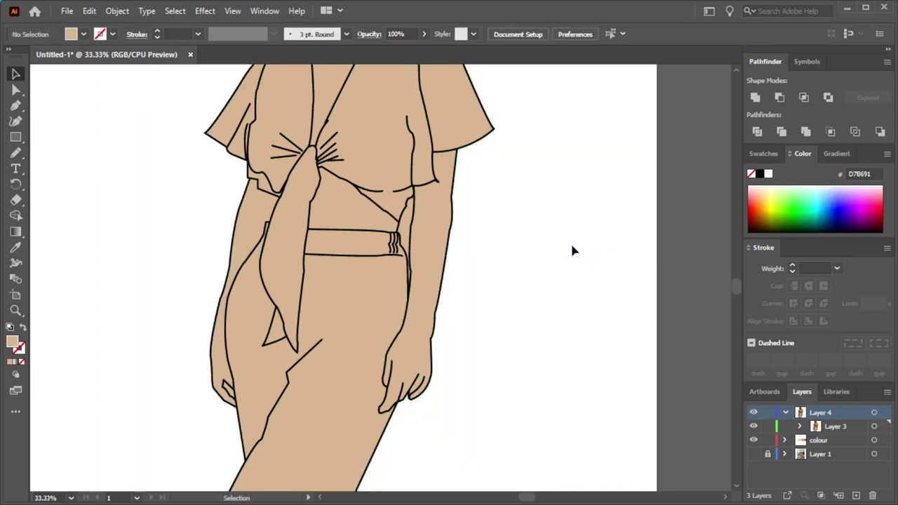
- Fill the face, neck and arm pieces with the pale pink swatch
scroll(453, 168, down, 3)
click(370, 160)
scroll(370, 161, up, 5)
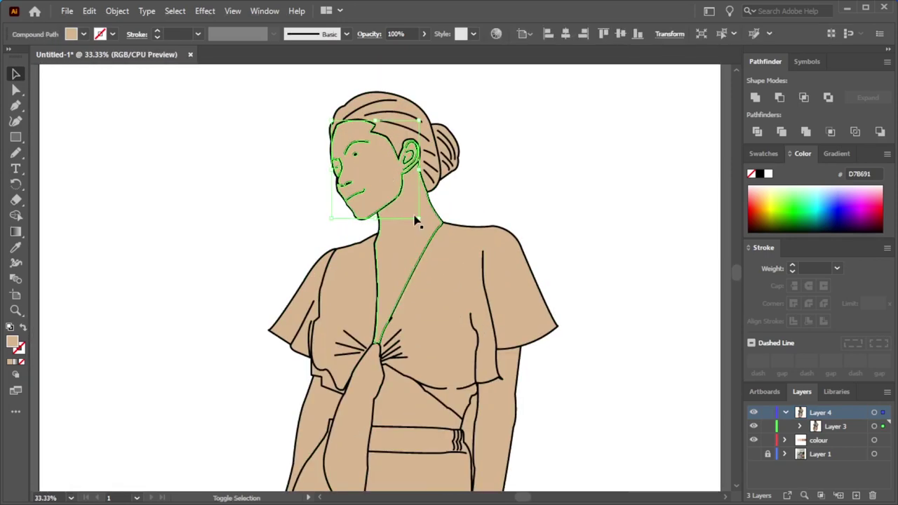
shift+click(335, 420)
key(i)
scroll(168, 268, down, 1)
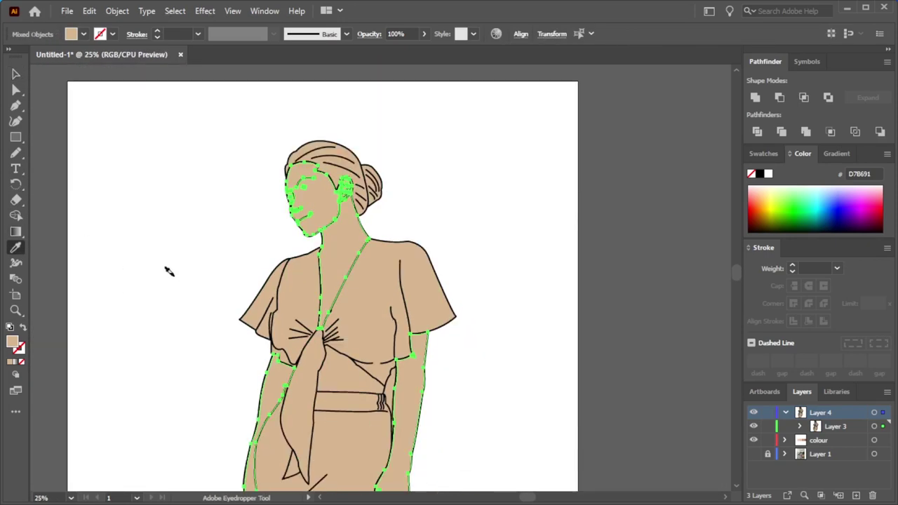
scroll(224, 224, down, 1)
click(264, 95)
- Fill the shirt and trouser pieces with the white swatch using the Eyedropper
click(16, 74)
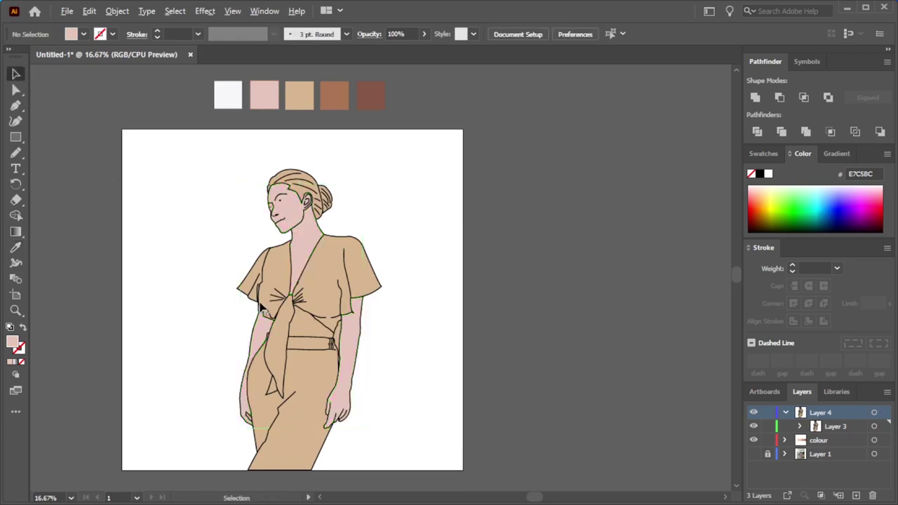
scroll(350, 364, up, 1)
click(351, 367)
shift+click(280, 361)
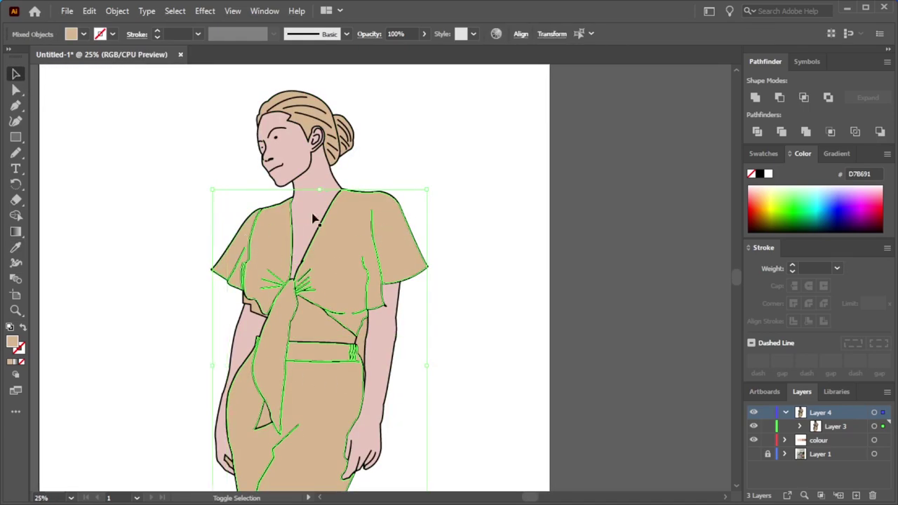
key(i)
key(ctrl+minus)
click(177, 84)
- Give the small triangle inside the tie a light grey D6D6D6 fill
key(v)
click(89, 188)
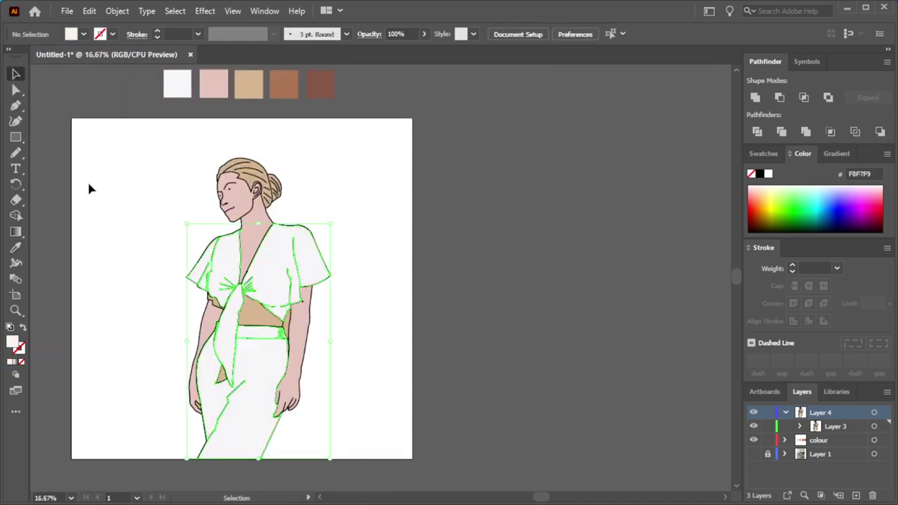
key(ctrl+plus)
key(ctrl+plus)
click(186, 295)
double_click(12, 341)
click(587, 174)
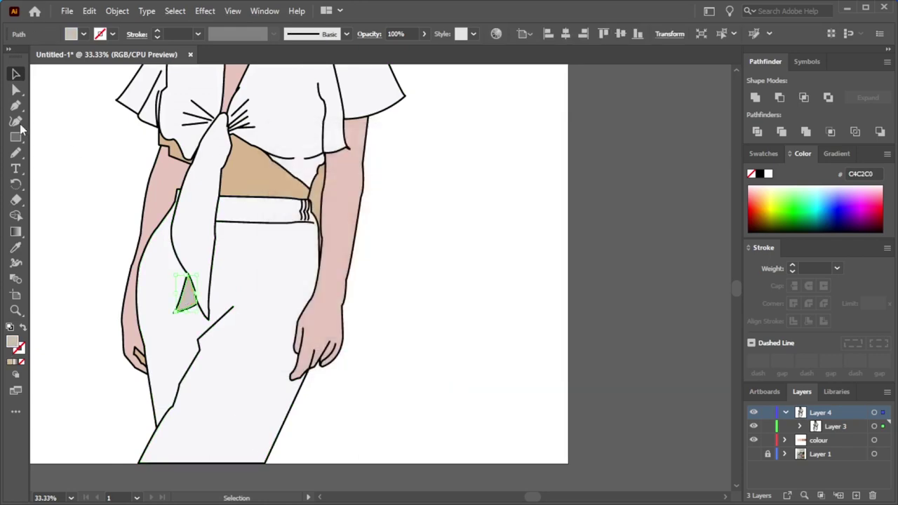
double_click(12, 342)
click(587, 175)
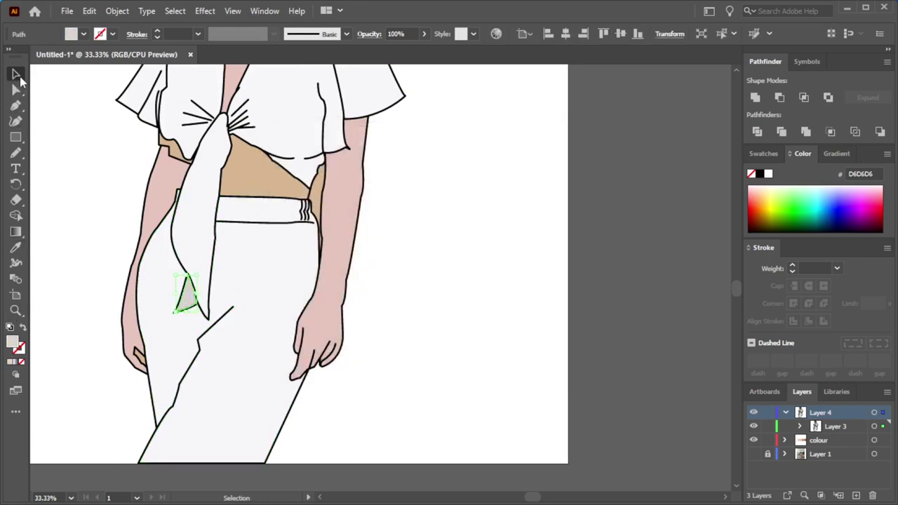
- Eyedrop the skin pink onto the bare midriff triangle at the waist
key(ctrl+minus)
key(ctrl+plus)
key(ctrl+plus)
click(359, 252)
click(295, 240)
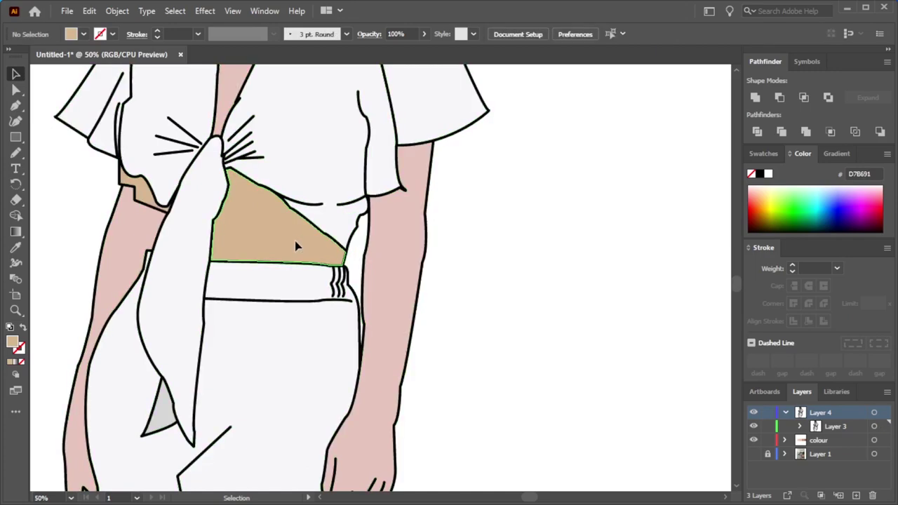
key(ctrl+minus)
click(365, 281)
key(ctrl+minus)
key(ctrl+plus)
key(ctrl+plus)
key(ctrl+plus)
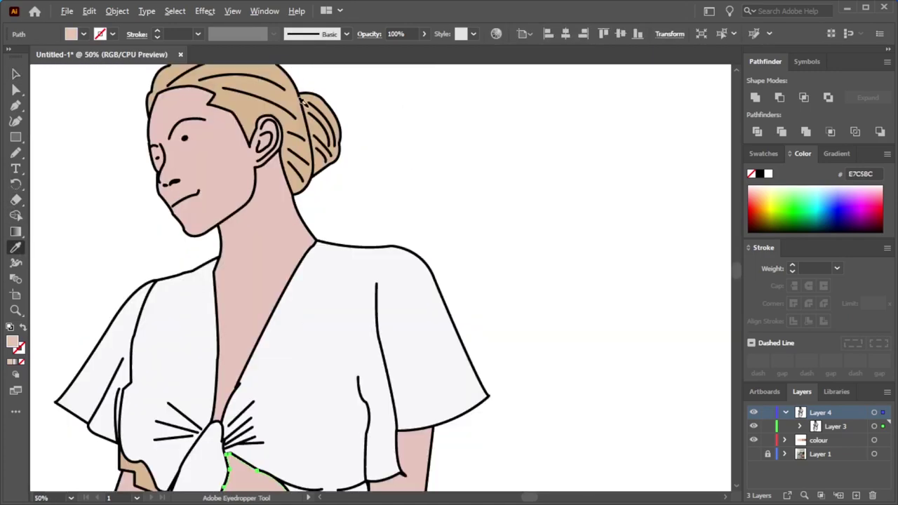
key(ctrl+minus)
key(ctrl+minus)
key(ctrl+minus)
key(ctrl+plus)
key(ctrl+plus)
key(ctrl+minus)
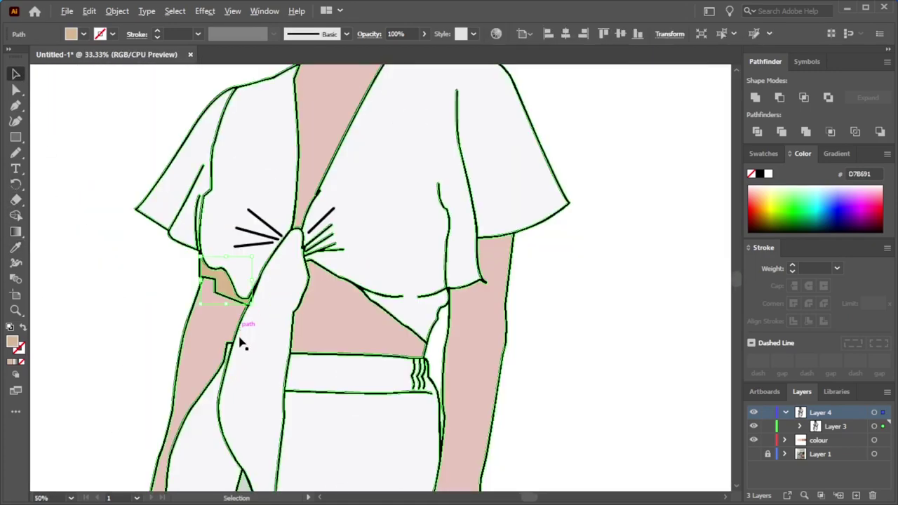
- Select the tan scrap at the left waist, then deselect and zoom out to the whole figure
ctrl+click(228, 298)
click(16, 73)
key(ctrl+shift+a)
key(ctrl+minus)
key(ctrl+minus)
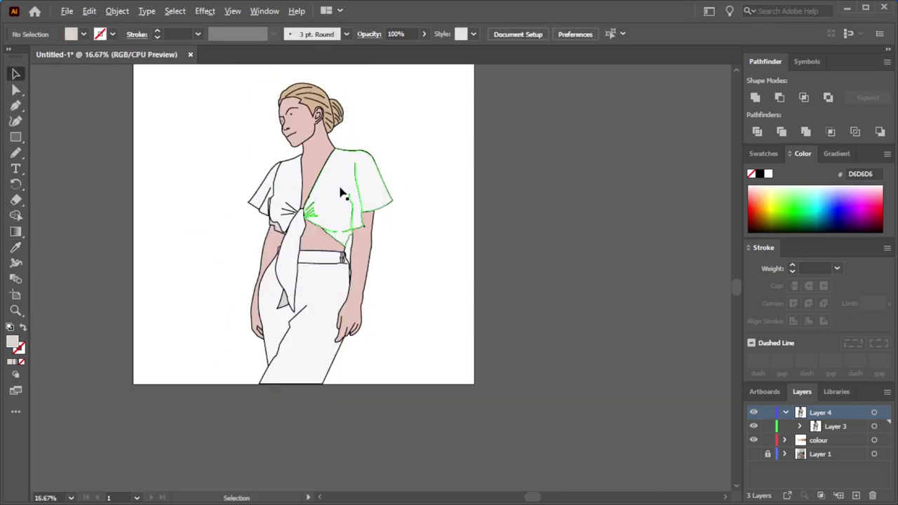
key(ctrl+minus)
key(ctrl+plus)
scroll(704, 288, up, 3)
- Fill the hair with the brown swatch using the Eyedropper
alt+scroll(265, 232, up, 3)
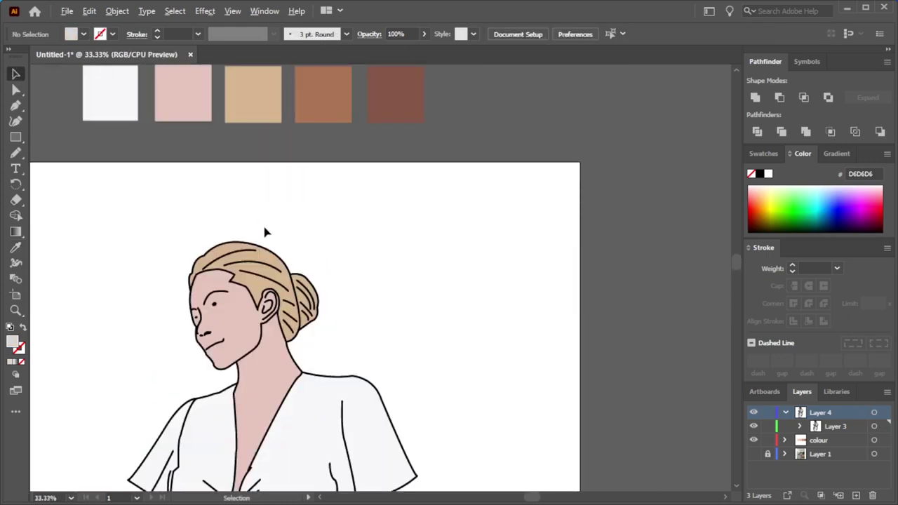
click(266, 277)
alt+scroll(236, 267, up, 3)
alt+scroll(237, 267, down, 3)
click(16, 247)
alt+scroll(67, 252, down, 1)
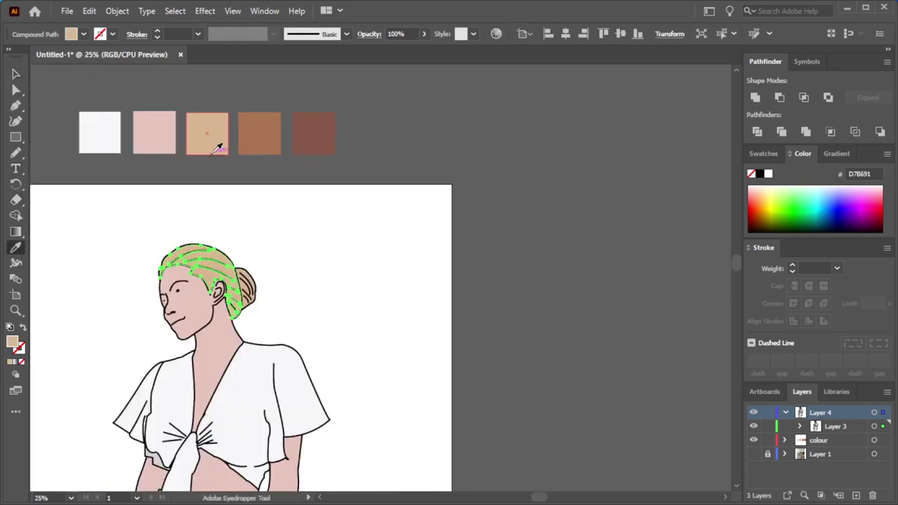
click(271, 134)
key(v)
- Select the bun's black outline and tan fill shapes, then deselect the bun
key(ctrl+shift+a)
alt+scroll(248, 235, up, 5)
click(247, 235)
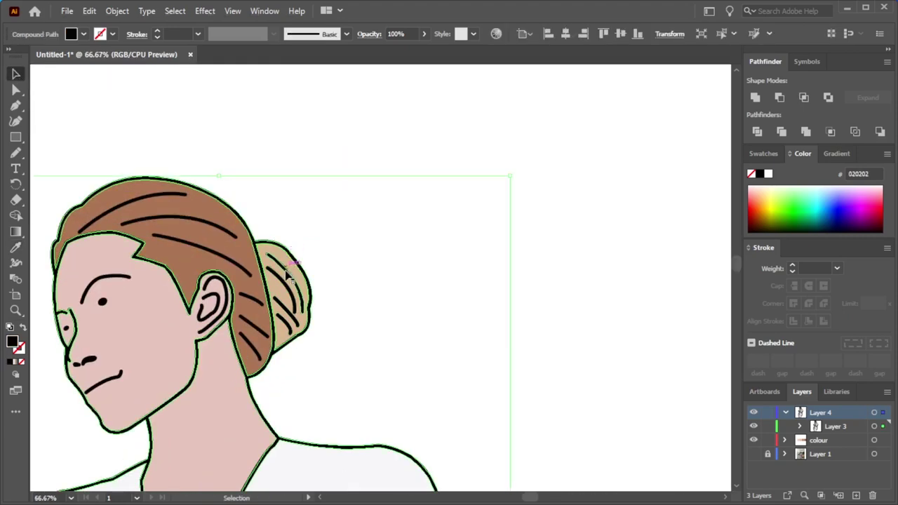
click(247, 231)
alt+scroll(287, 262, down, 5)
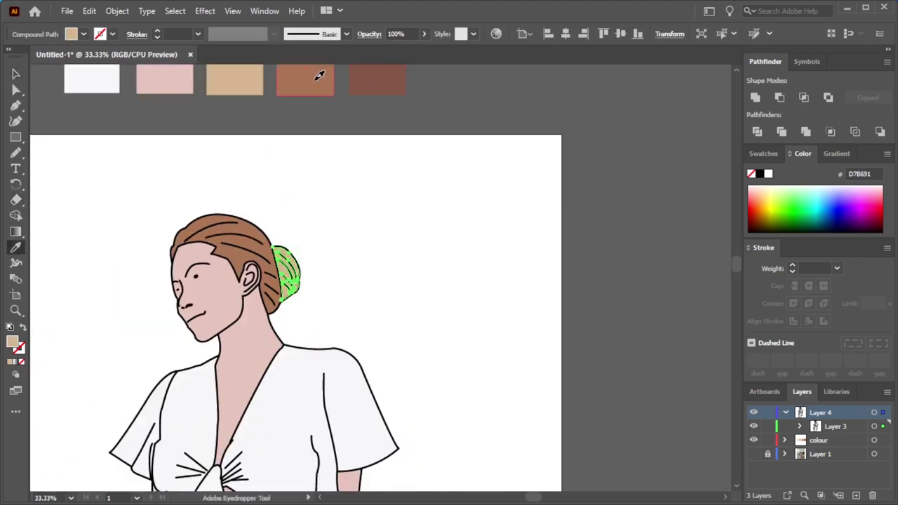
key(v)
key(ctrl+shift+a)
alt+scroll(493, 281, up, 4)
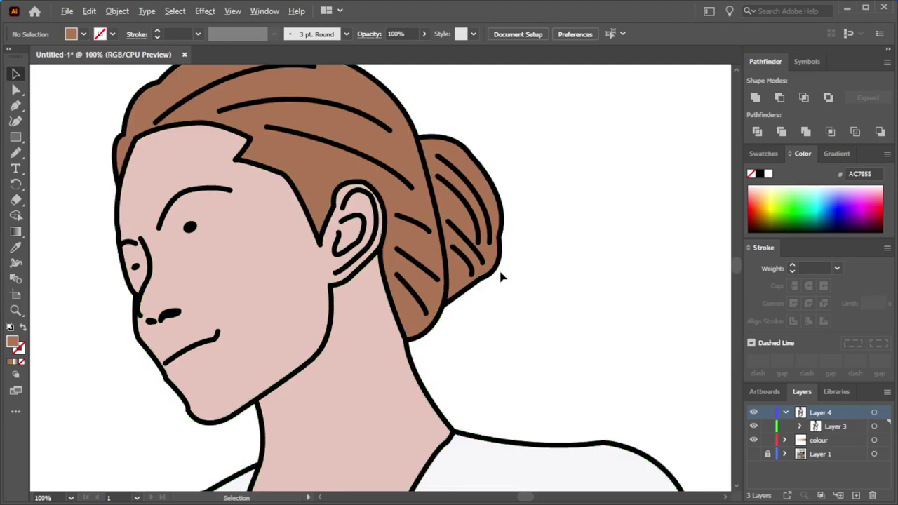
alt+scroll(506, 282, down, 3)
- Try EFD5D0 on the neck, then fill the face and neck with the tan swatch
click(431, 326)
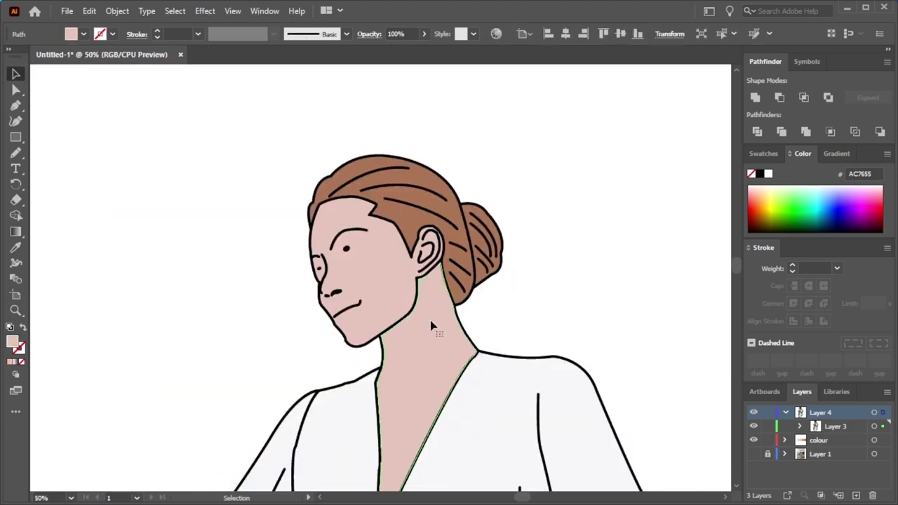
double_click(13, 341)
click(572, 177)
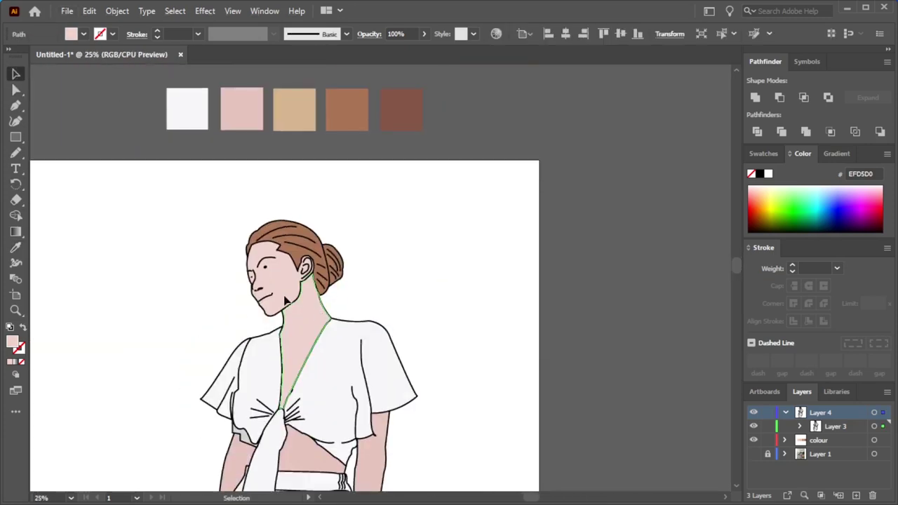
shift+click(284, 300)
key(i)
click(296, 101)
key(v)
click(90, 140)
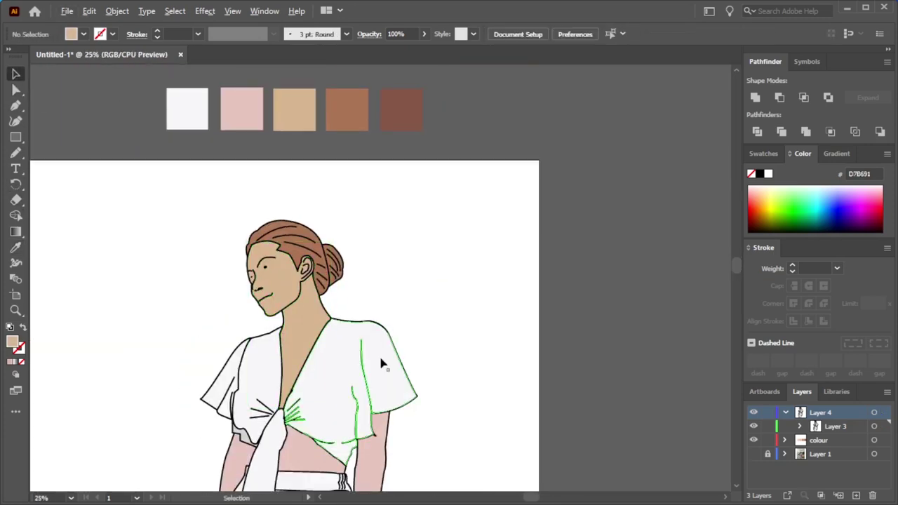
- Fill both arm shapes with the tan swatch
scroll(382, 363, down, 2)
scroll(737, 266, down, 5)
click(373, 276)
key(ctrl+minus)
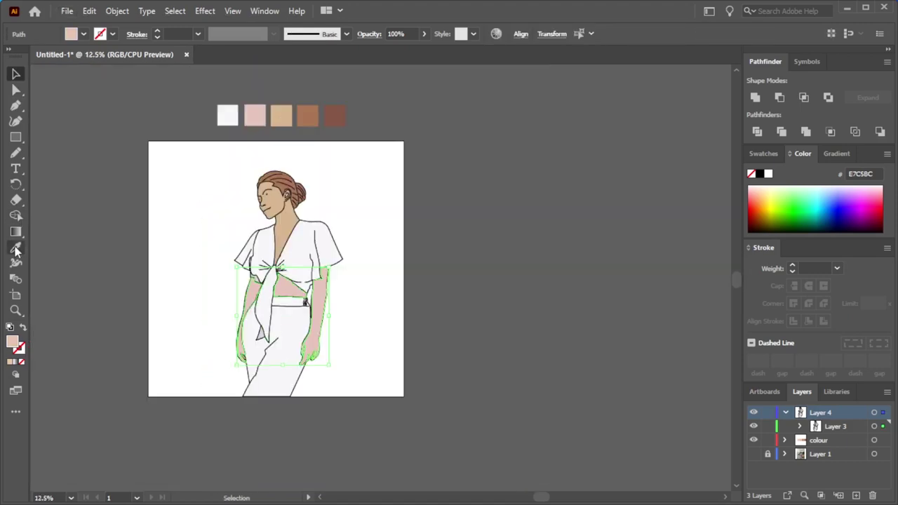
click(16, 250)
click(281, 115)
key(v)
click(217, 407)
- Delete the colour swatch squares above the artboard
scroll(281, 351, up, 3)
scroll(477, 279, down, 3)
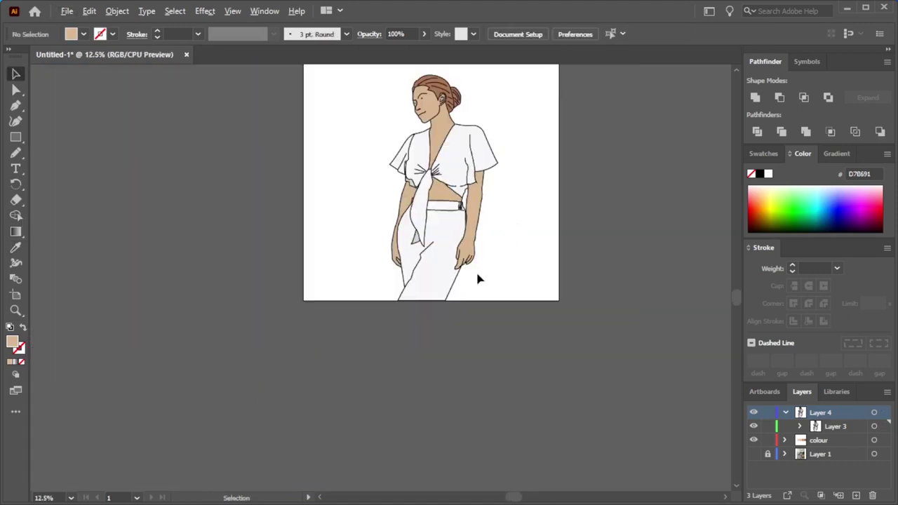
scroll(465, 99, up, 1)
scroll(587, 174, down, 1)
scroll(587, 174, down, 1)
scroll(498, 172, up, 1)
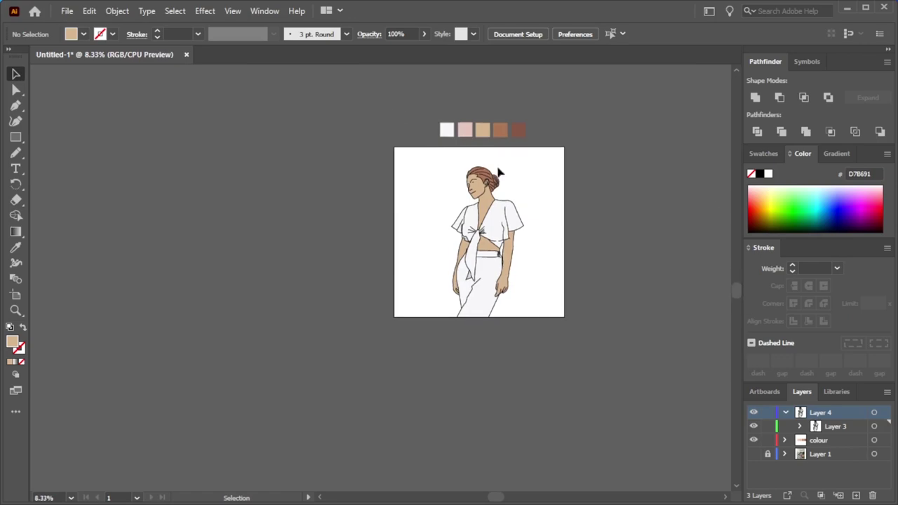
drag(428, 118, 565, 139)
key(Delete)
scroll(383, 190, up, 2)
click(818, 425)
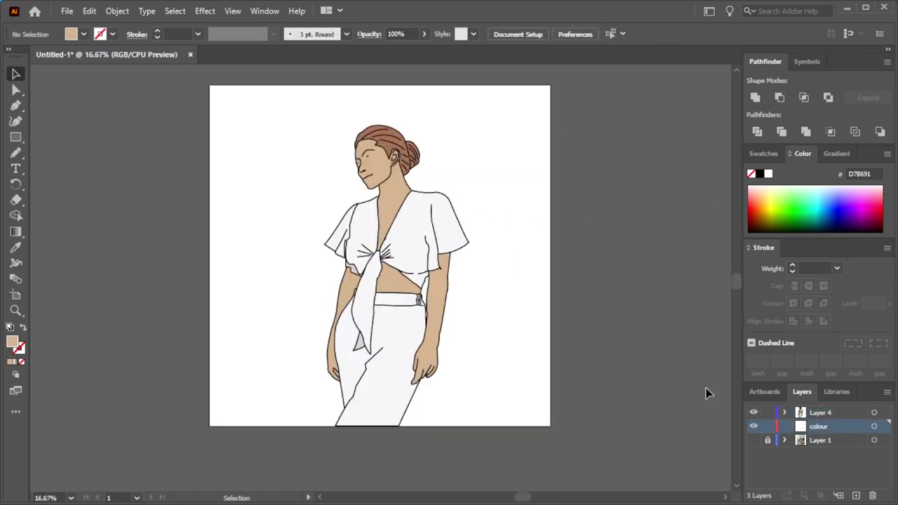
- Fill the piece under the left sleeve with light grey #EDEDED
scroll(381, 259, up, 5)
scroll(280, 232, up, 2)
click(269, 237)
scroll(268, 236, down, 5)
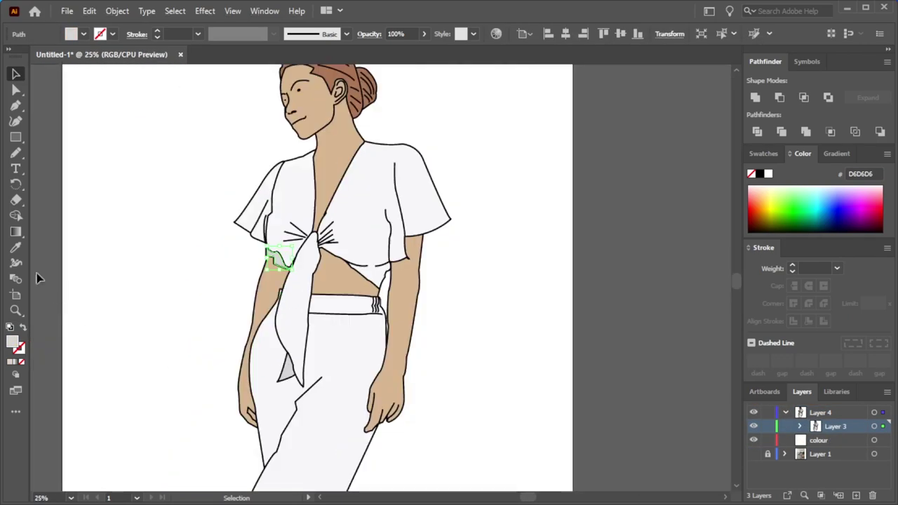
key(i)
scroll(311, 156, up, 2)
double_click(13, 343)
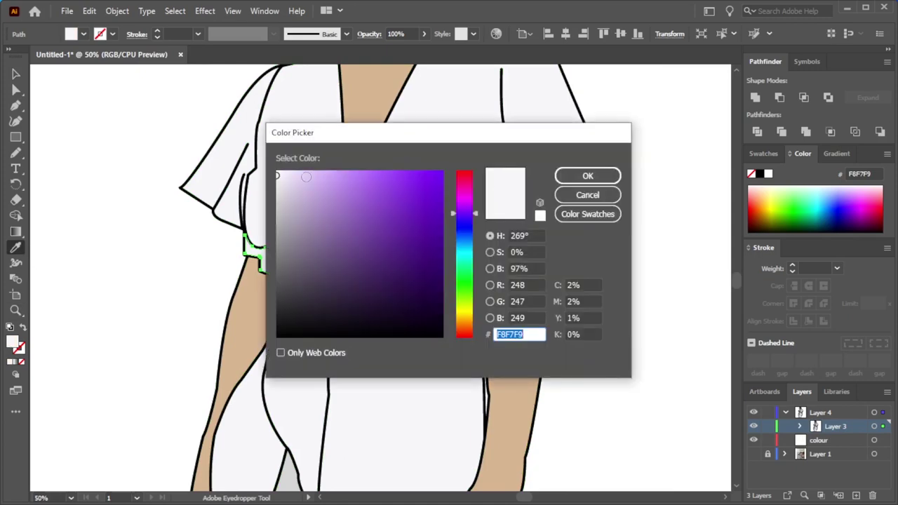
text(EDEDED)
click(588, 175)
key(v)
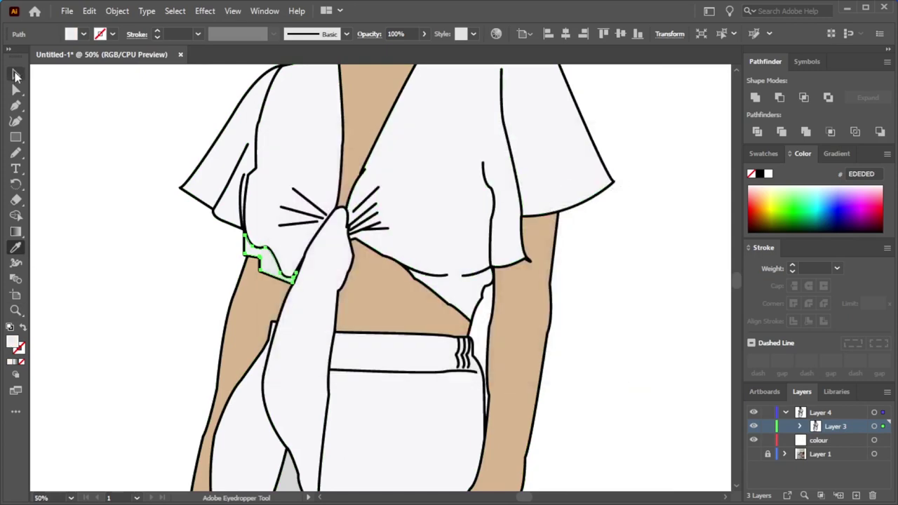
click(253, 317)
- Select the small grey triangle by the tie to check it, then deselect it
scroll(252, 316, down, 2)
scroll(373, 405, up, 2)
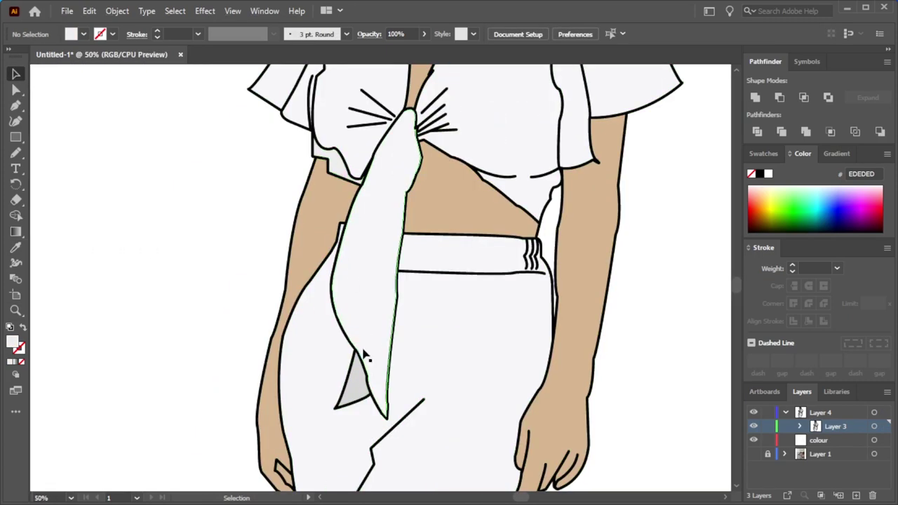
click(358, 368)
click(252, 154)
scroll(485, 230, down, 2)
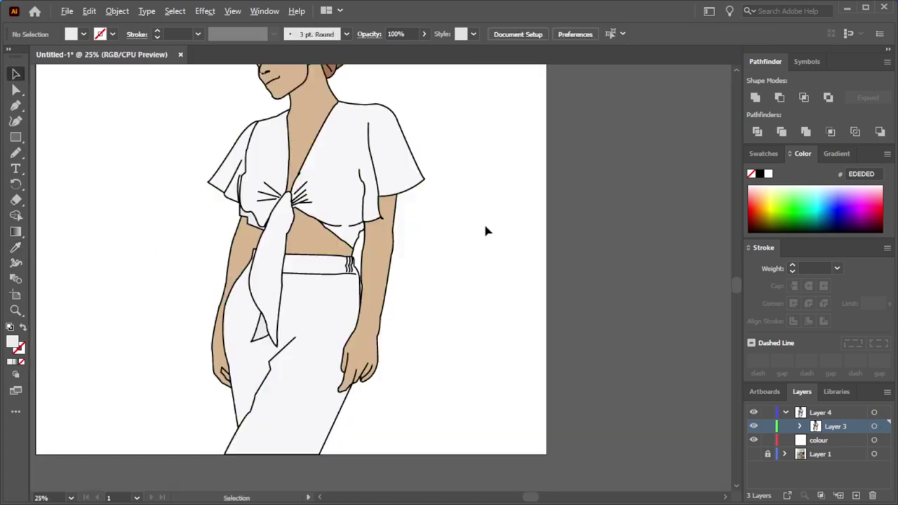
scroll(421, 79, down, 1)
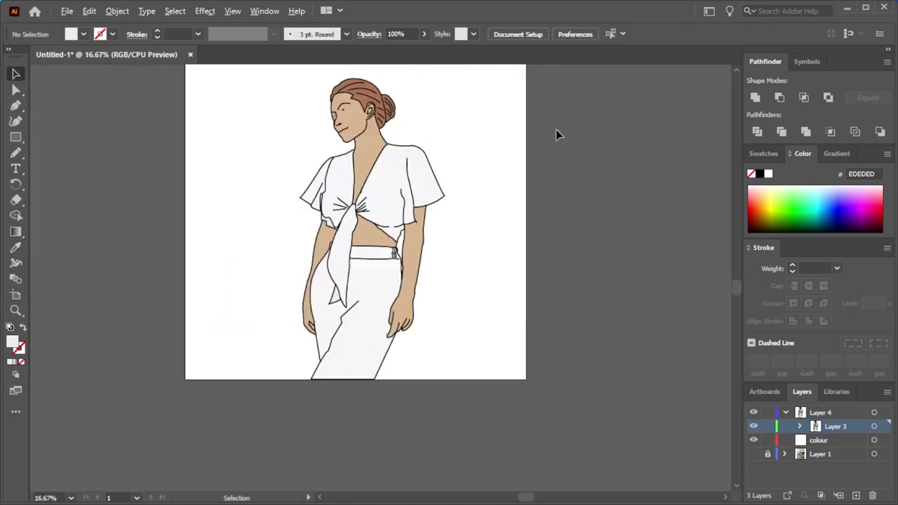
scroll(736, 291, up, 1)
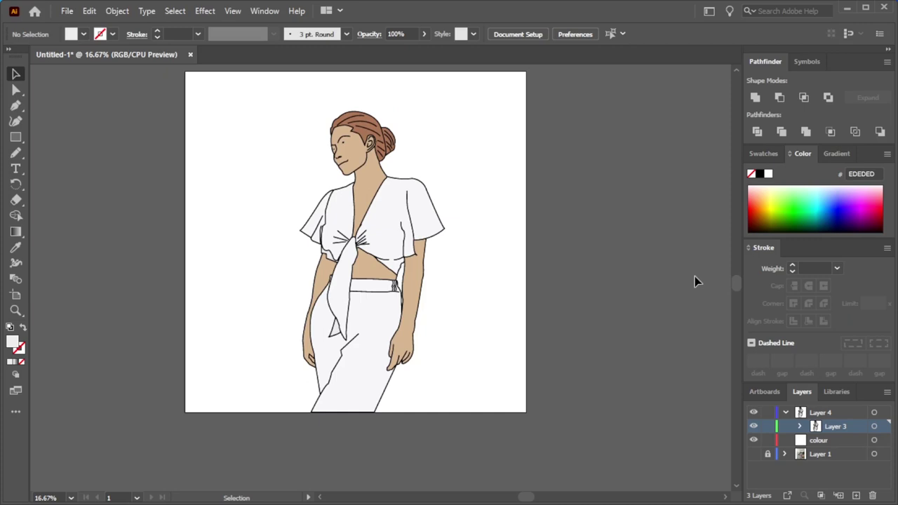
- Add a new top-level layer for the background, discarding the first rectangle
click(17, 137)
click(50, 138)
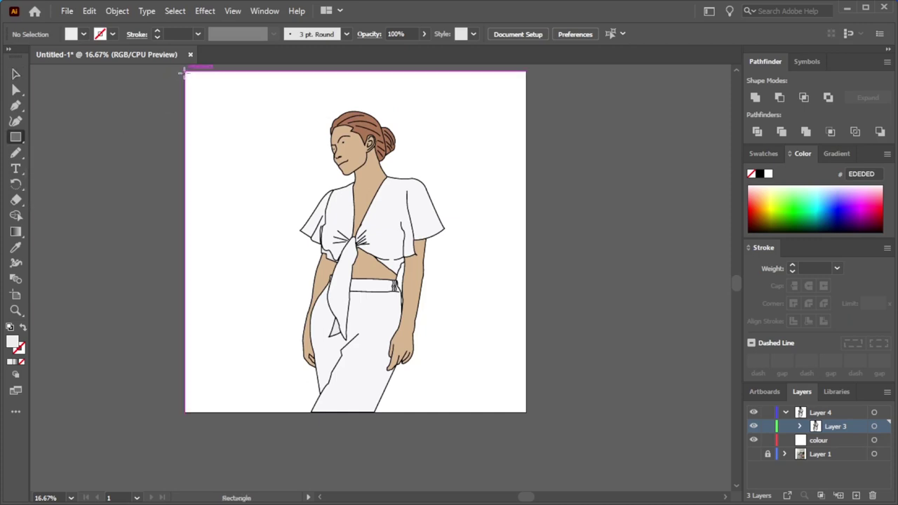
drag(186, 71, 524, 412)
key(ctrl+x)
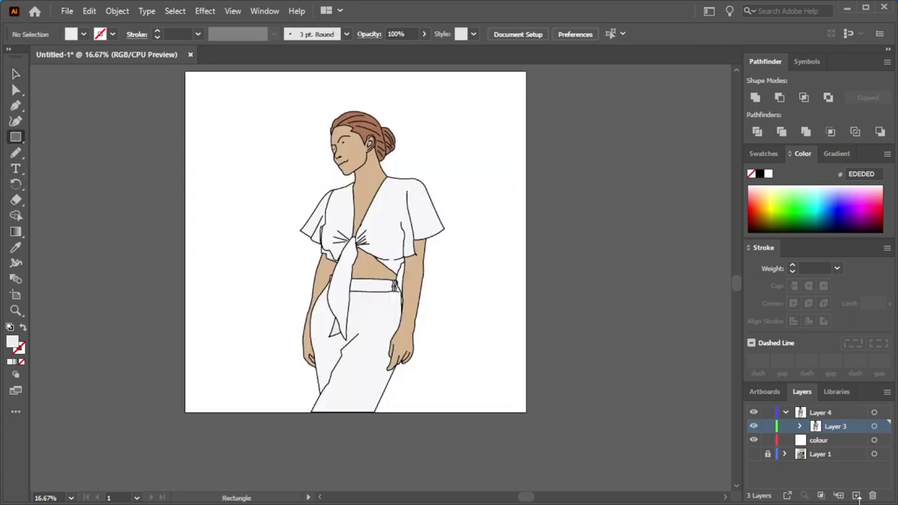
click(856, 496)
click(785, 412)
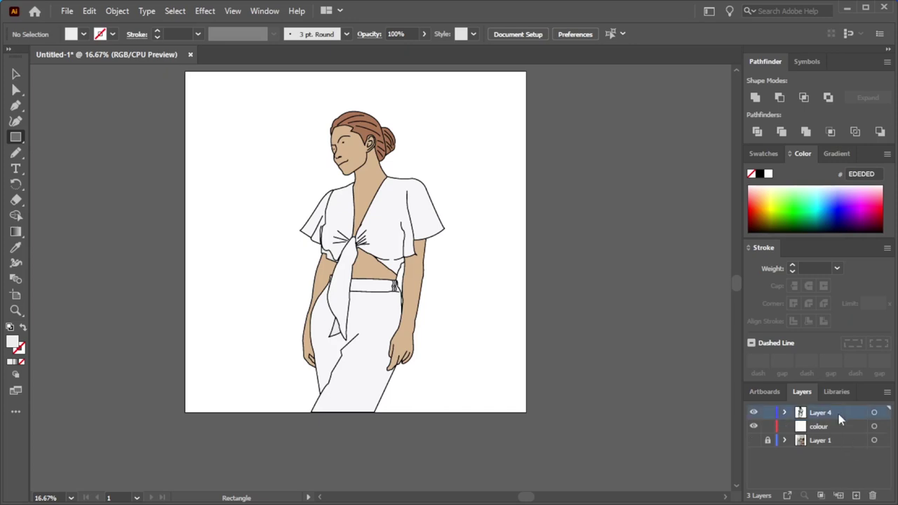
click(855, 495)
- Draw an artboard-sized rectangle filled with yellow #F7CE21
scroll(552, 364, down, 1)
scroll(552, 364, up, 1)
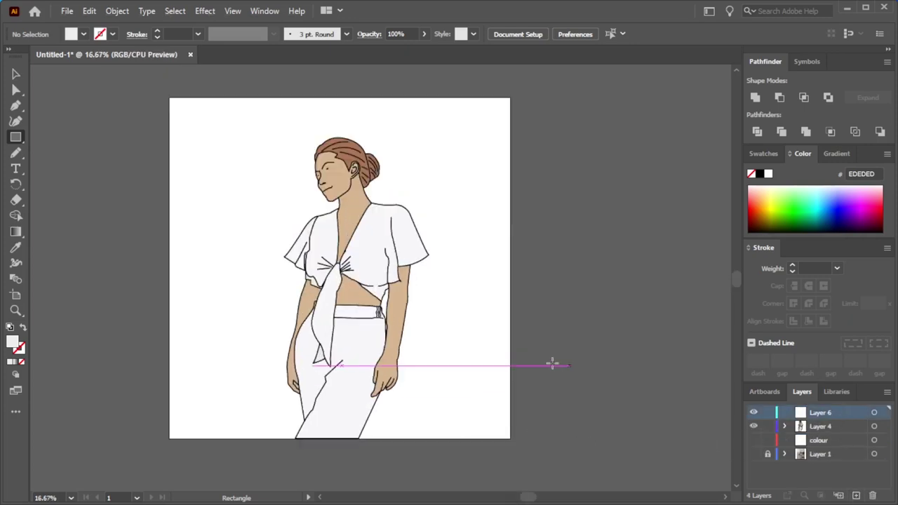
drag(169, 96, 510, 439)
double_click(12, 342)
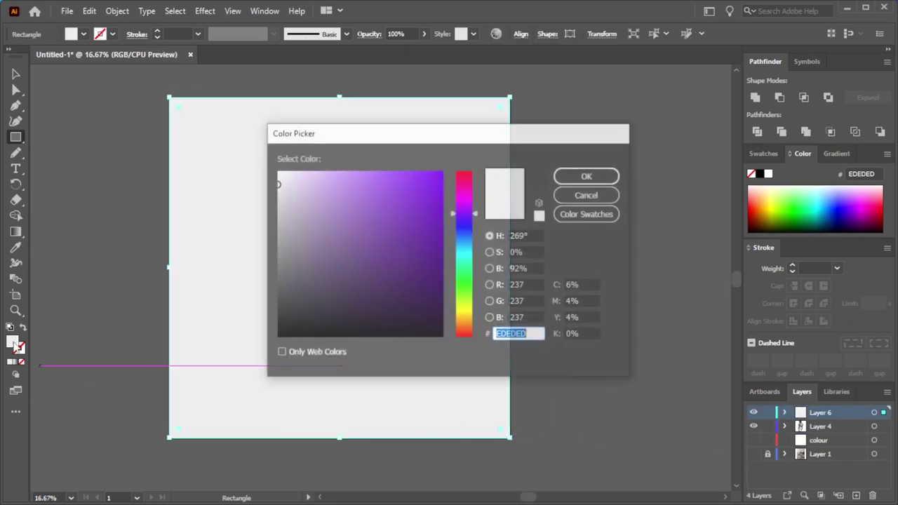
text(5F1DAA)
mouse_move(465, 307)
mouse_down()
mouse_move(457, 341)
mouse_move(463, 315)
mouse_up()
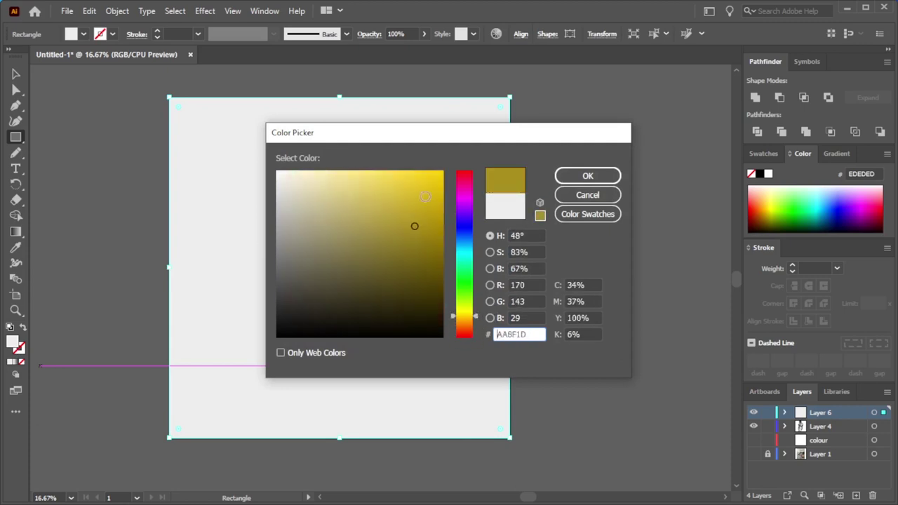
key(Return)
- Reorder layers so the yellow Layer 6 sits beneath the figure's Layer 4
click(15, 73)
right_click(293, 184)
click(634, 370)
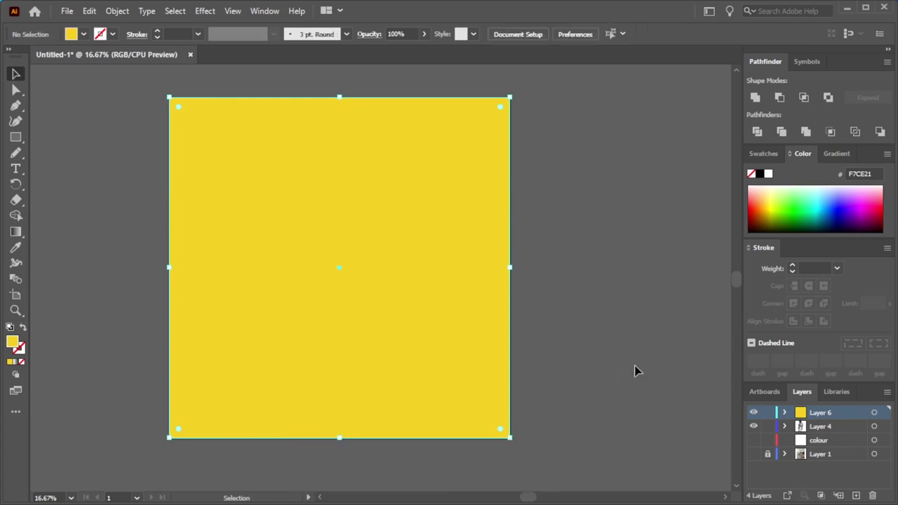
mouse_move(836, 412)
mouse_down()
mouse_move(819, 440)
mouse_move(862, 478)
mouse_up()
key(ctrl+z)
click(783, 426)
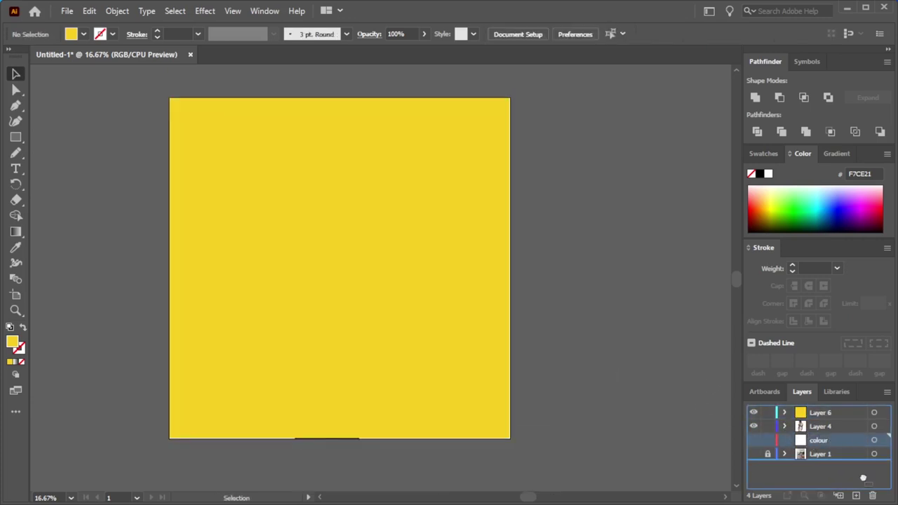
drag(835, 430, 826, 436)
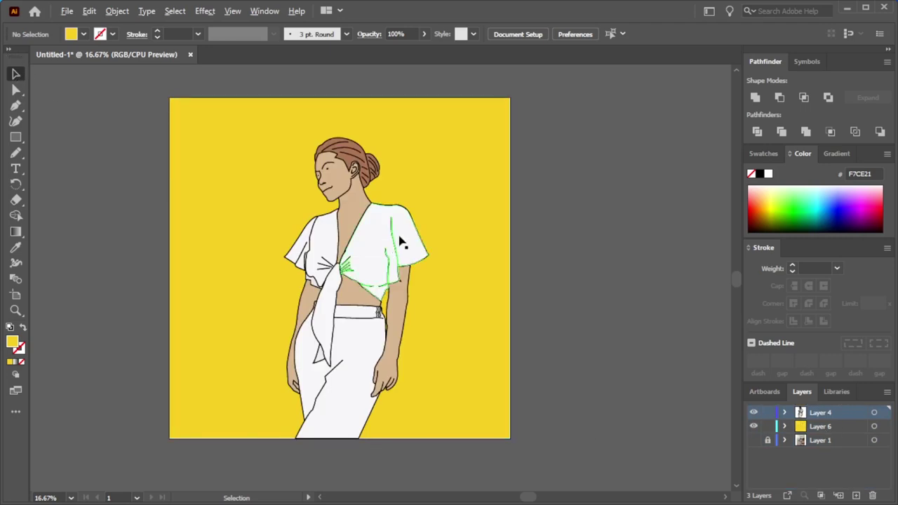